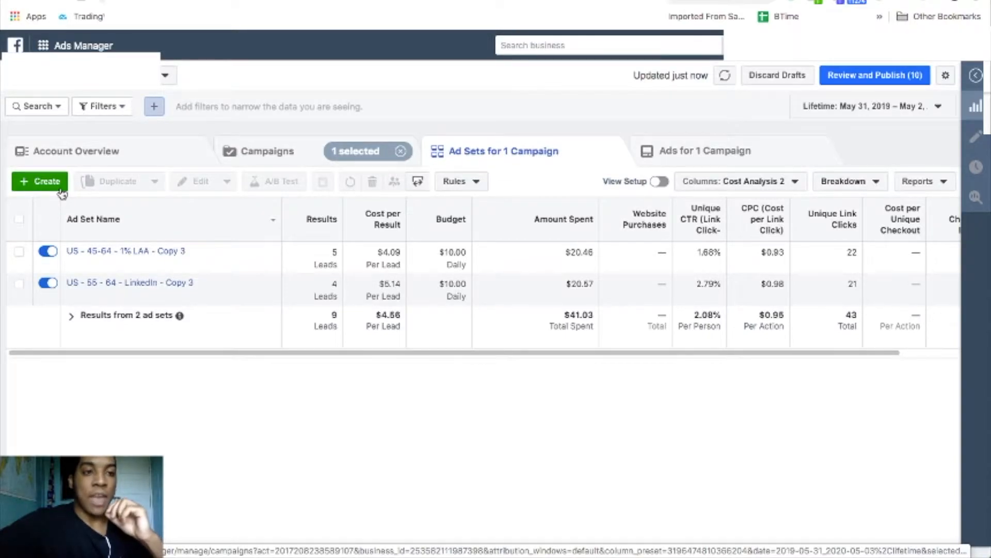
Begin a new ad via + Create and pick Create New Campaign to reveal the Awareness, Consideration and Conversion objectives.
click(41, 181)
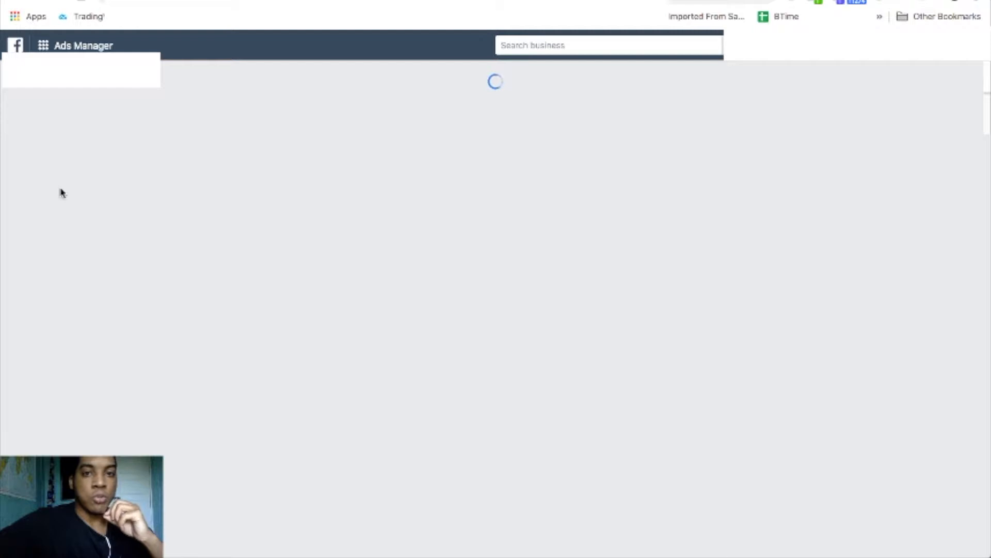
scroll(195, 221, down, 1)
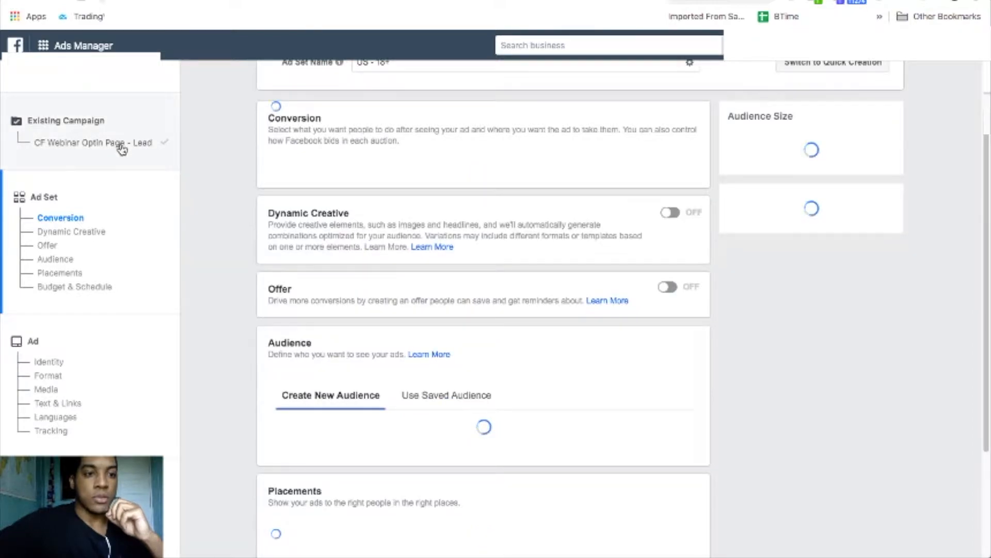
click(120, 147)
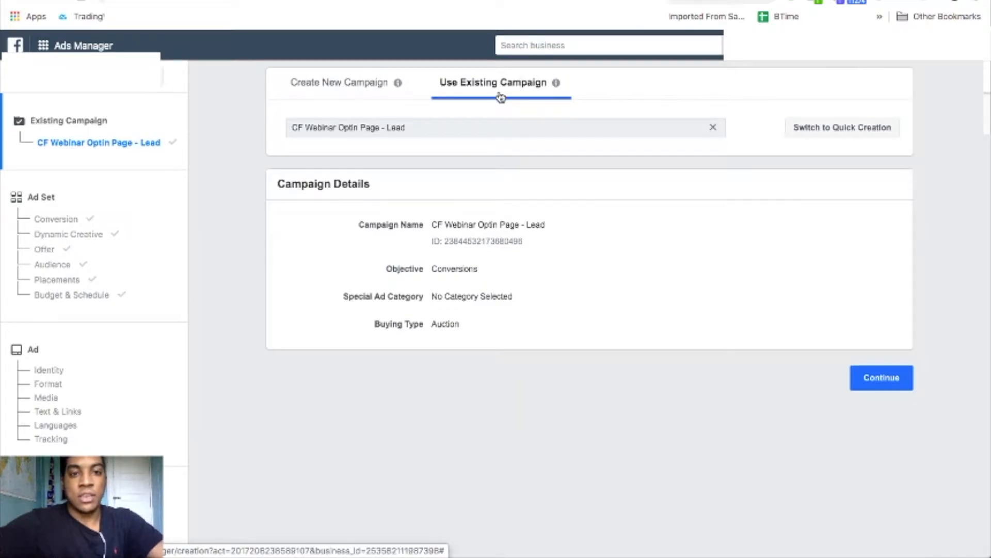
click(342, 82)
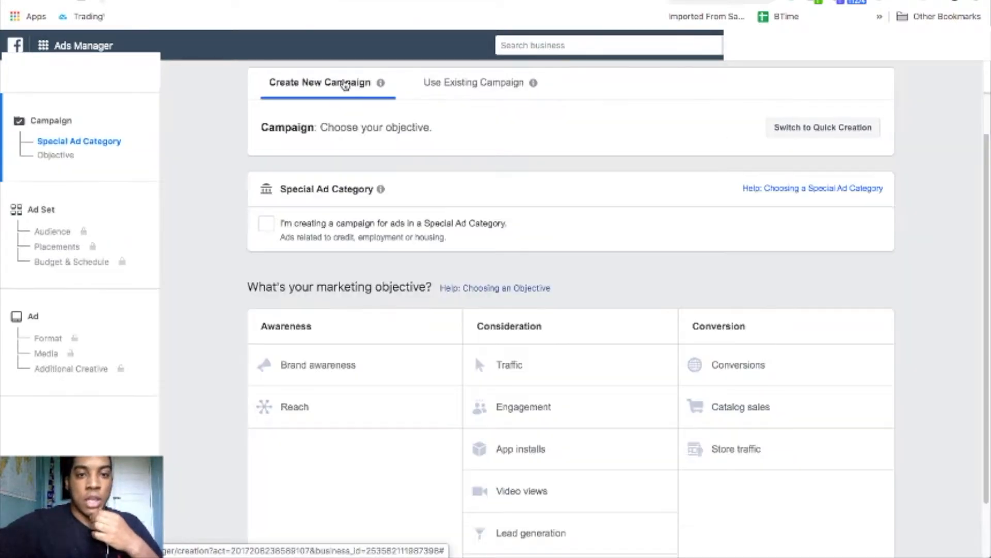
scroll(881, 339, down, 1)
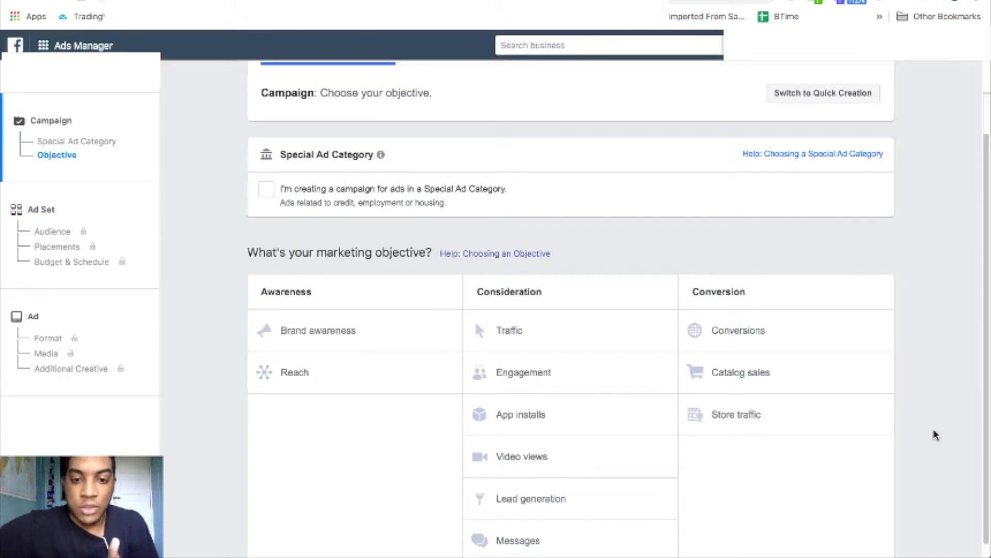
scroll(881, 434, down, 1)
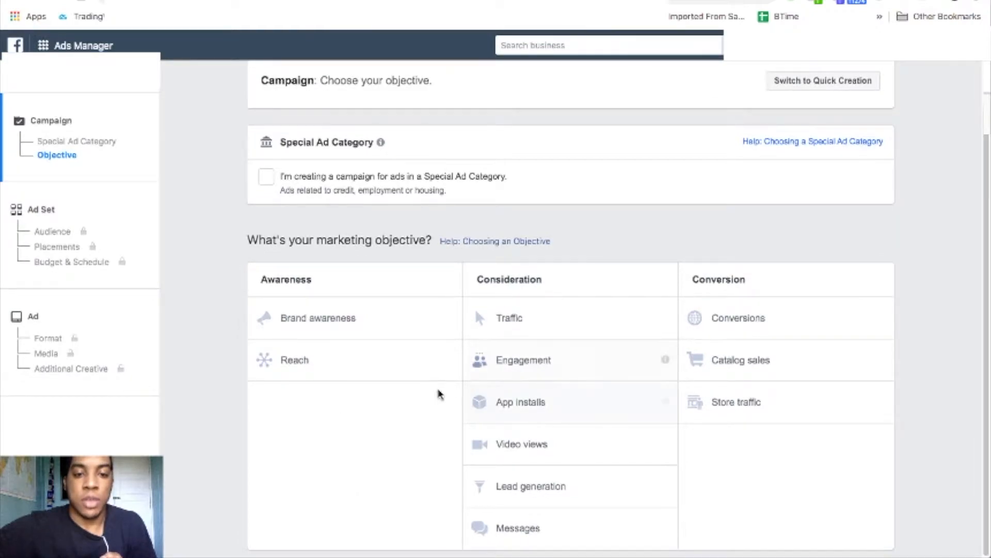
Choose Lead generation under Consideration, giving a campaign named 'Lead generation' with A/B Test off.
click(531, 486)
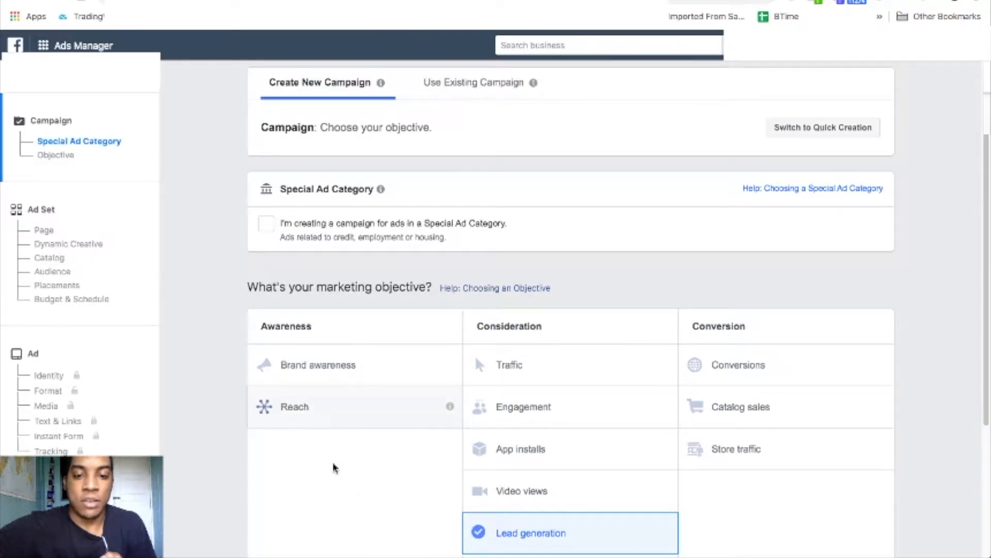
scroll(331, 485, down, 1)
scroll(317, 485, down, 7)
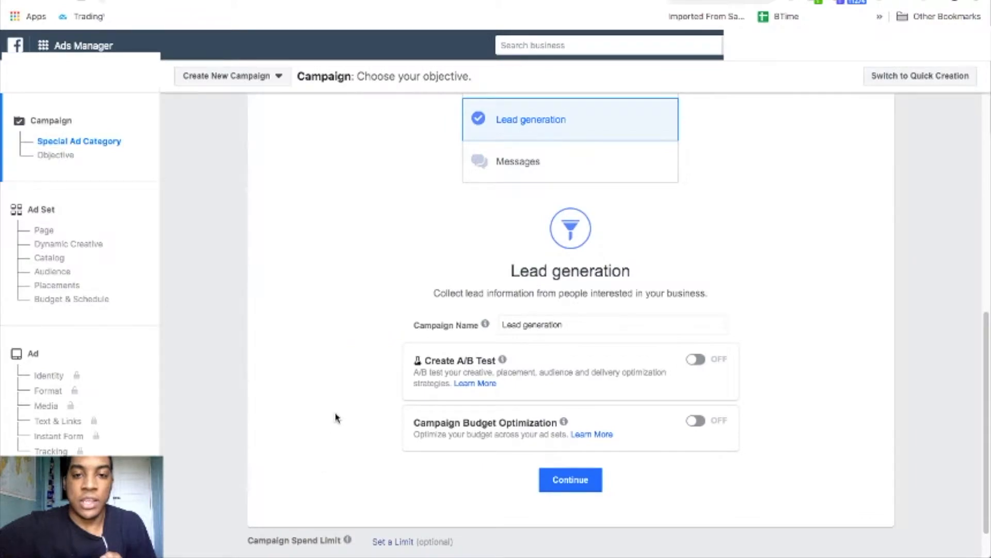
scroll(337, 417, up, 2)
scroll(337, 415, down, 1)
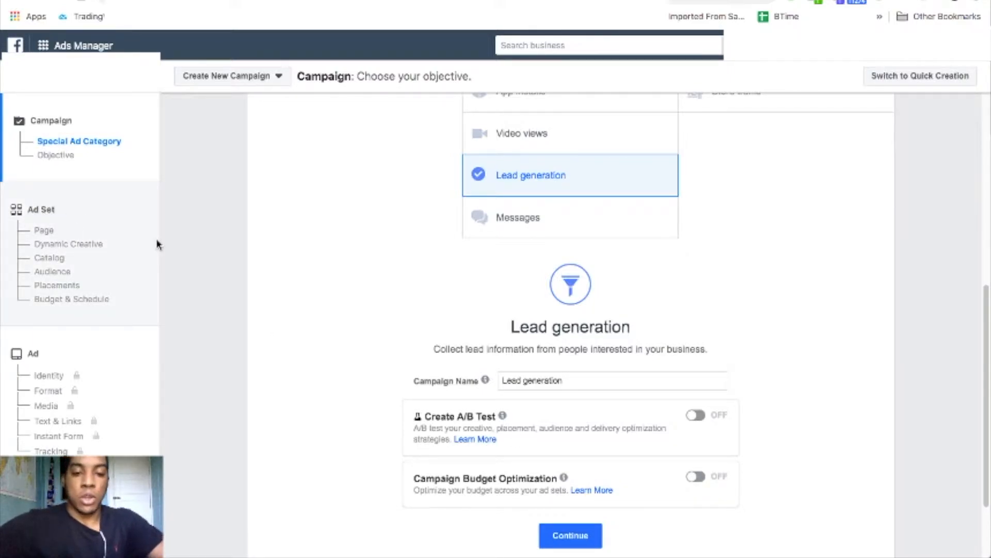
Turn on Campaign Budget Optimization and lower the budget from $100.00 to $10.00.
click(698, 476)
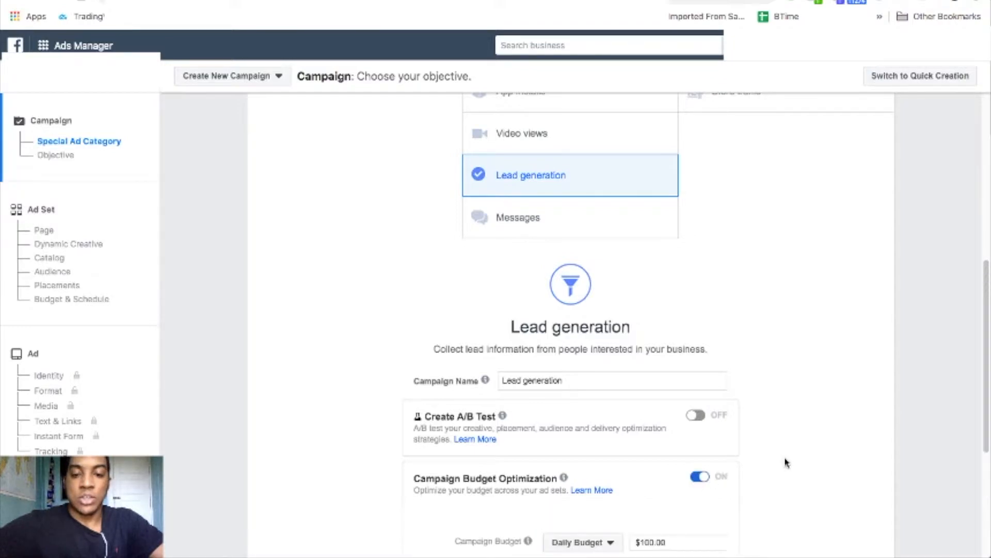
scroll(786, 462, down, 3)
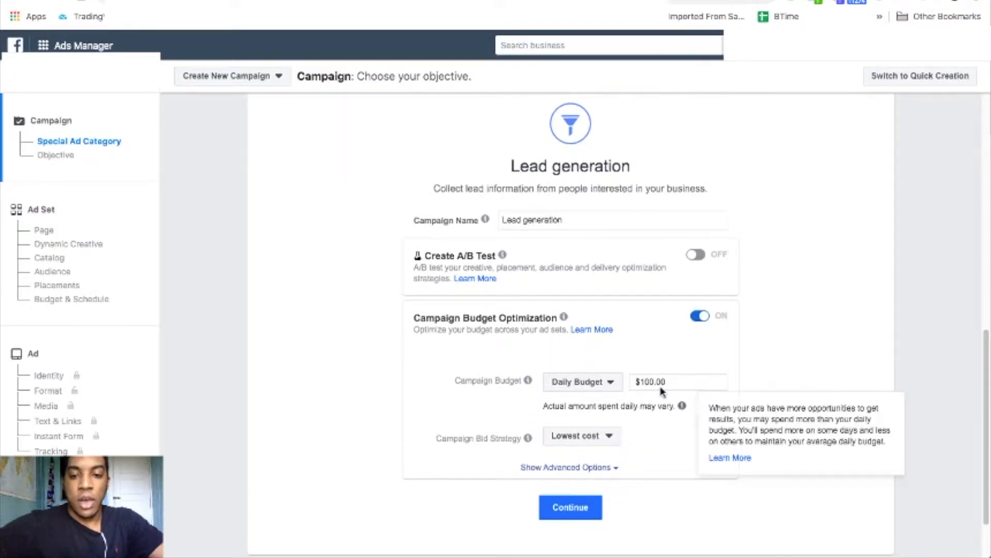
click(649, 381)
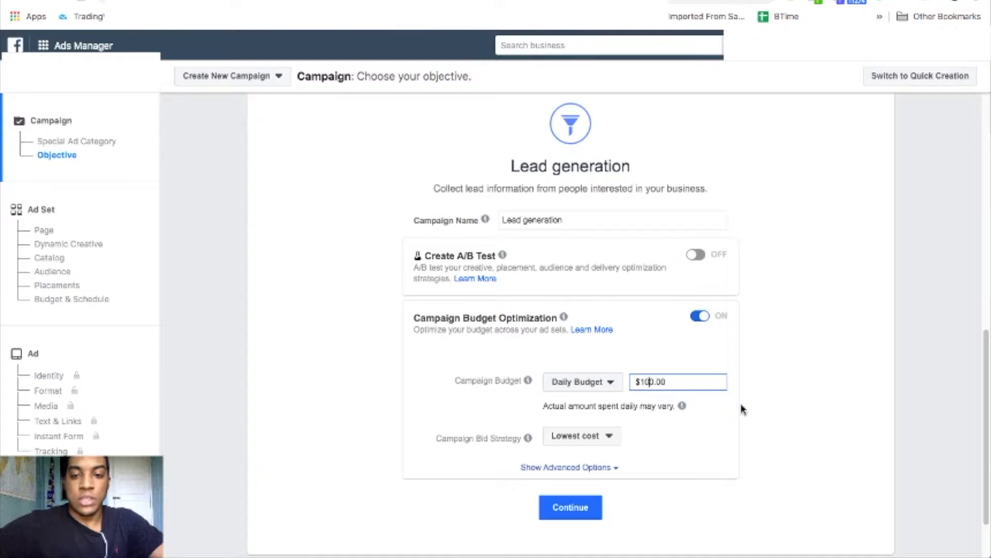
key(BackSpace)
click(610, 386)
Keep the budget type as a $10.00 daily budget and leave the bid strategy at Lowest cost.
click(610, 386)
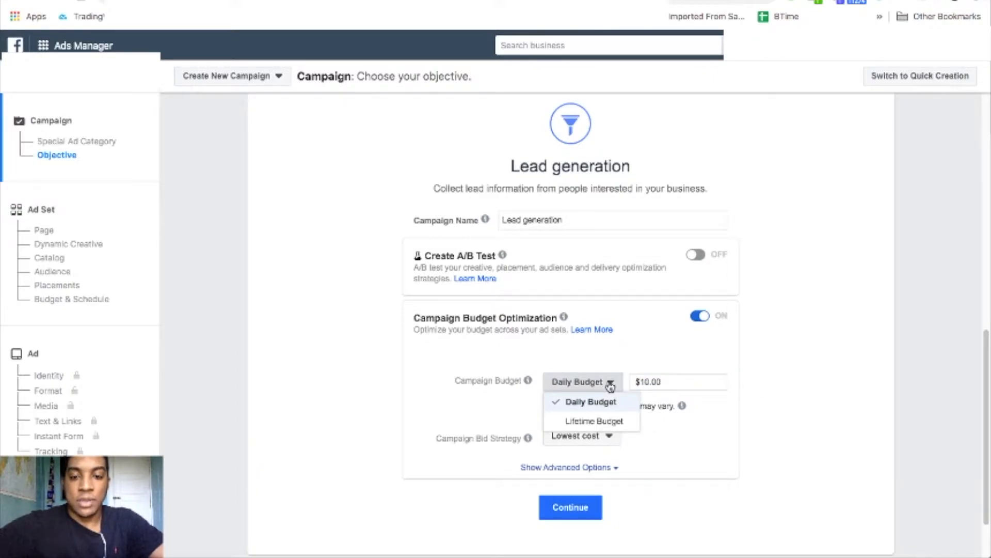
click(617, 422)
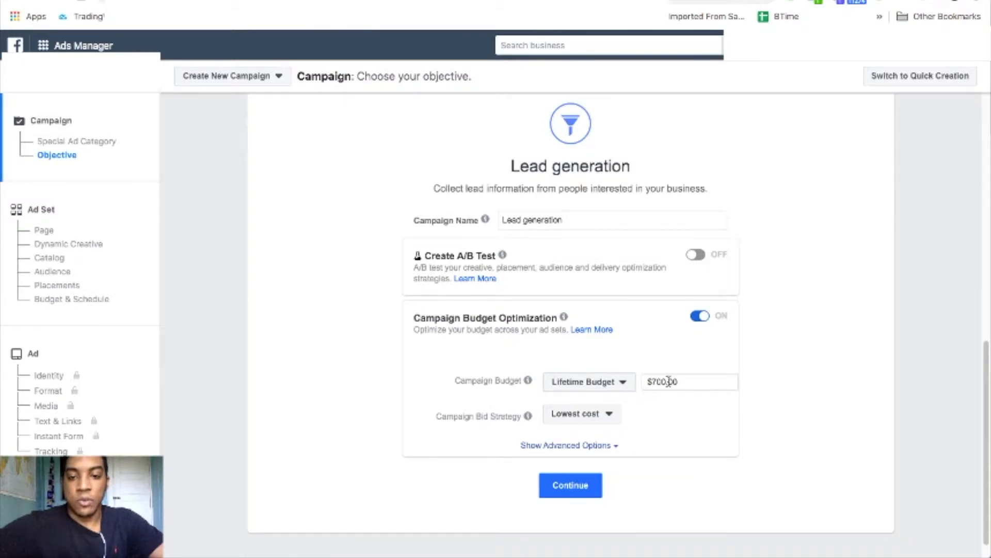
click(622, 384)
click(608, 402)
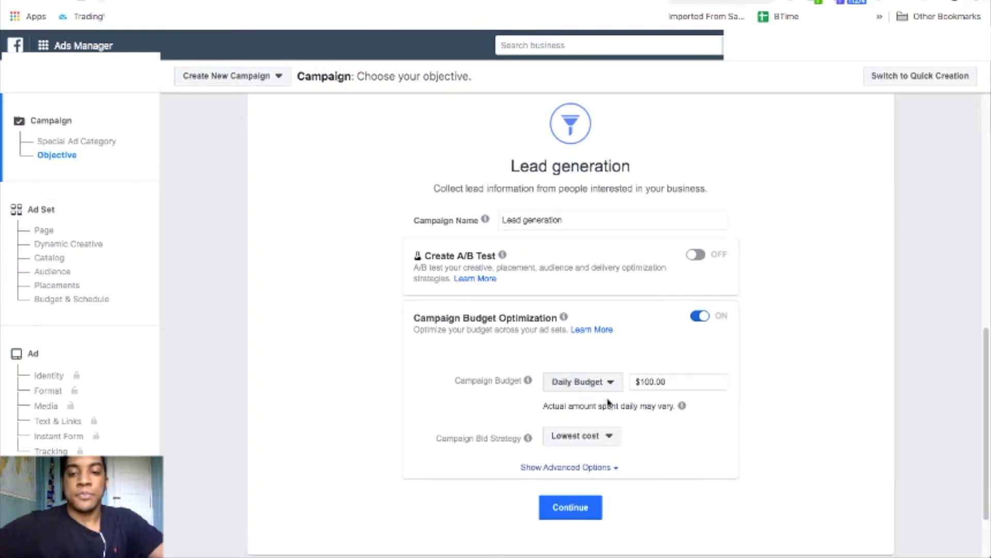
click(652, 382)
key(BackSpace)
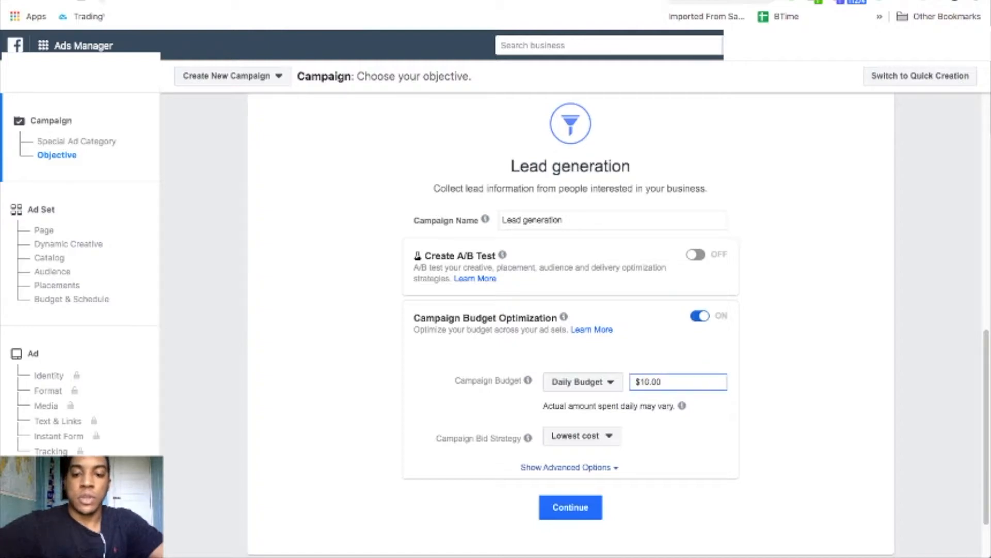
click(688, 440)
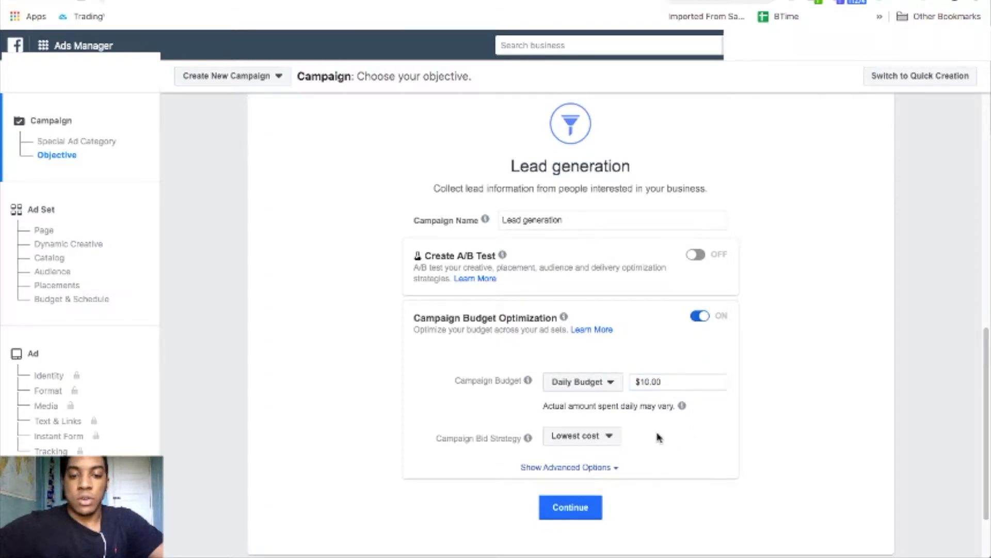
scroll(658, 437, down, 1)
click(605, 402)
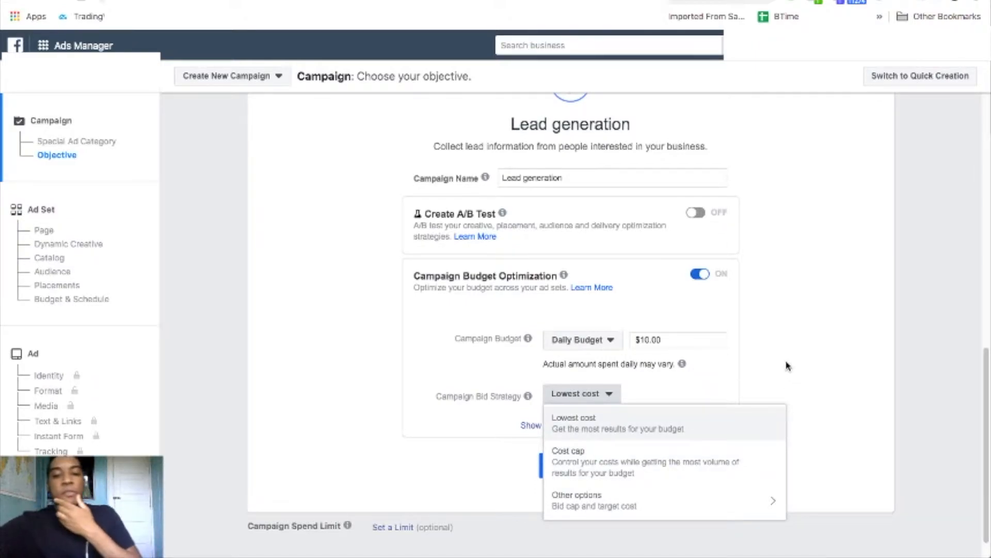
click(760, 356)
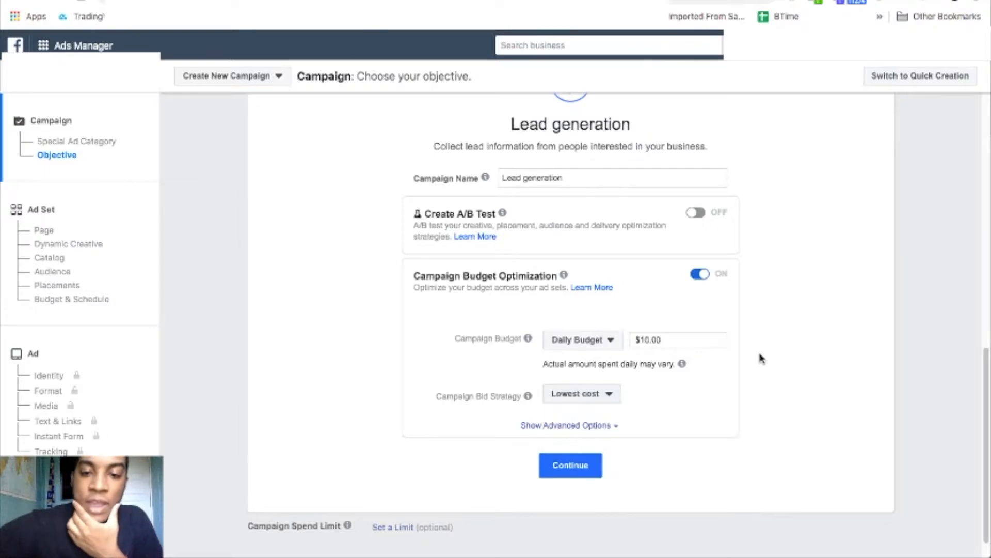
Continue to the 'US - 18+' ad set and review its United States, ages 18–65+ audience.
click(572, 473)
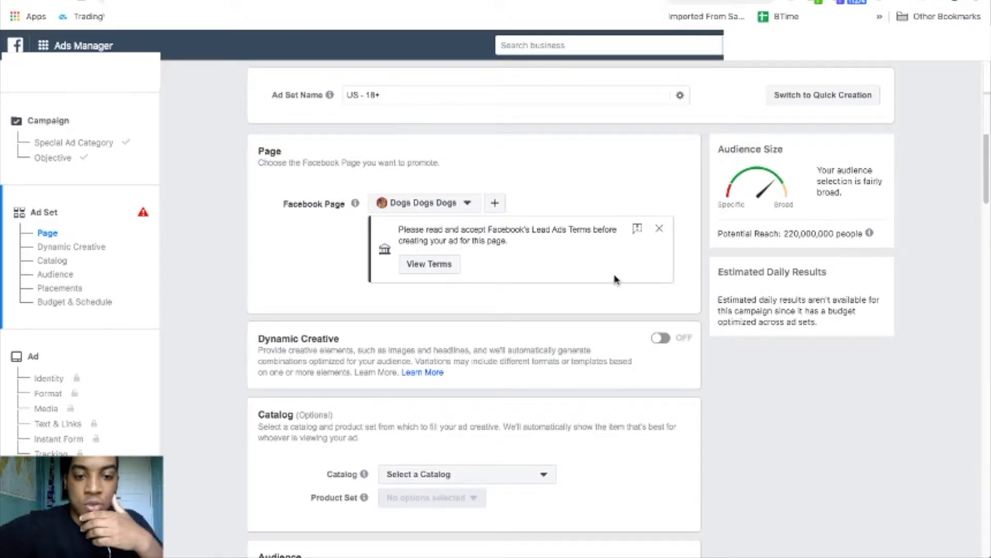
scroll(661, 325, down, 5)
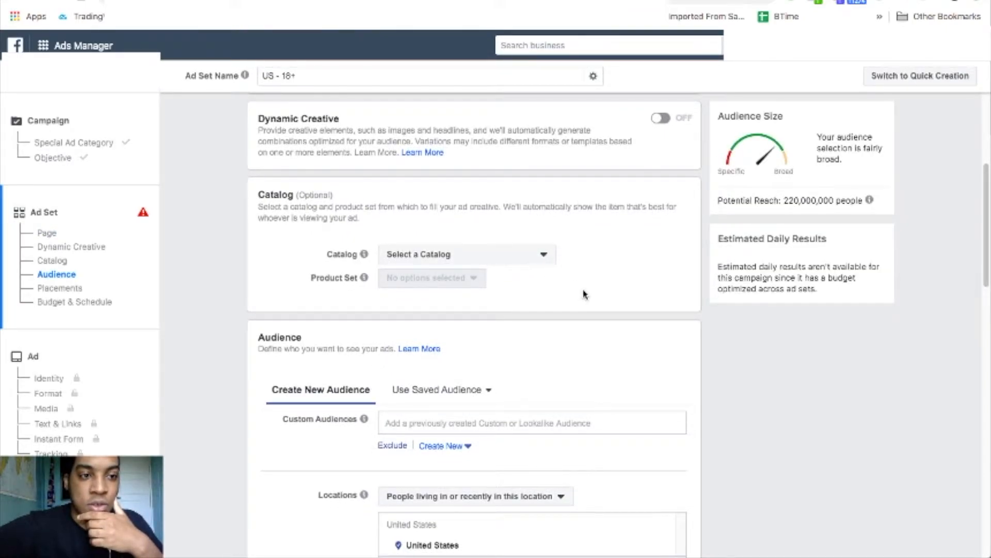
scroll(662, 316, down, 4)
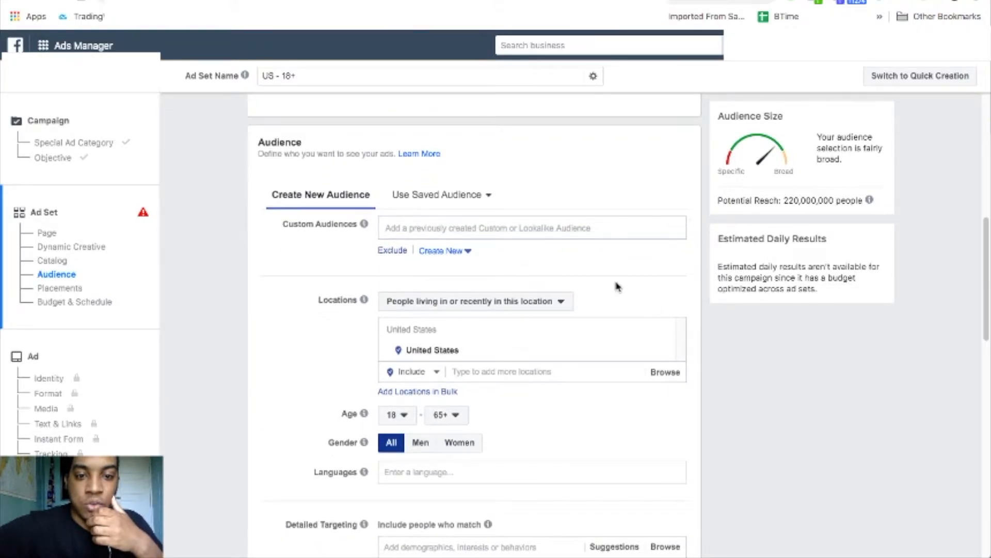
scroll(620, 287, down, 2)
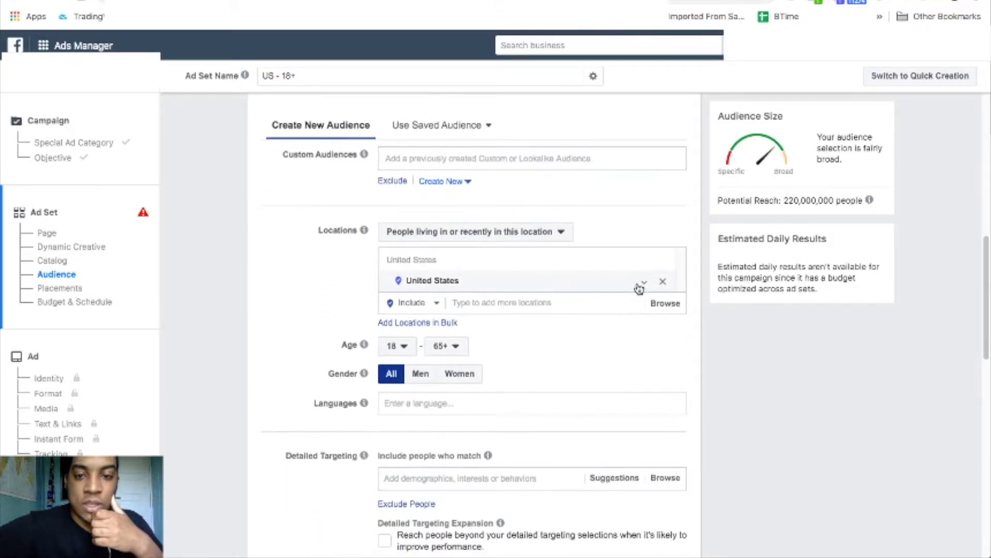
click(599, 303)
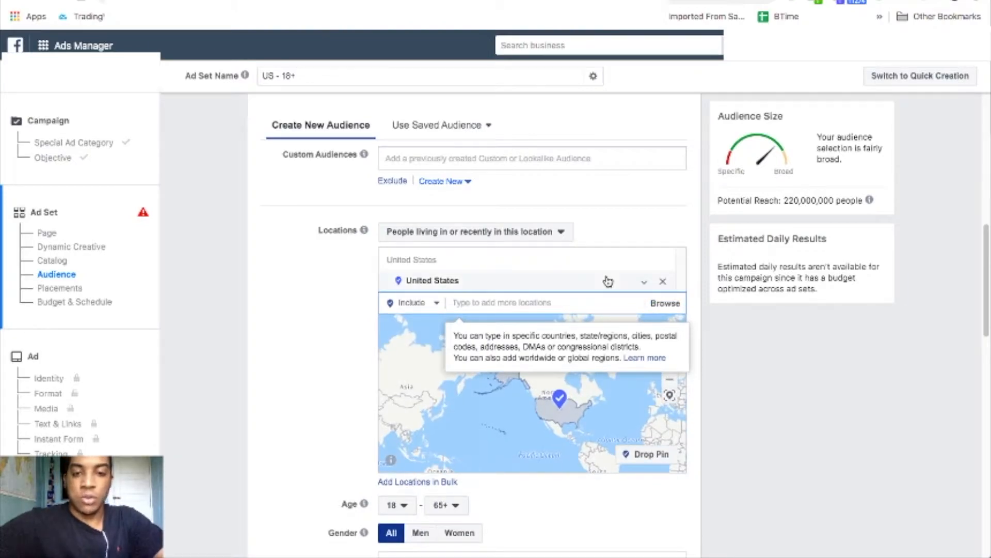
text(miami)
key(BackSpace)
key(BackSpace)
text(iami)
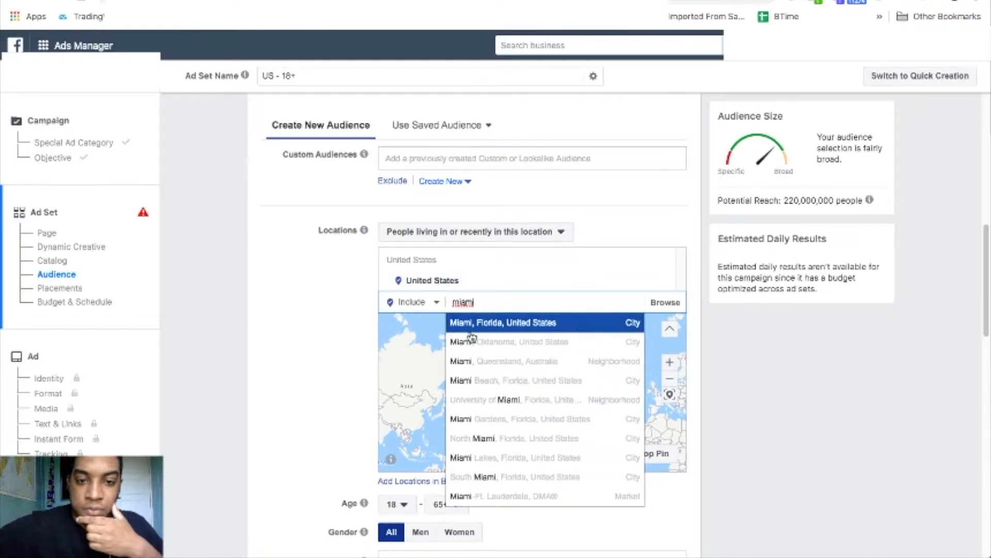
key(Return)
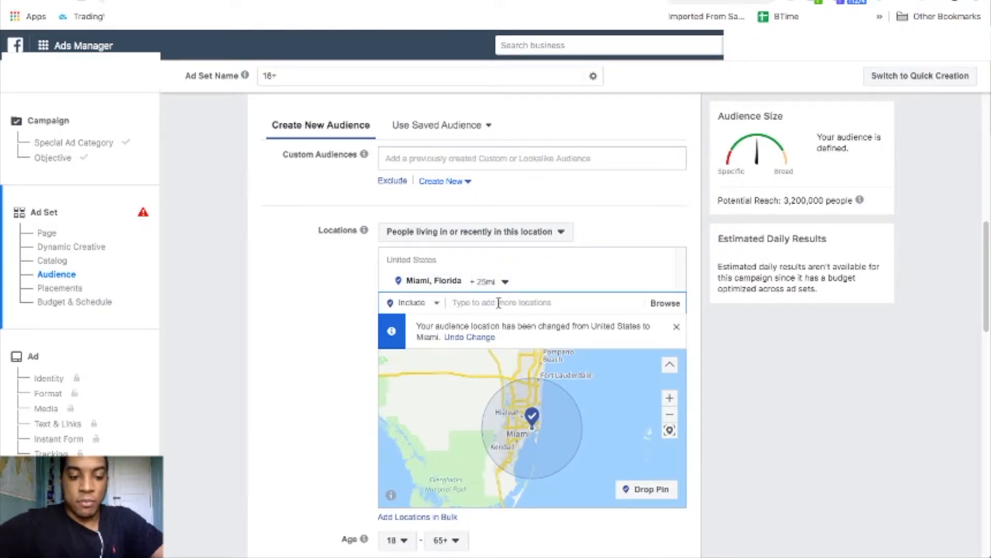
text(12)
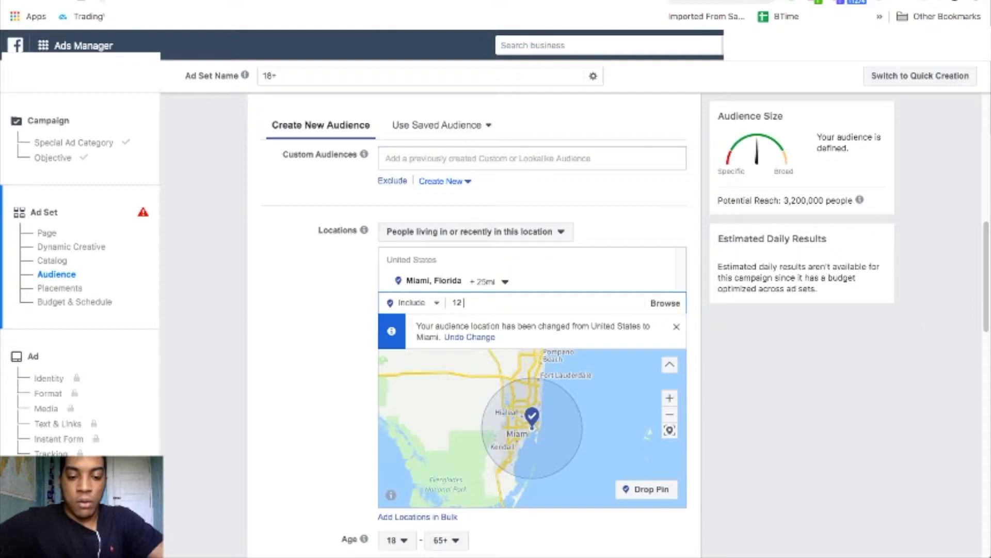
text( first stm)
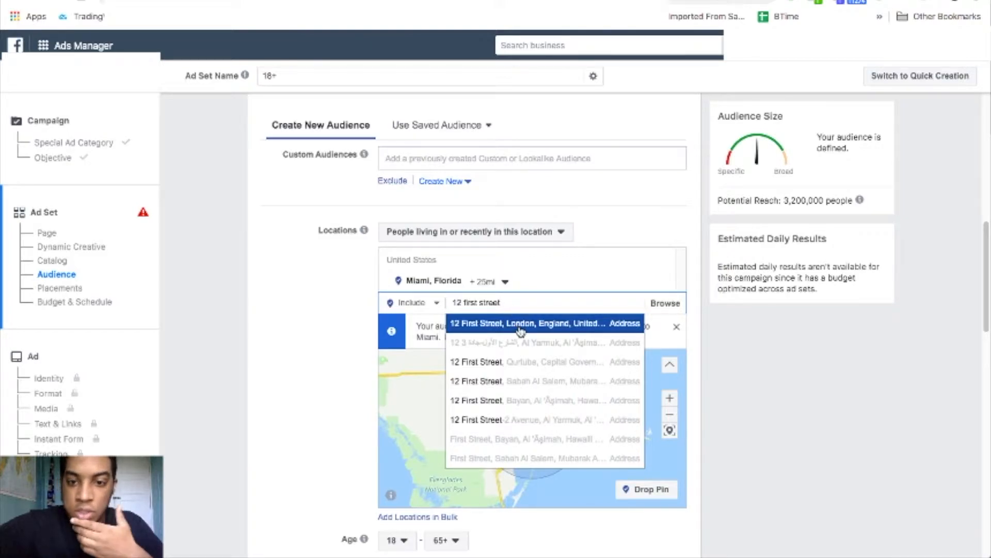
click(521, 330)
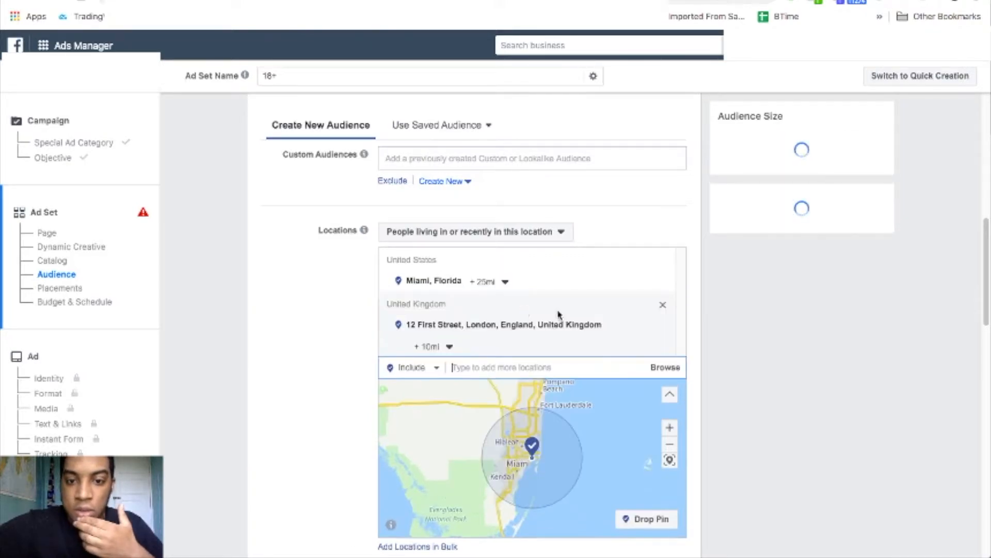
click(668, 284)
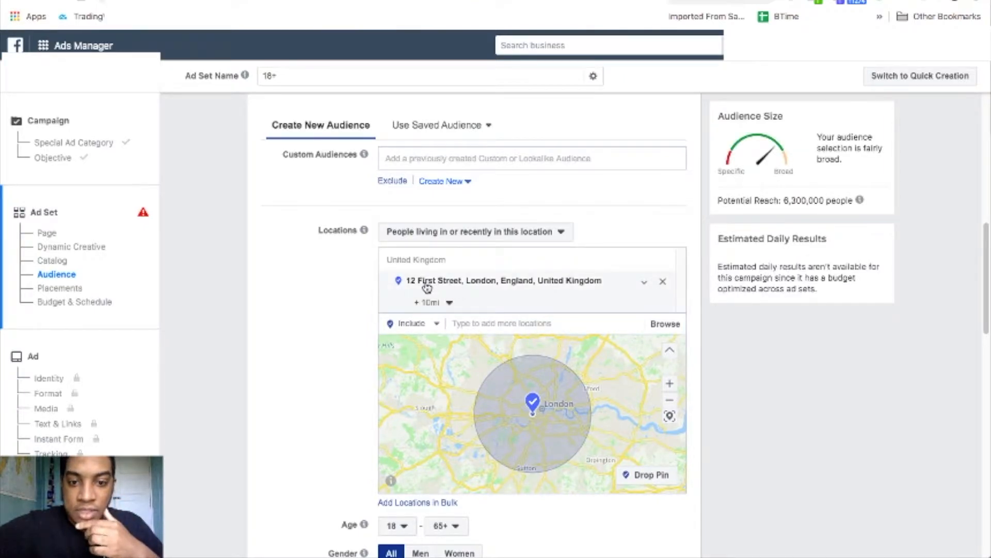
click(449, 305)
drag(428, 342, 382, 338)
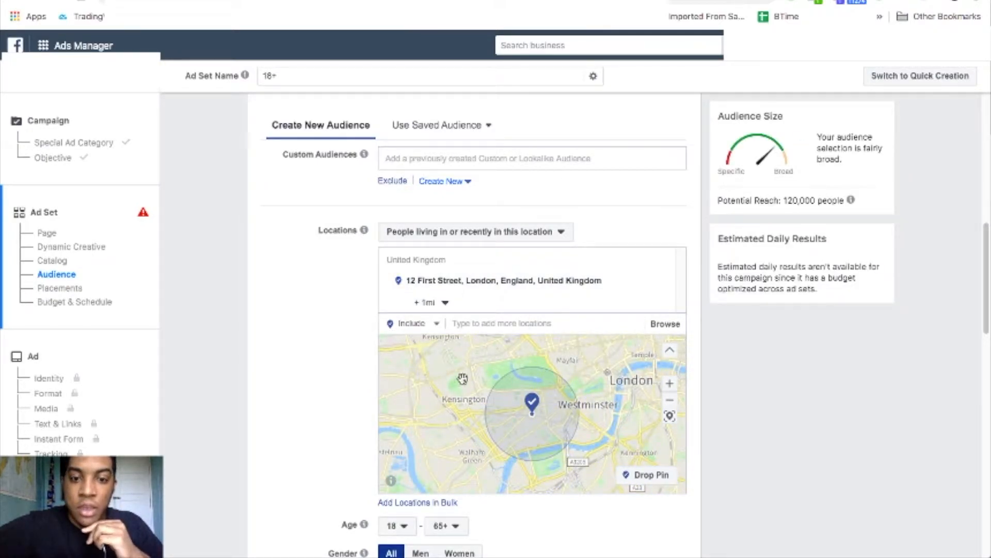
mouse_move(414, 285)
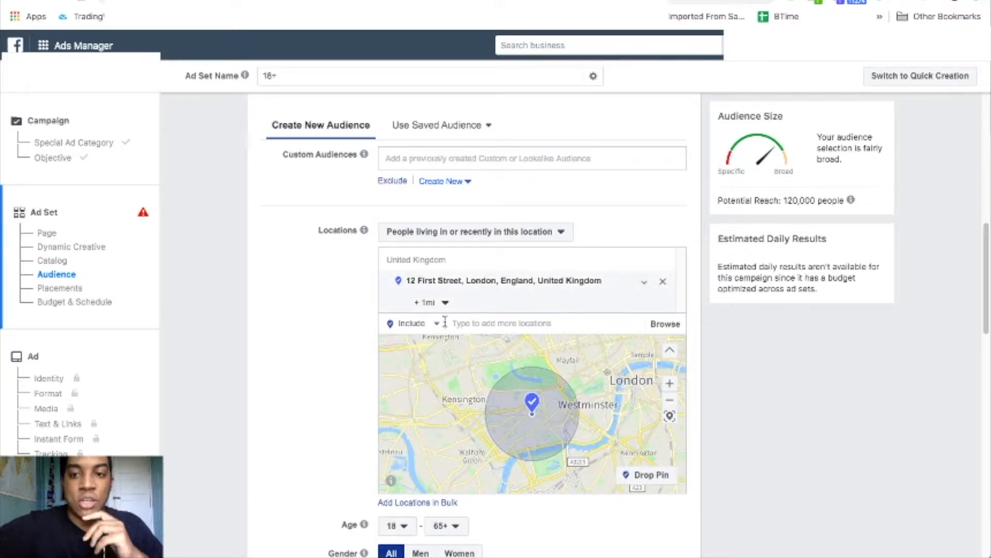
drag(783, 200, 818, 199)
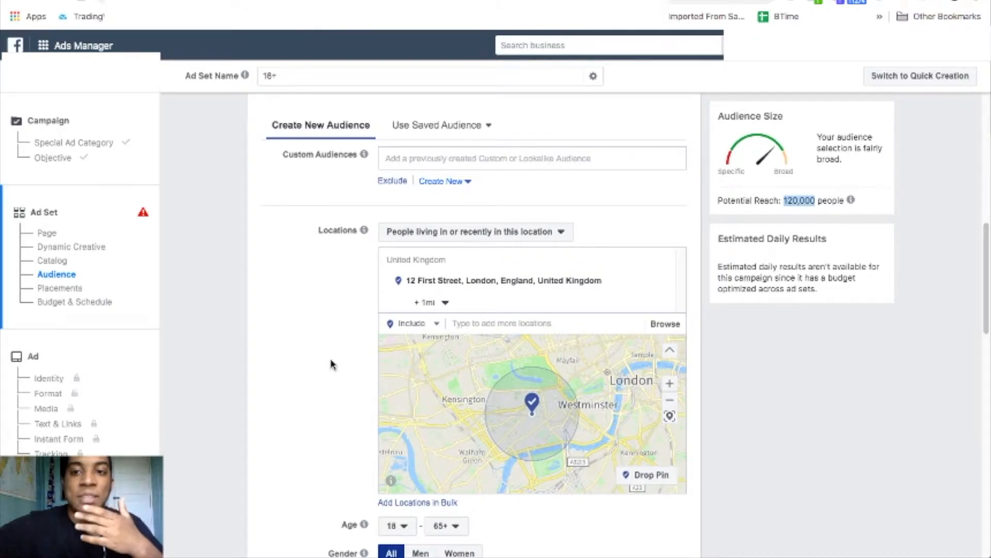
Raise the audience's minimum age to 25 and add English (All) as the language.
scroll(312, 371, down, 5)
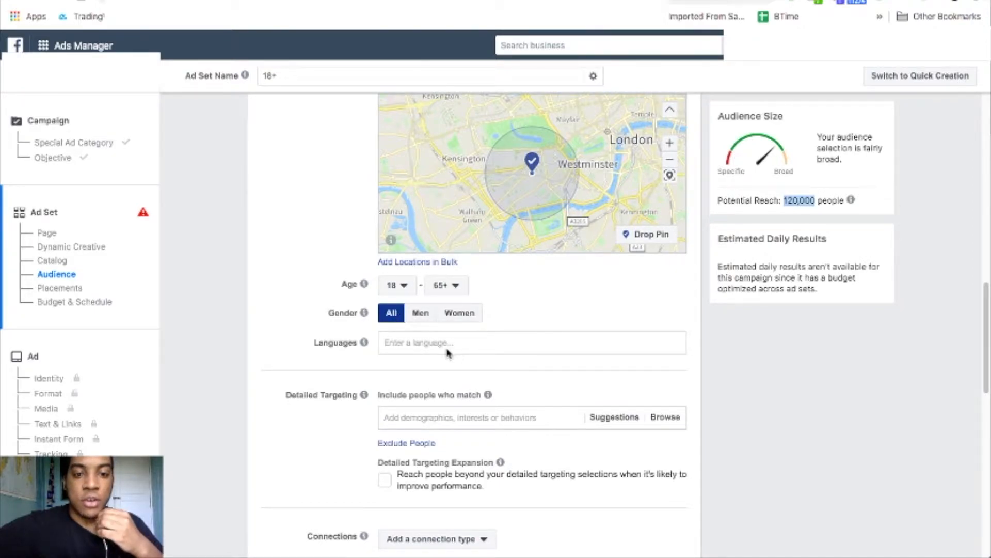
click(405, 288)
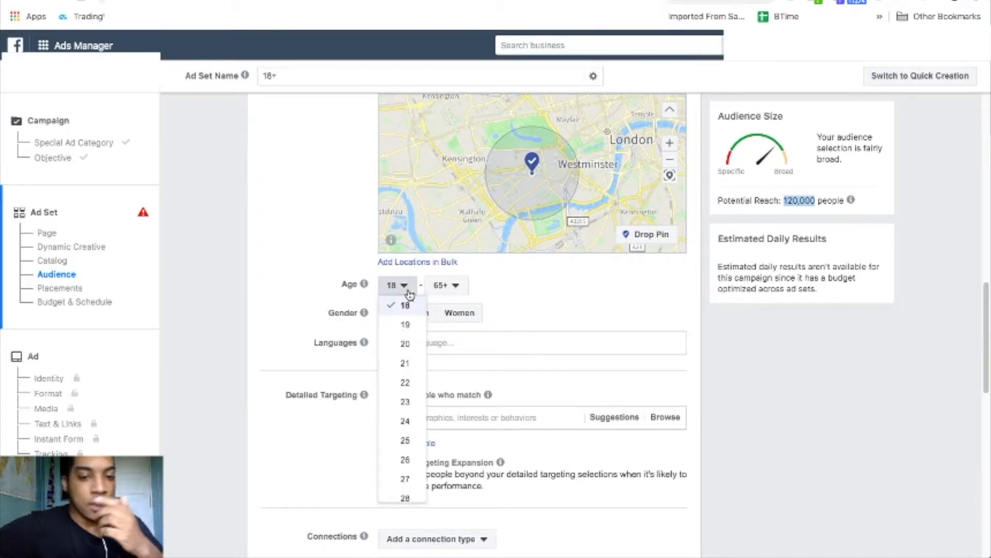
click(405, 440)
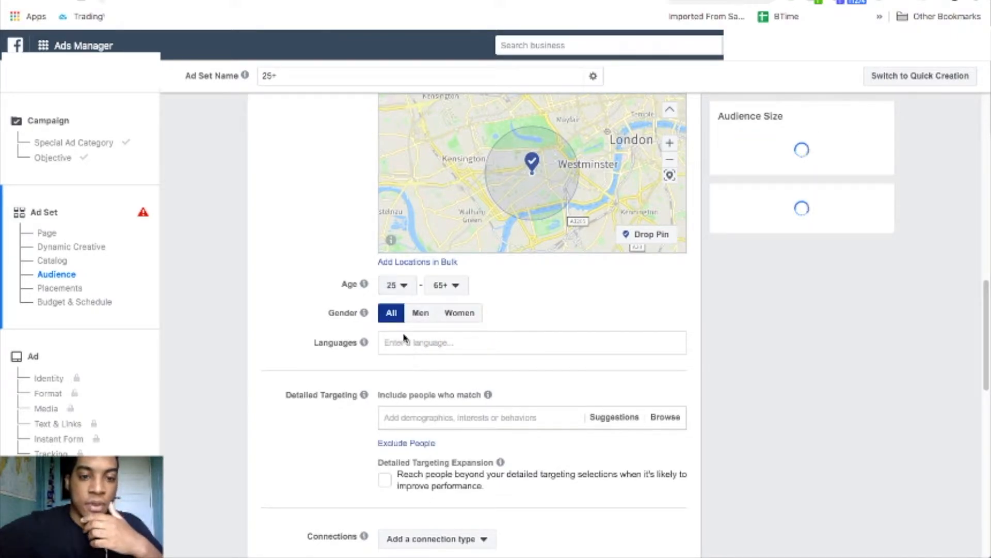
click(435, 343)
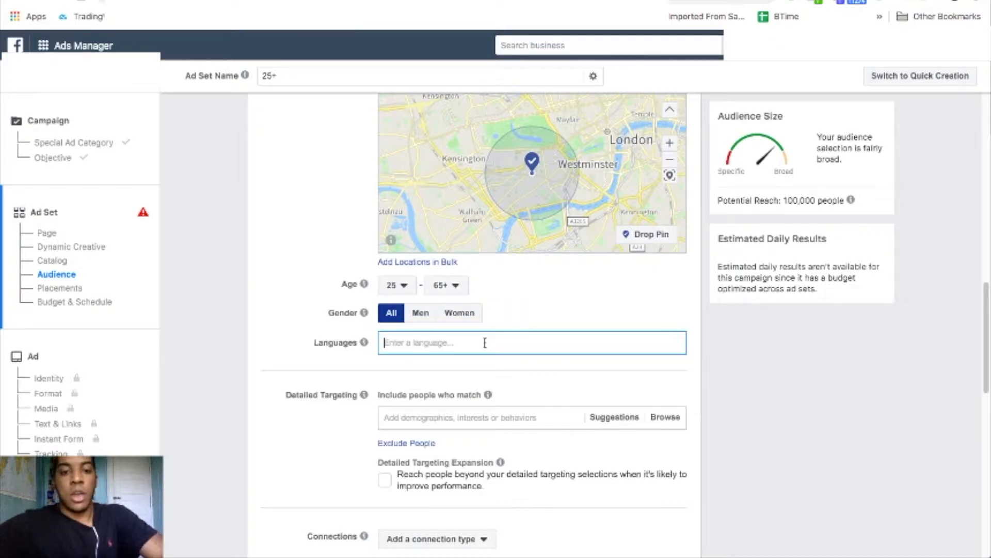
text(E)
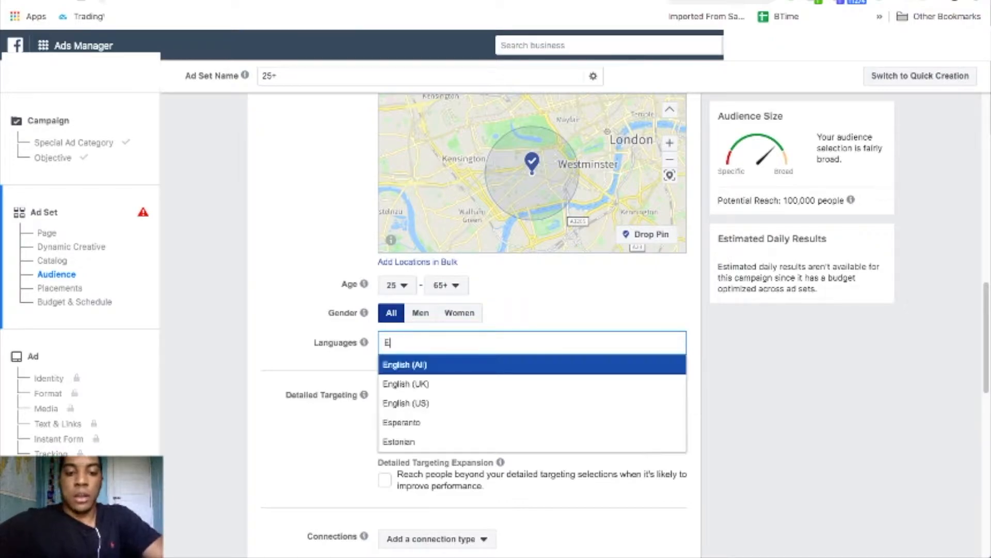
click(435, 367)
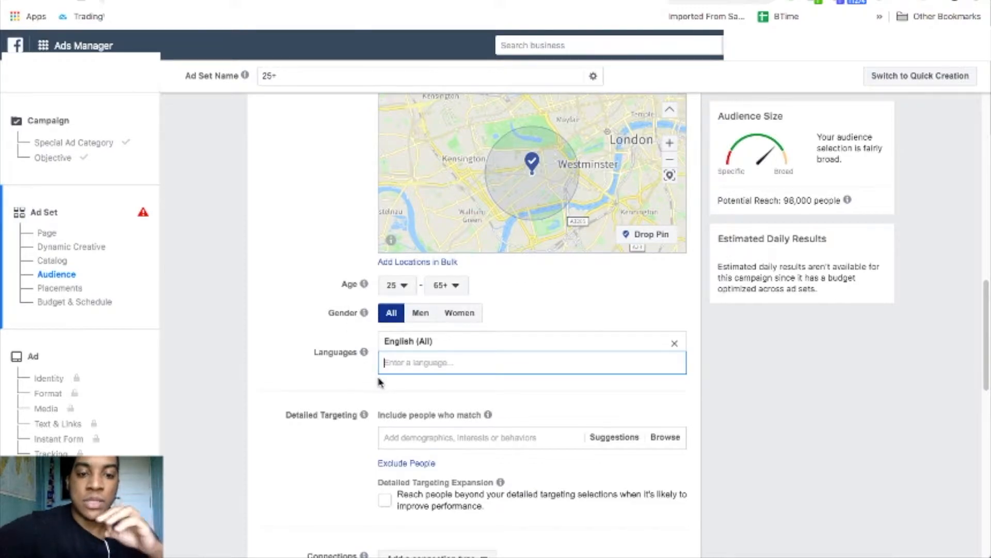
scroll(343, 374, down, 3)
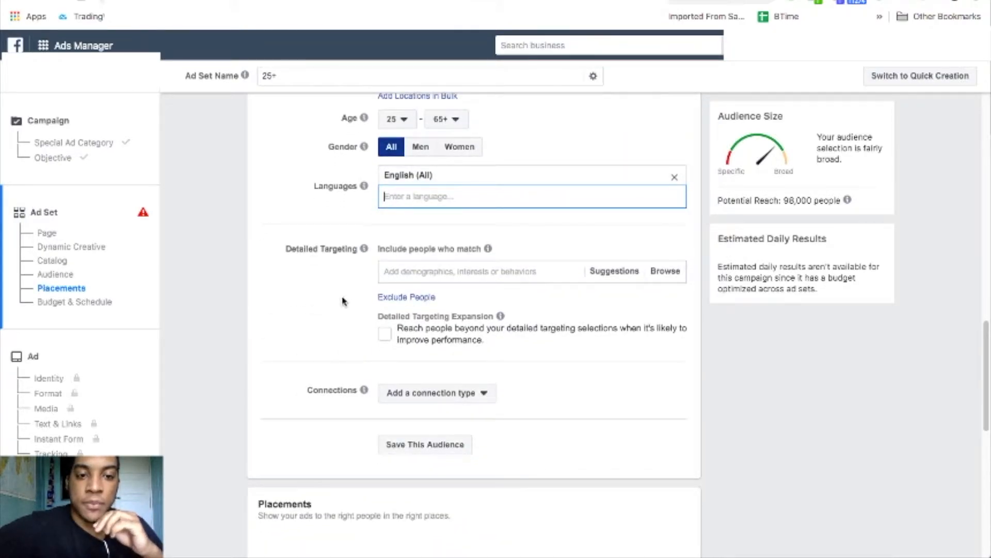
click(411, 272)
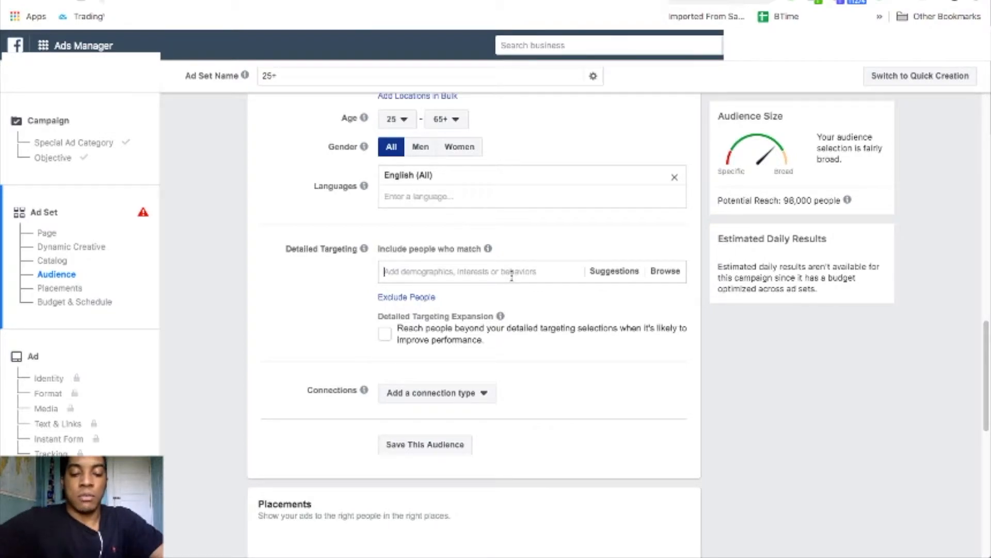
Add the Life Coaching interest to Detailed Targeting.
text(lfa)
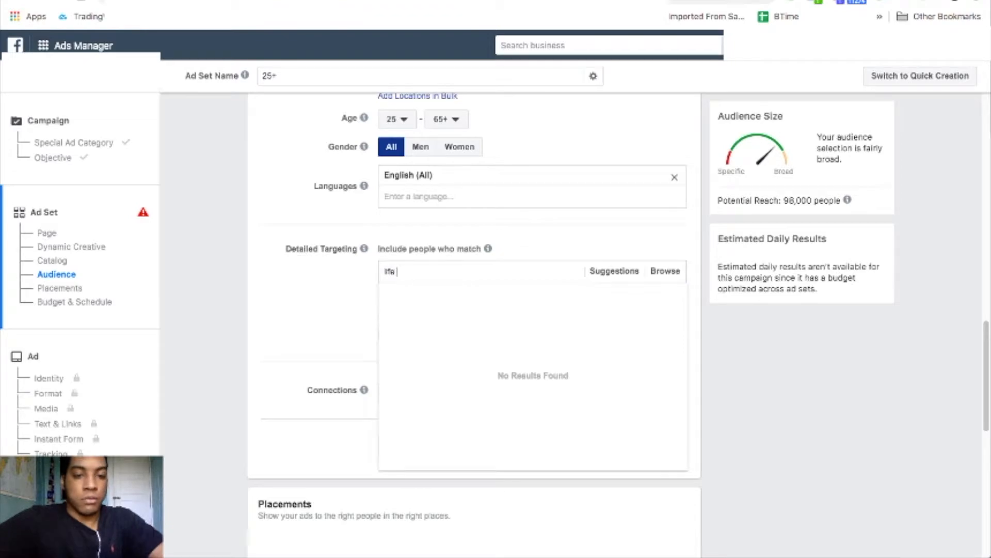
text( coaching)
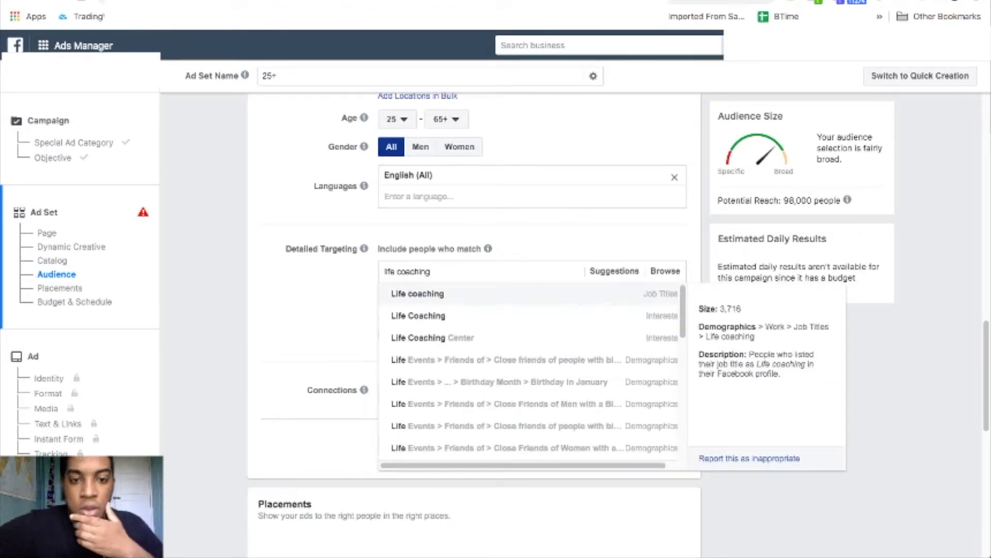
click(500, 322)
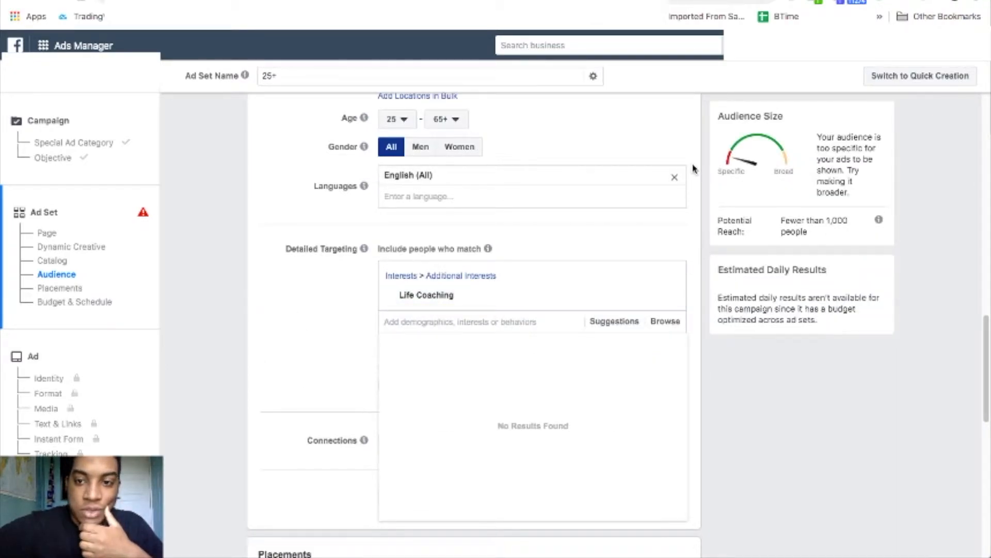
scroll(694, 168, up, 5)
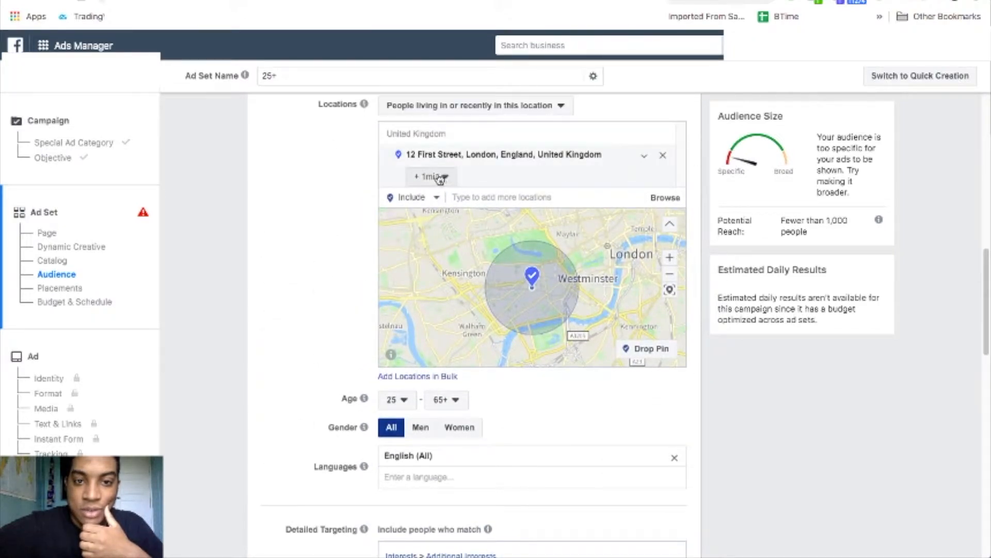
click(440, 177)
drag(427, 219, 487, 221)
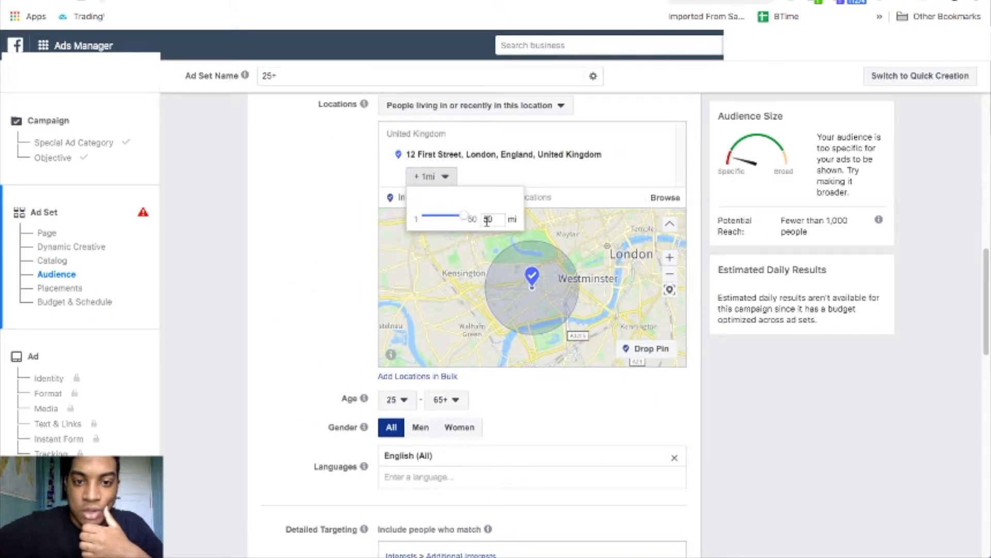
click(302, 247)
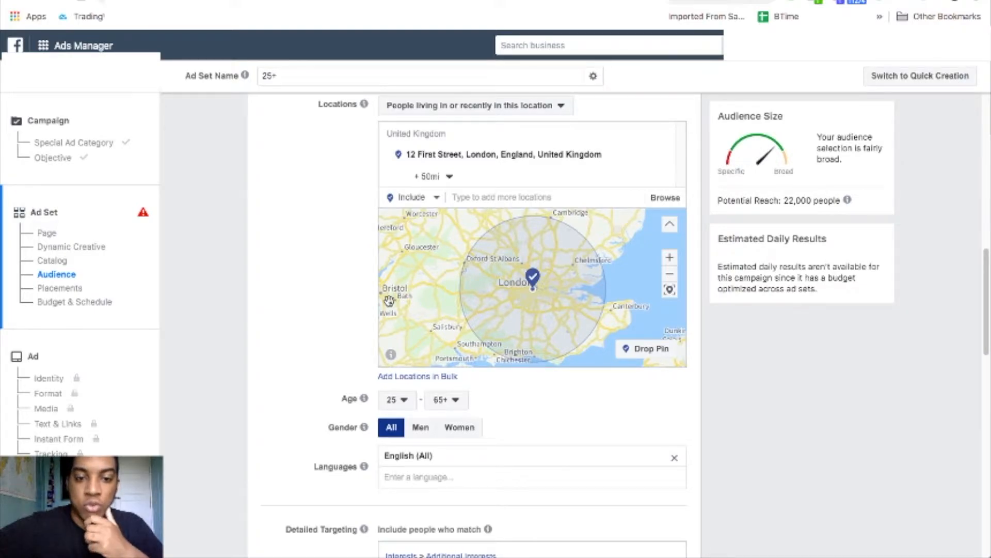
scroll(309, 403, down, 8)
scroll(308, 403, down, 3)
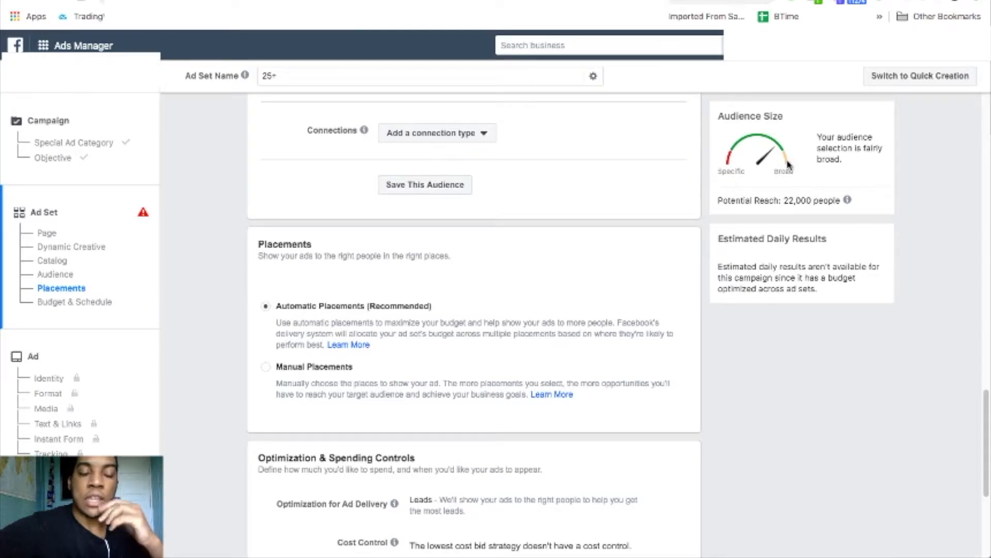
scroll(587, 370, down, 2)
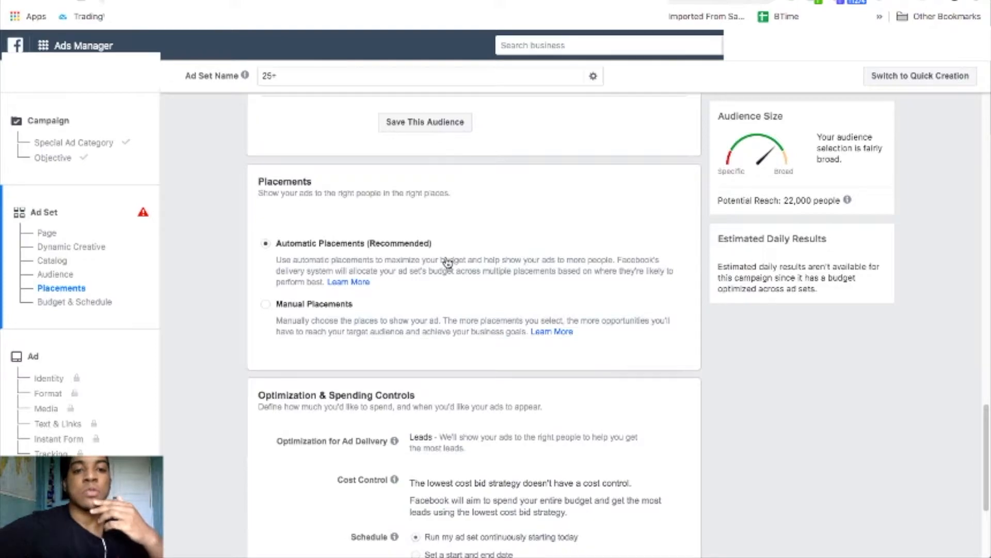
Switch the ad set from Automatic to Manual Placements.
click(266, 306)
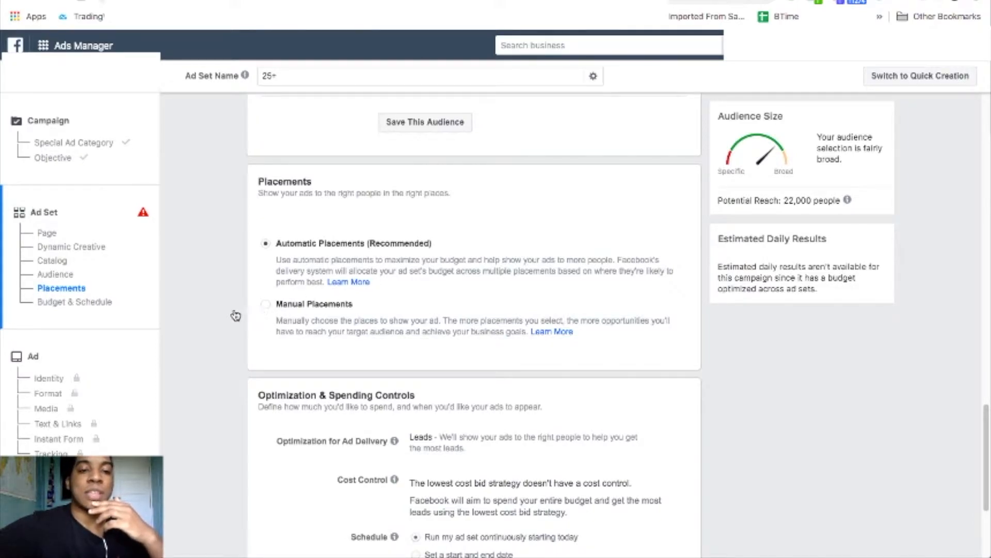
scroll(221, 325, down, 4)
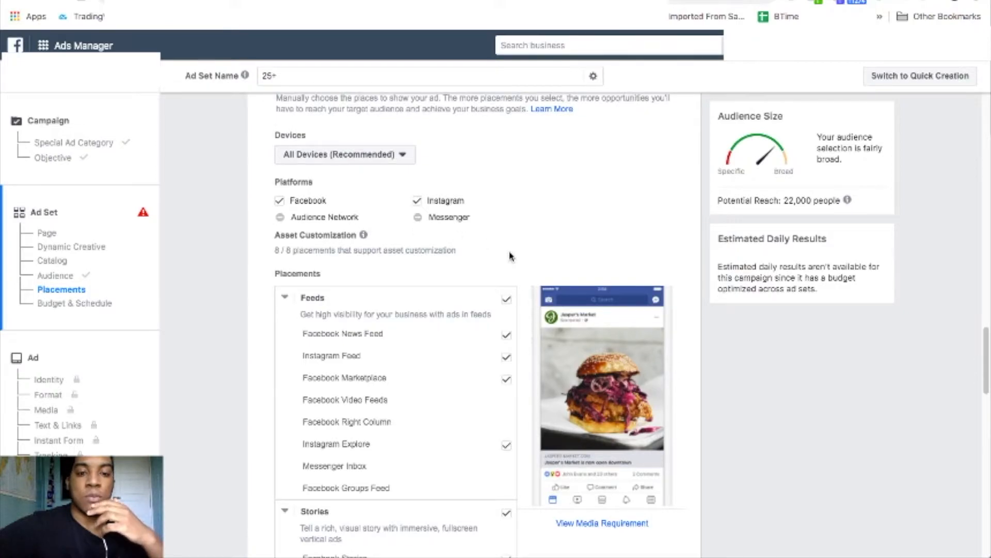
scroll(509, 255, down, 4)
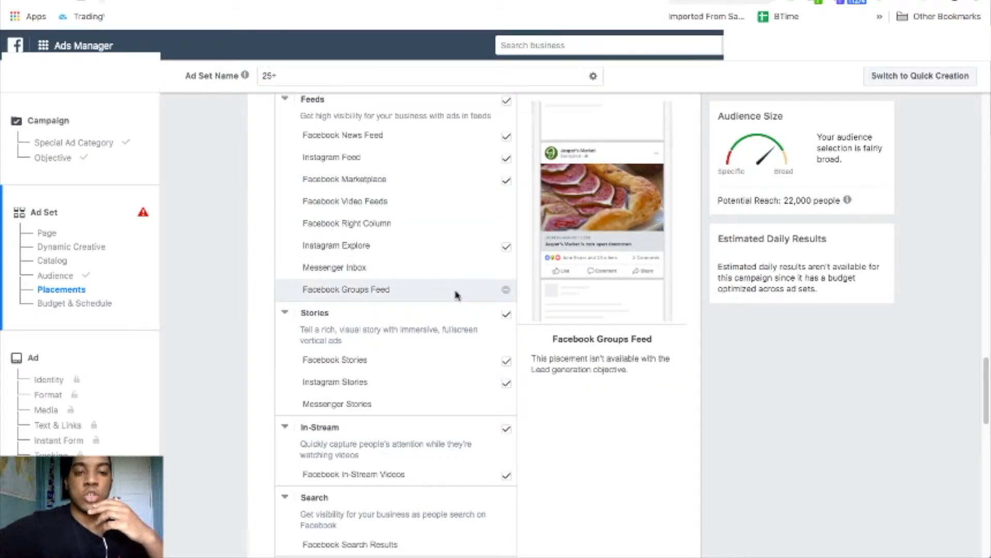
scroll(429, 375, down, 3)
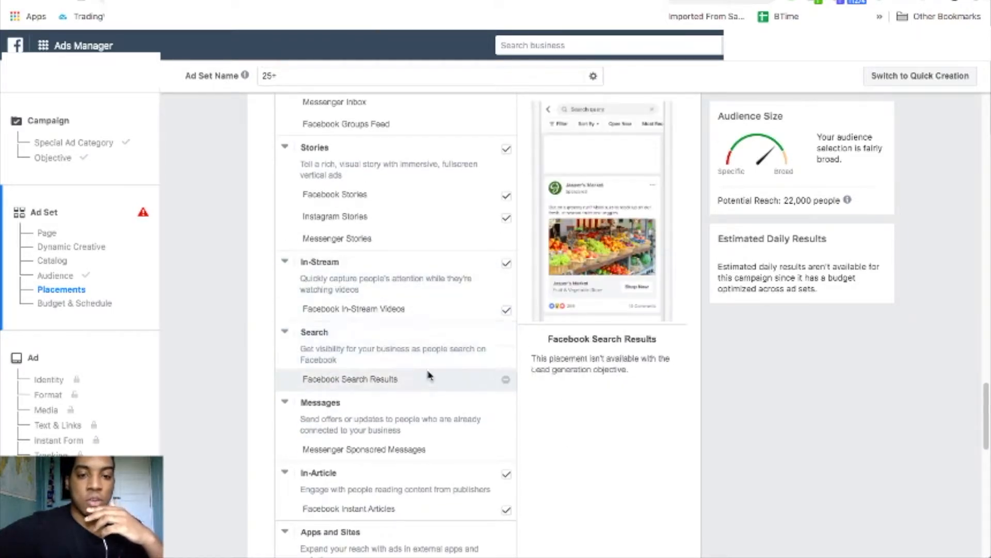
scroll(566, 458, up, 8)
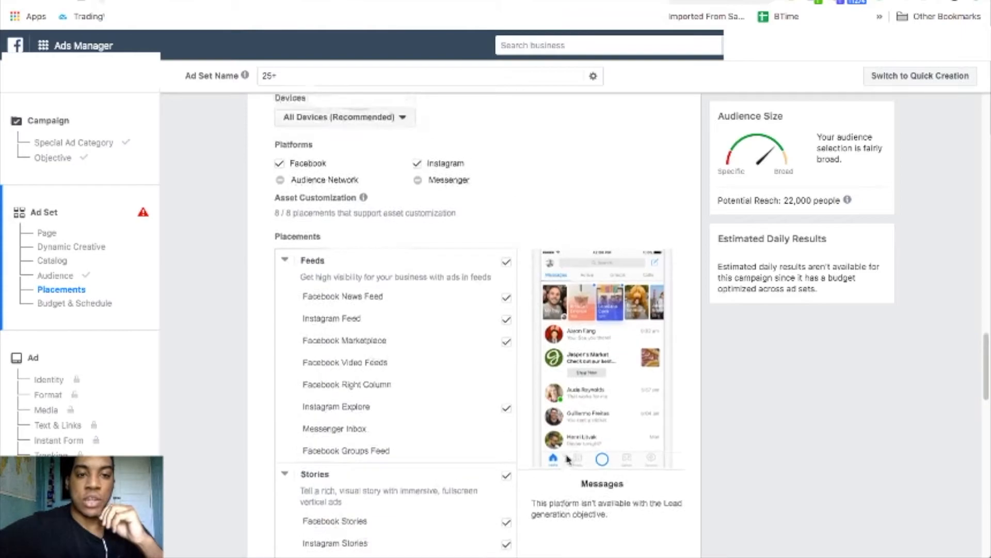
scroll(361, 200, up, 1)
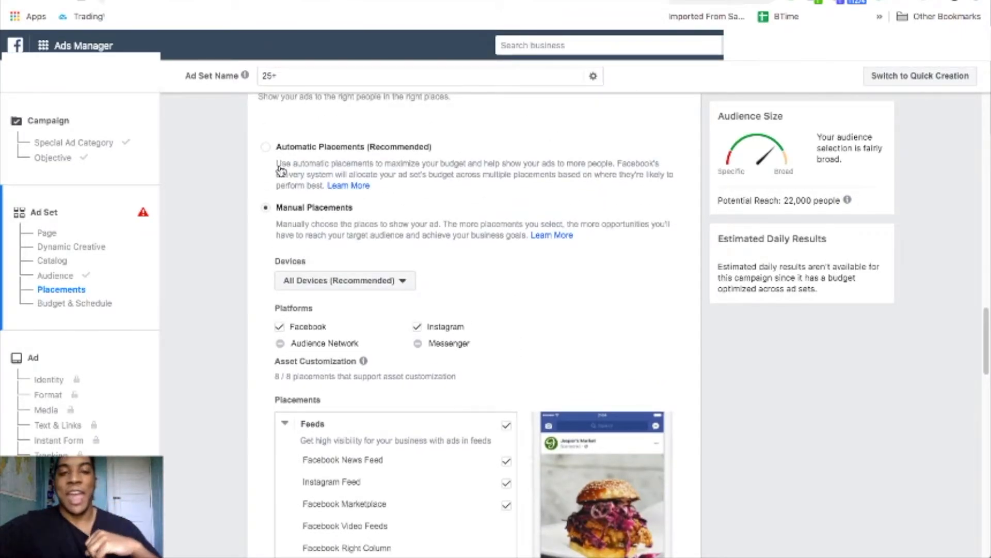
scroll(485, 242, down, 5)
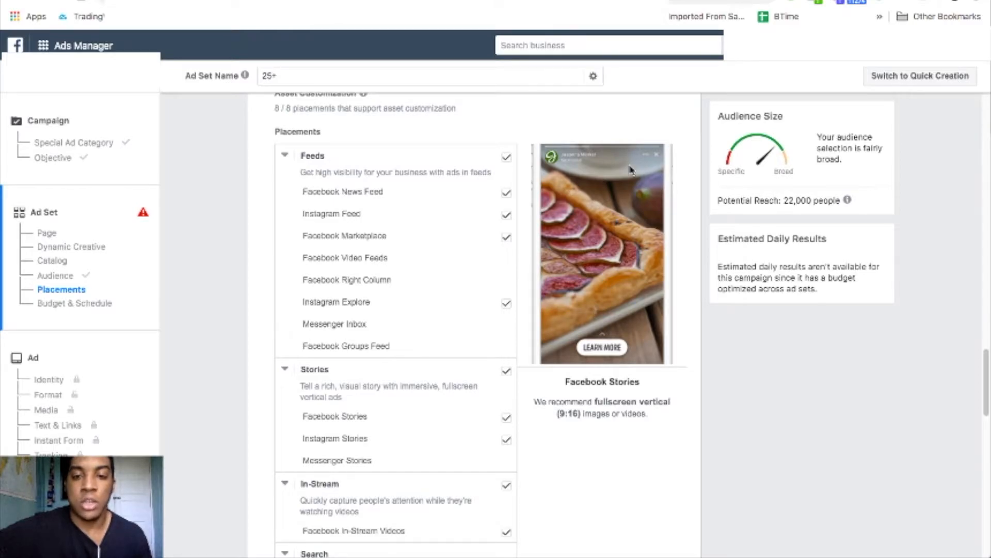
Exclude Facebook Stories and Instagram Stories from the placements.
click(505, 417)
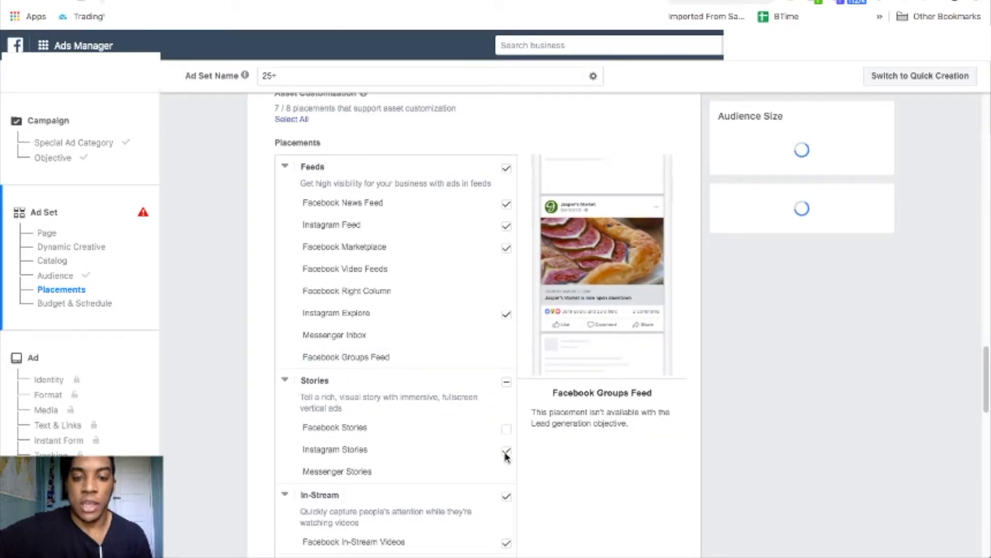
click(506, 454)
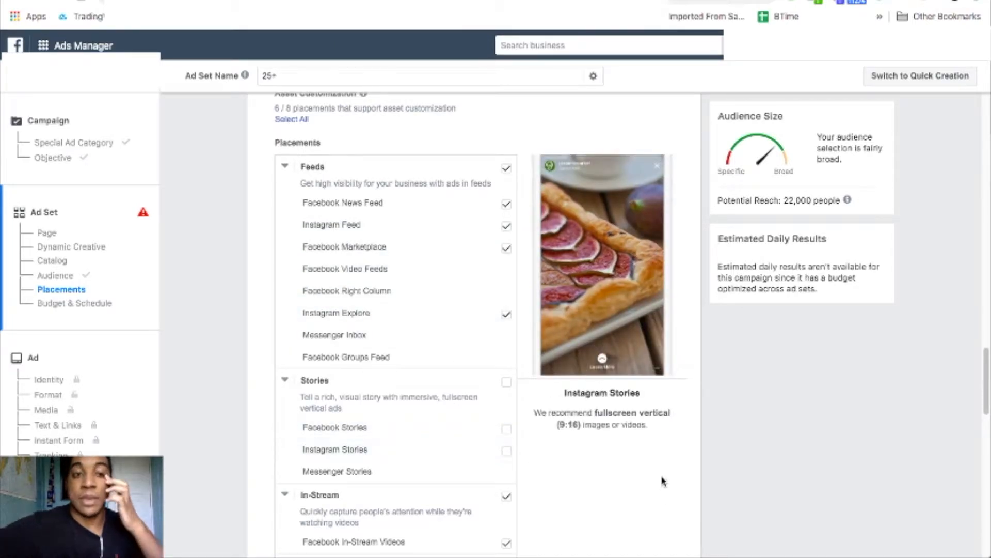
scroll(670, 470, down, 10)
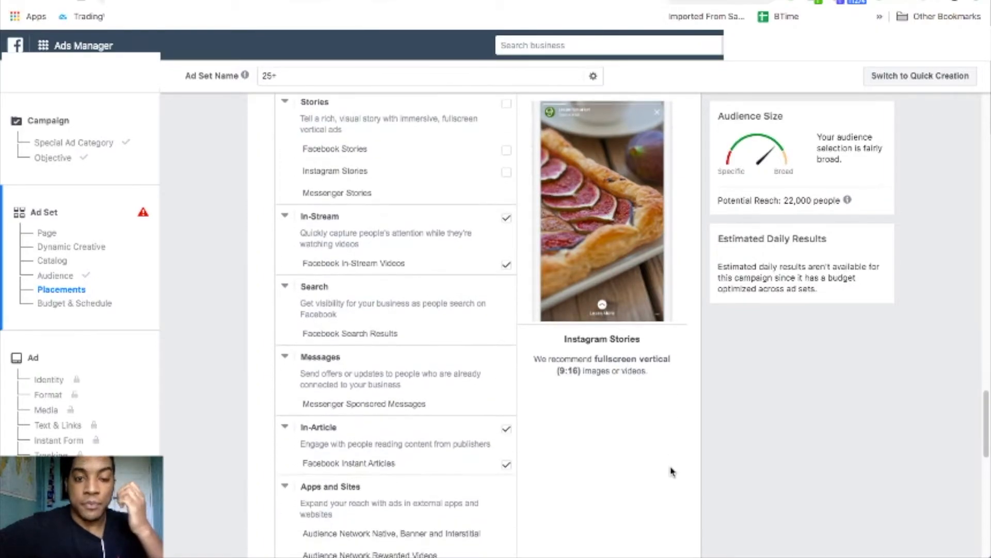
scroll(671, 470, down, 3)
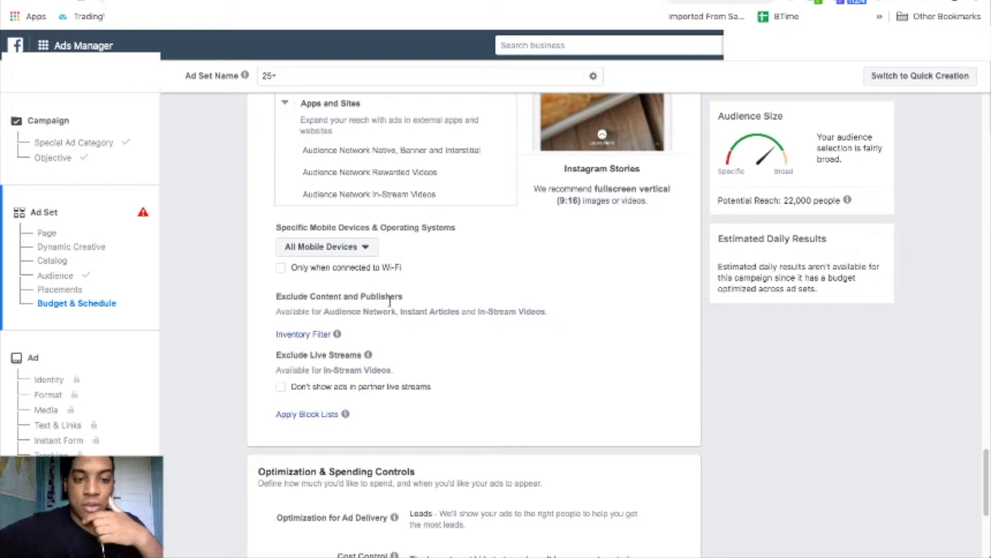
scroll(625, 341, down, 5)
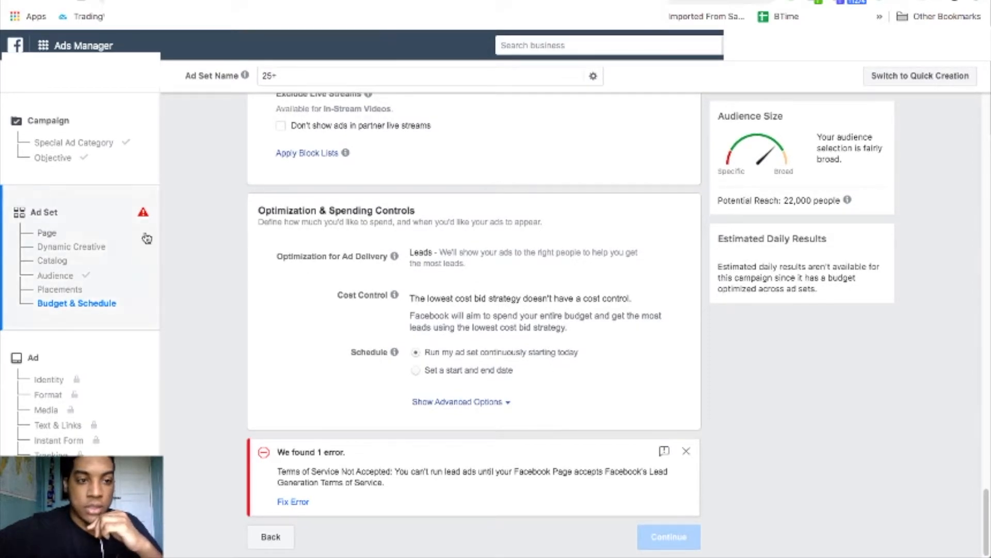
Accept the Lead Ad Terms and Conditions for the ad set's Page.
click(126, 222)
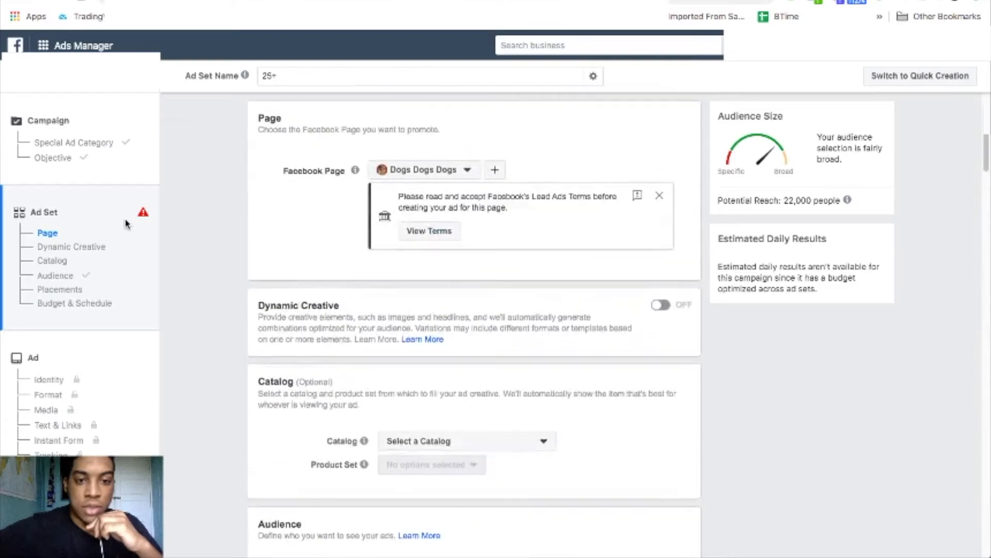
click(435, 233)
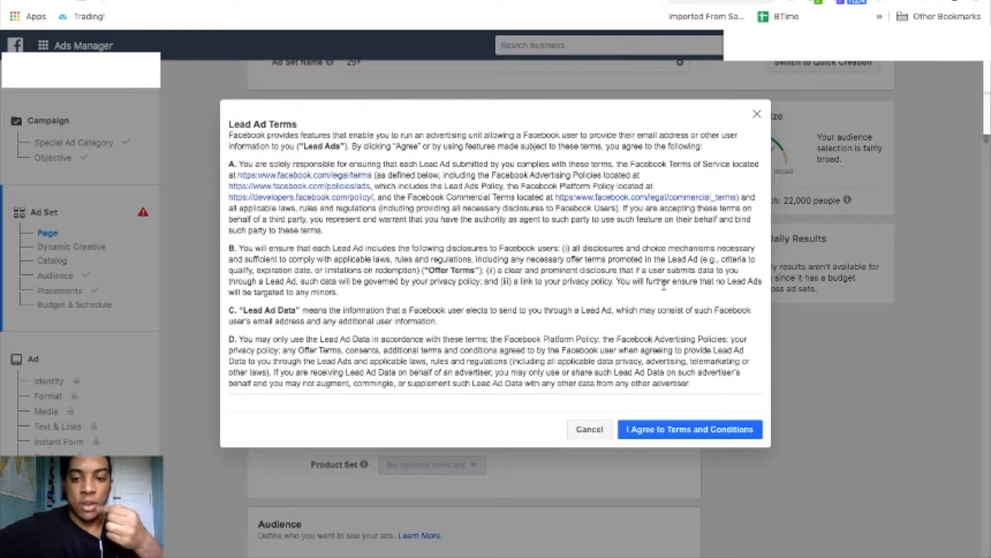
click(720, 430)
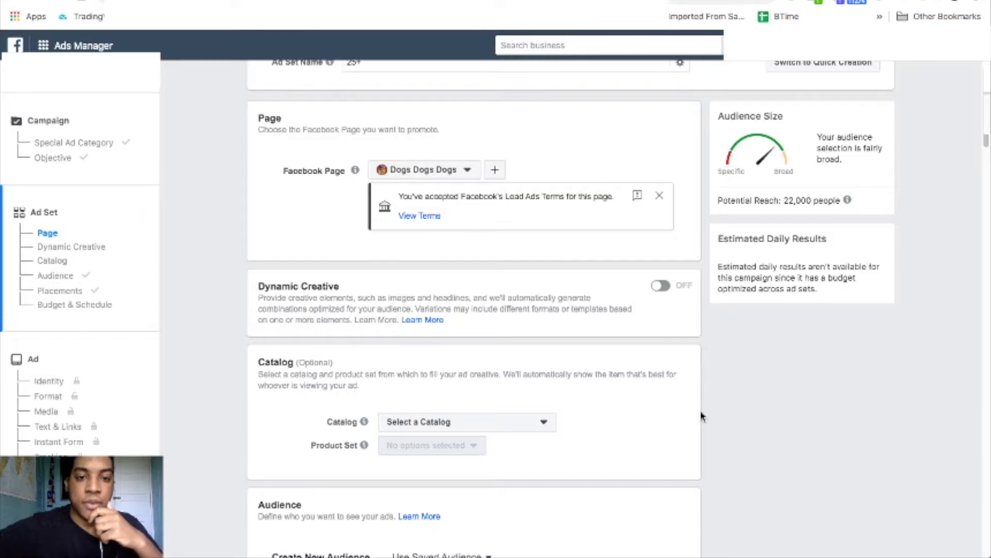
Continue from the ad set to the ad setup.
scroll(703, 416, down, 20)
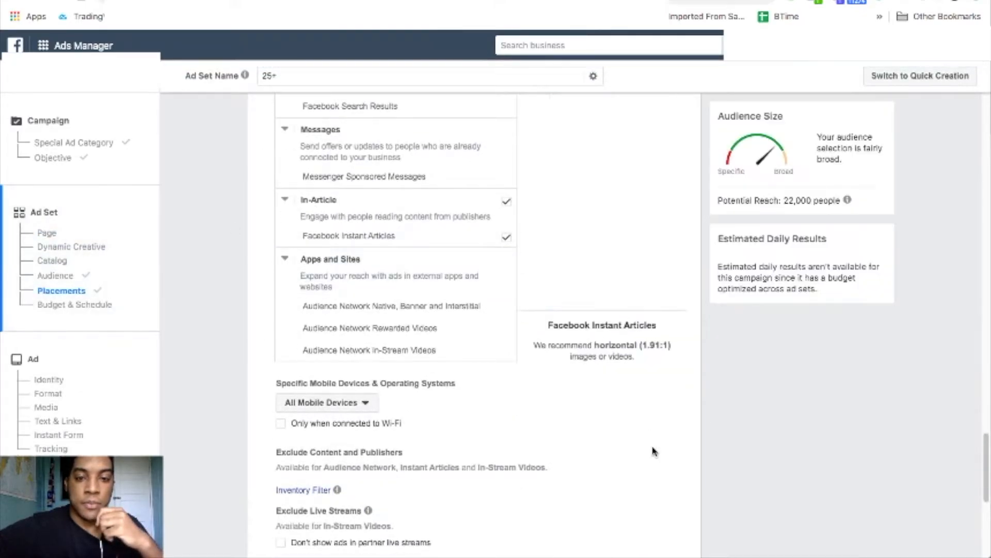
scroll(654, 450, down, 6)
click(676, 541)
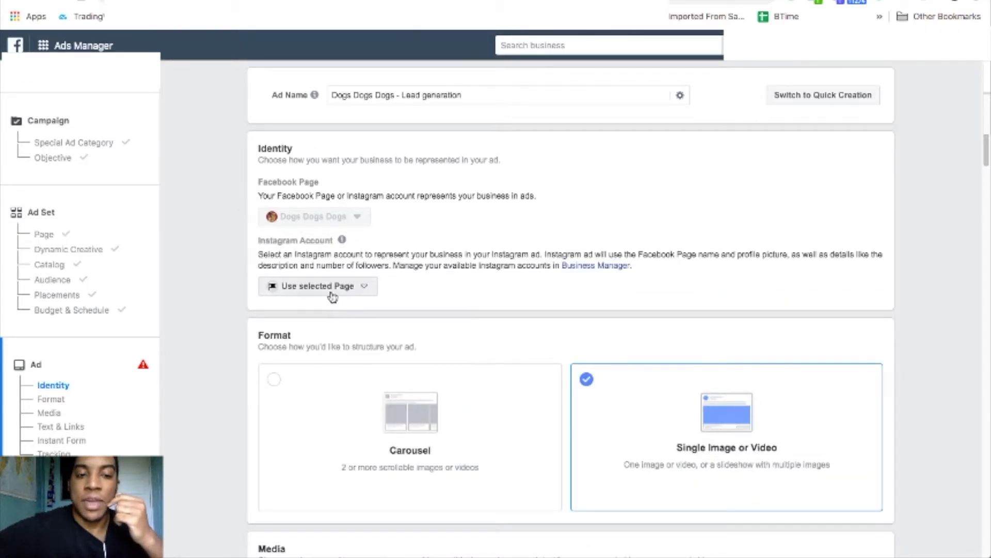
click(358, 290)
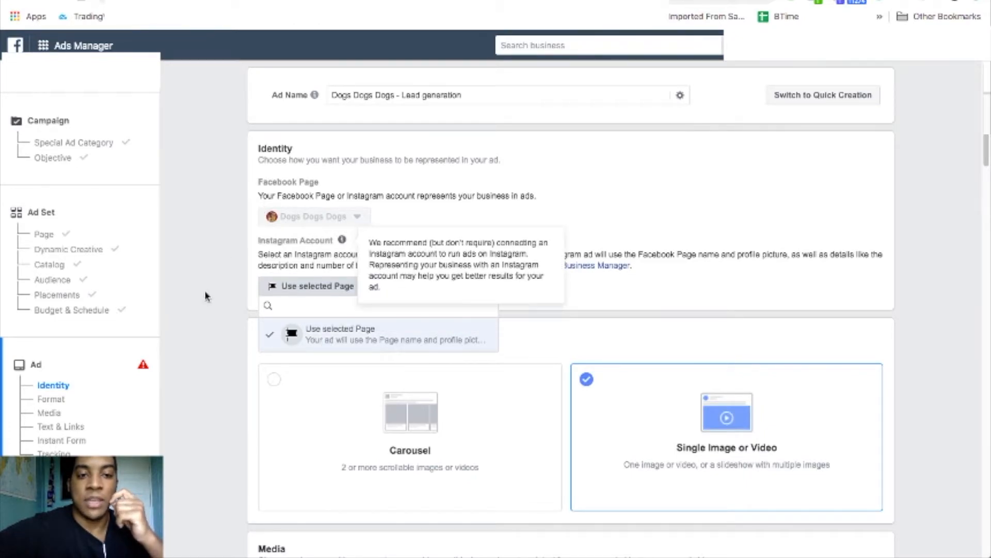
click(205, 305)
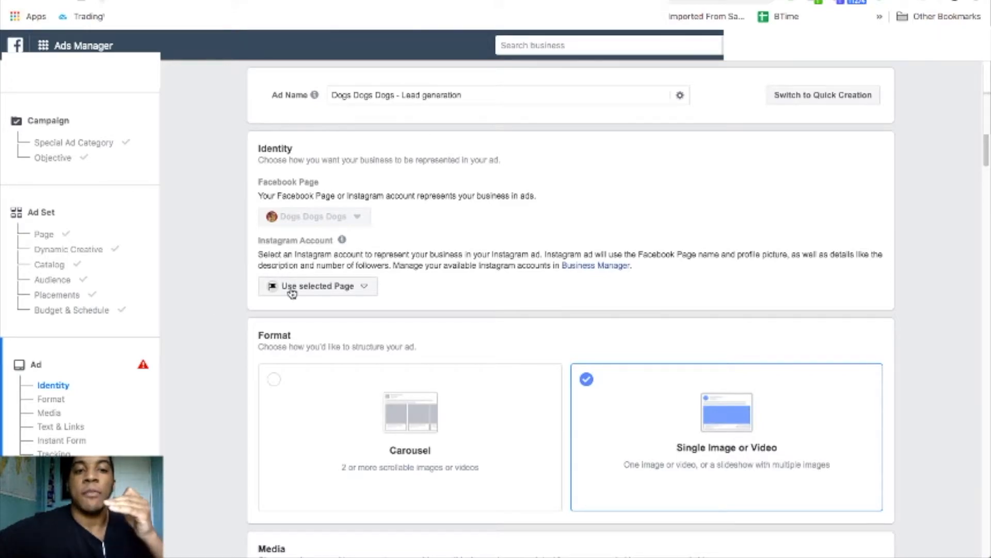
scroll(204, 347, down, 1)
scroll(203, 347, down, 4)
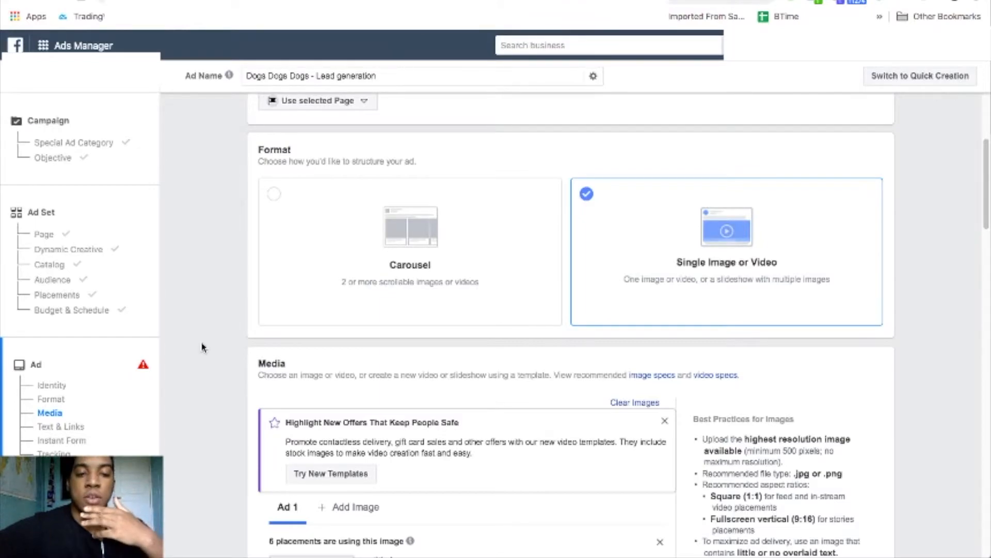
Remove the ad's current puppy image.
scroll(204, 347, down, 4)
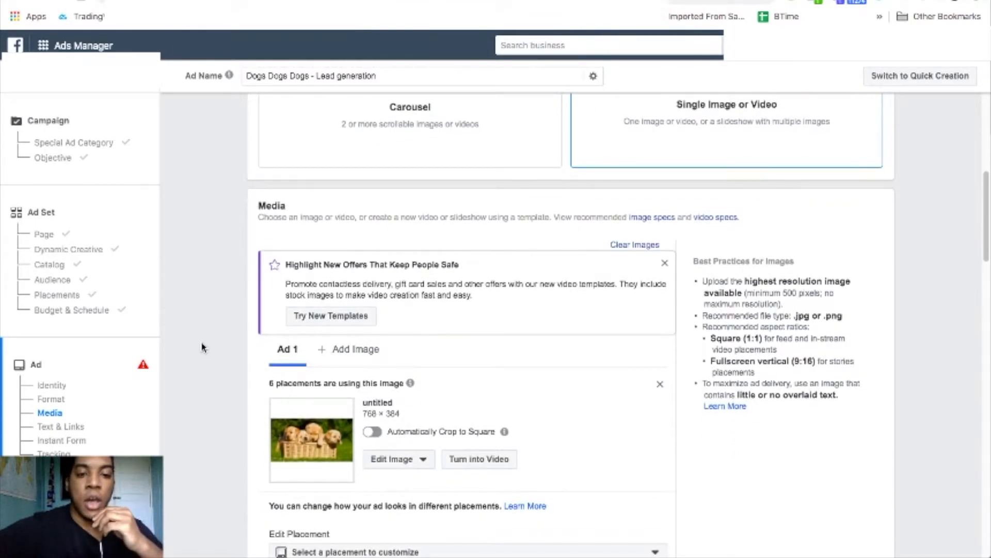
scroll(203, 347, down, 2)
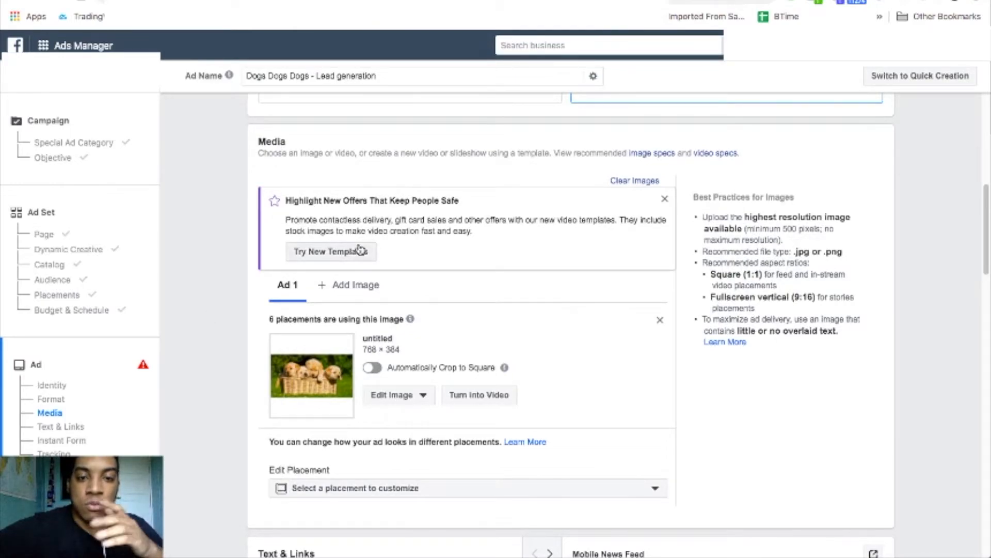
scroll(212, 331, down, 2)
scroll(213, 330, down, 3)
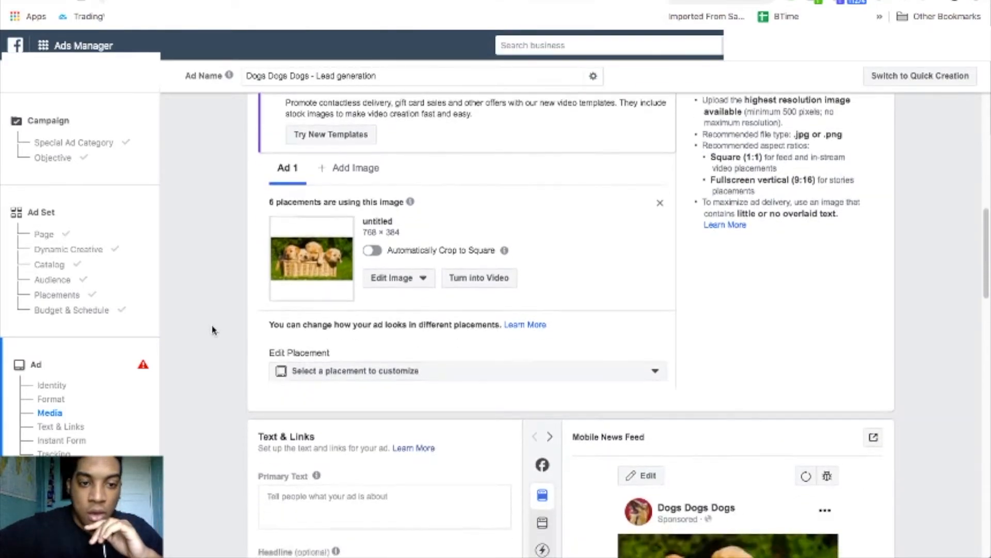
mouse_move(331, 249)
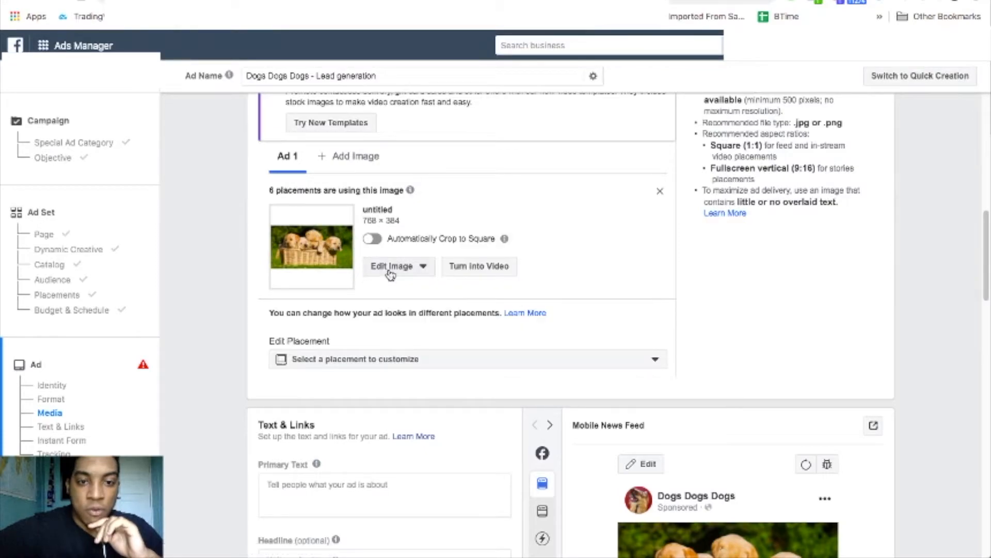
click(660, 193)
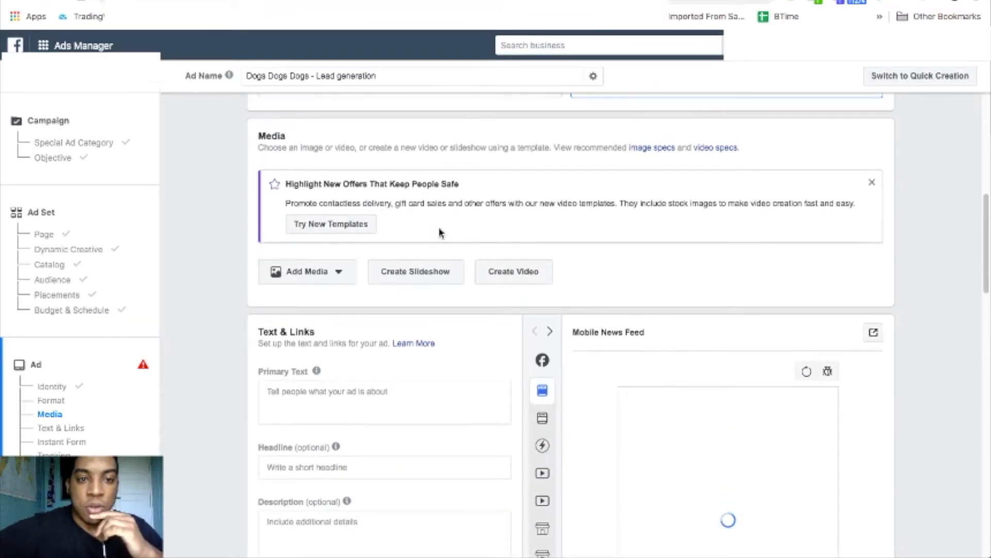
Add the puppies-in-a-basket photo from the account's image library as the ad media.
scroll(372, 268, up, 2)
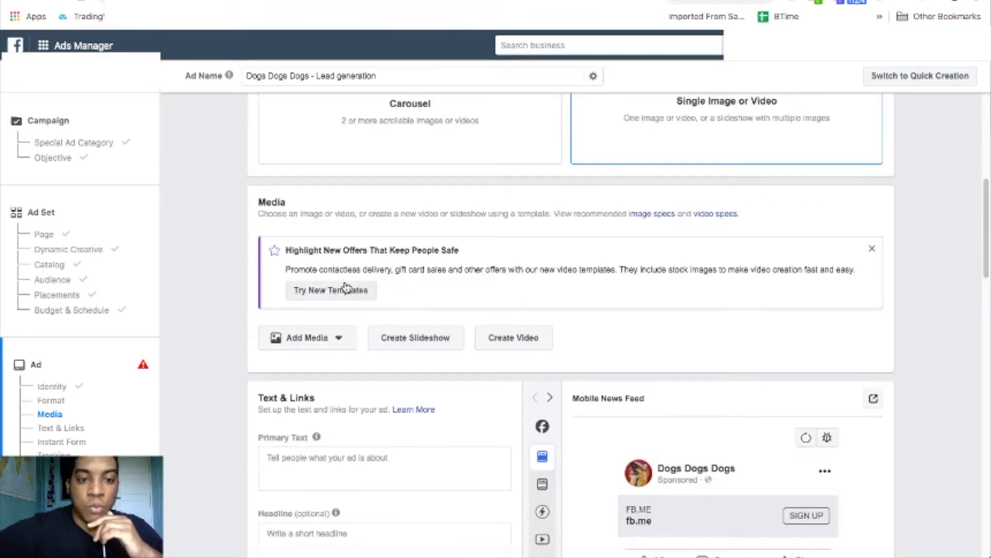
click(339, 344)
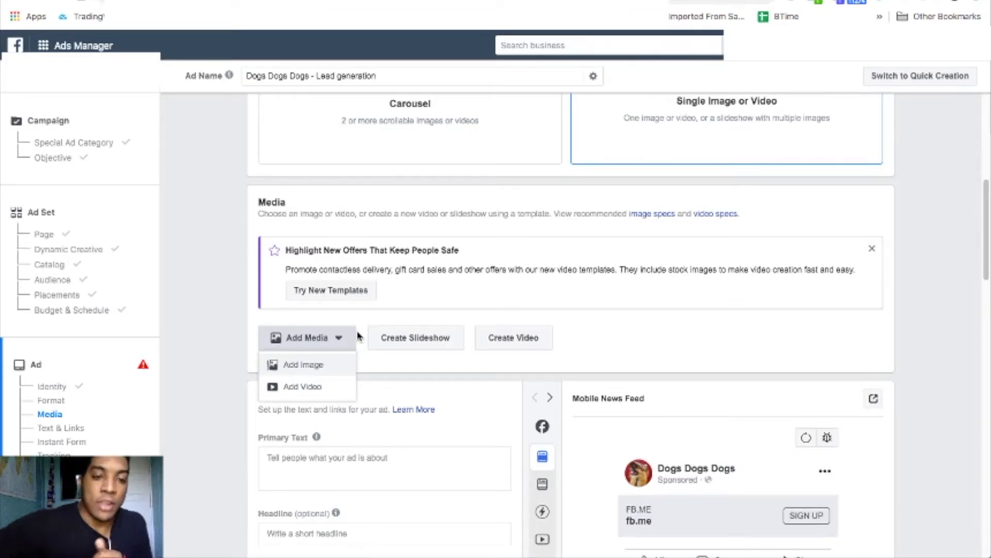
click(323, 367)
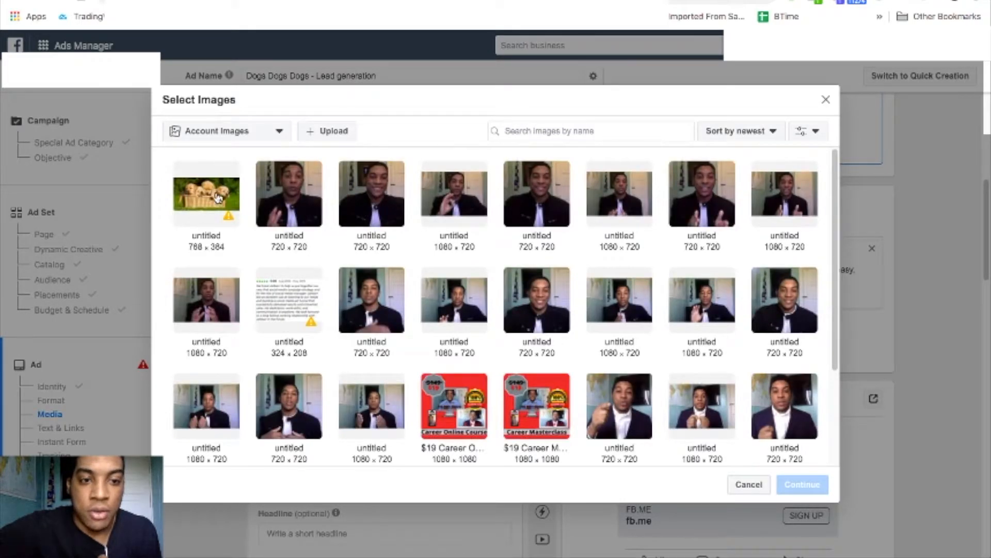
click(217, 198)
click(803, 483)
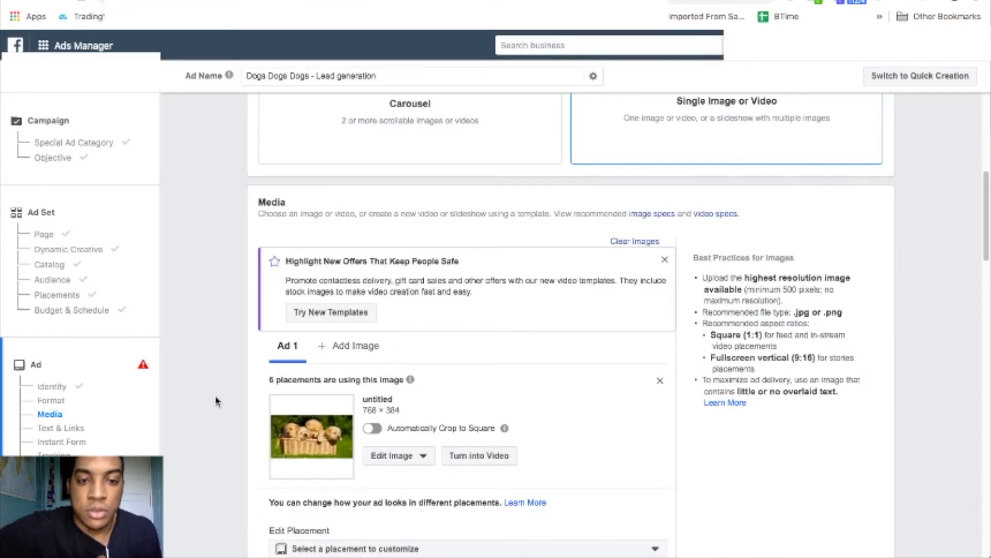
scroll(237, 385, down, 8)
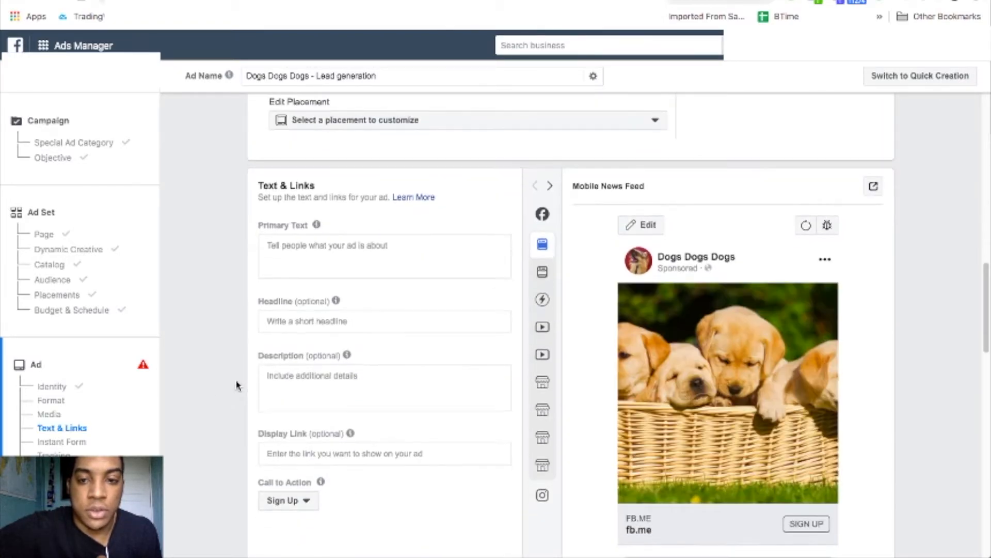
Enter the headline 'Free E-Book' and primary text 'Hey looking for a good read?'.
scroll(238, 386, down, 2)
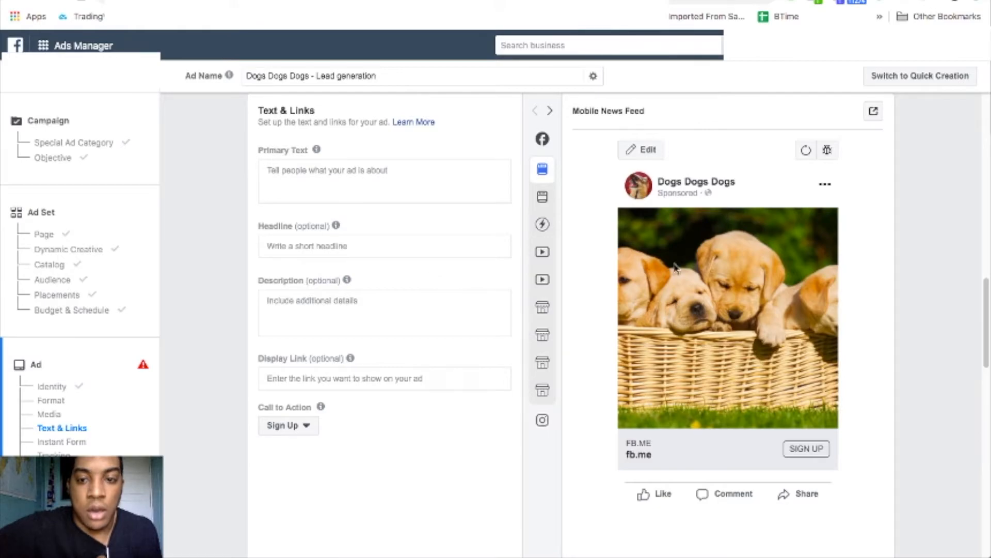
click(343, 247)
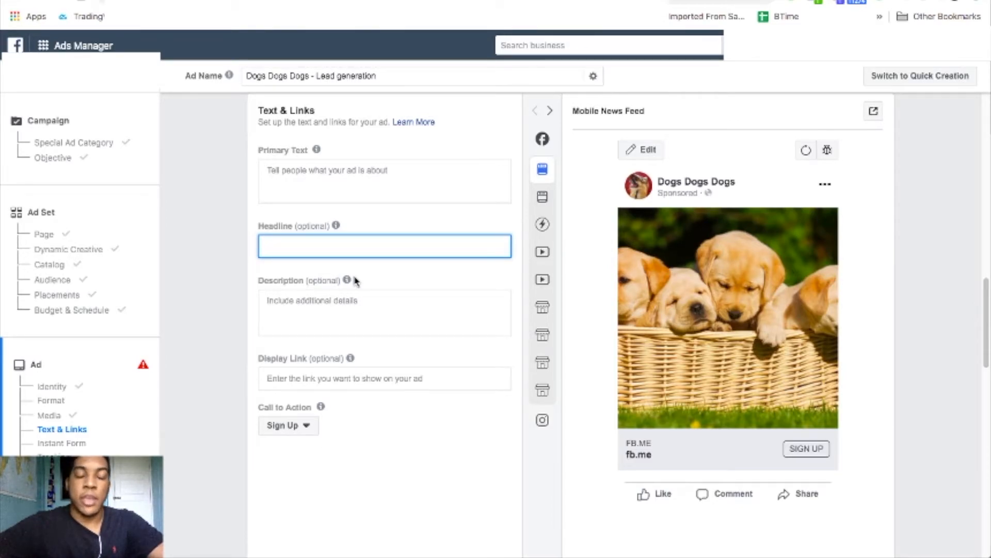
text(F)
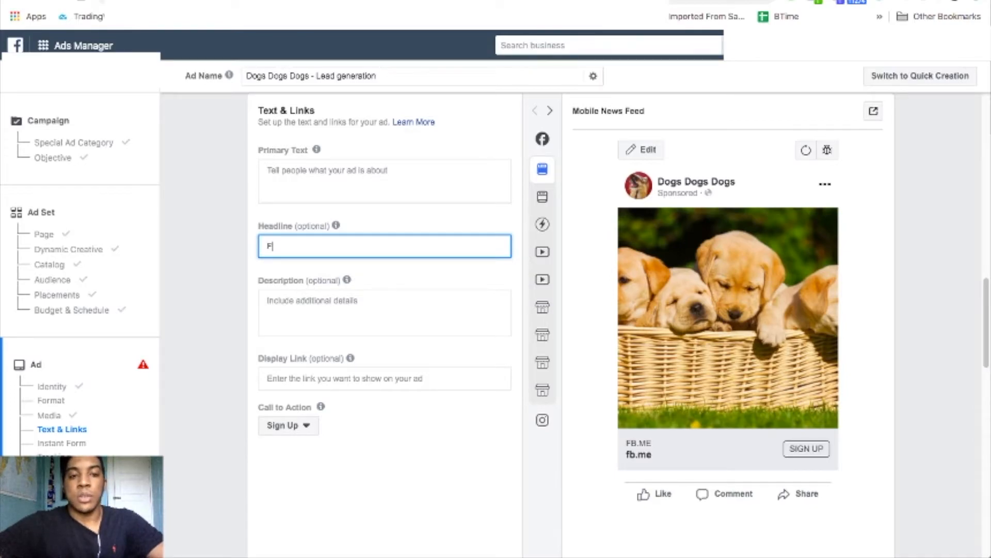
text(ree )
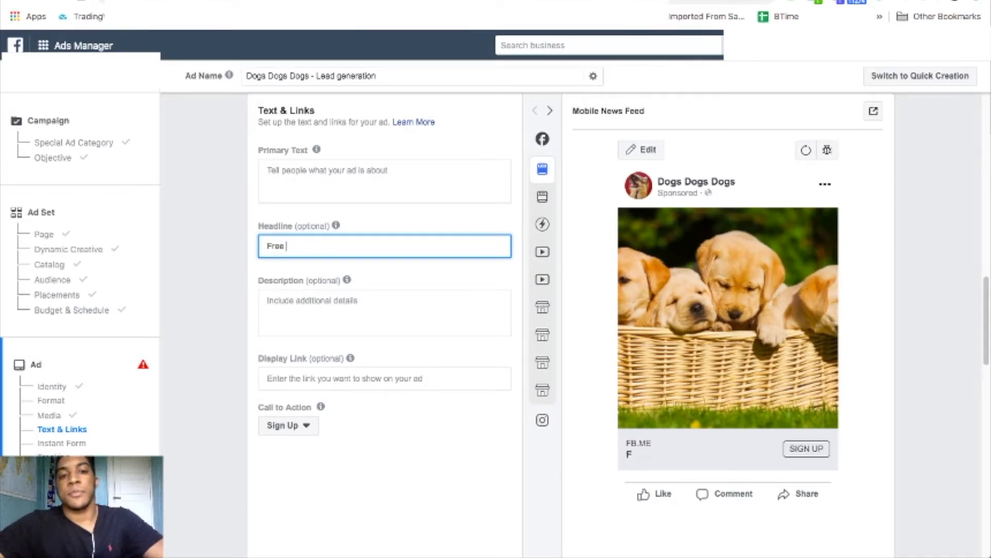
text(T)
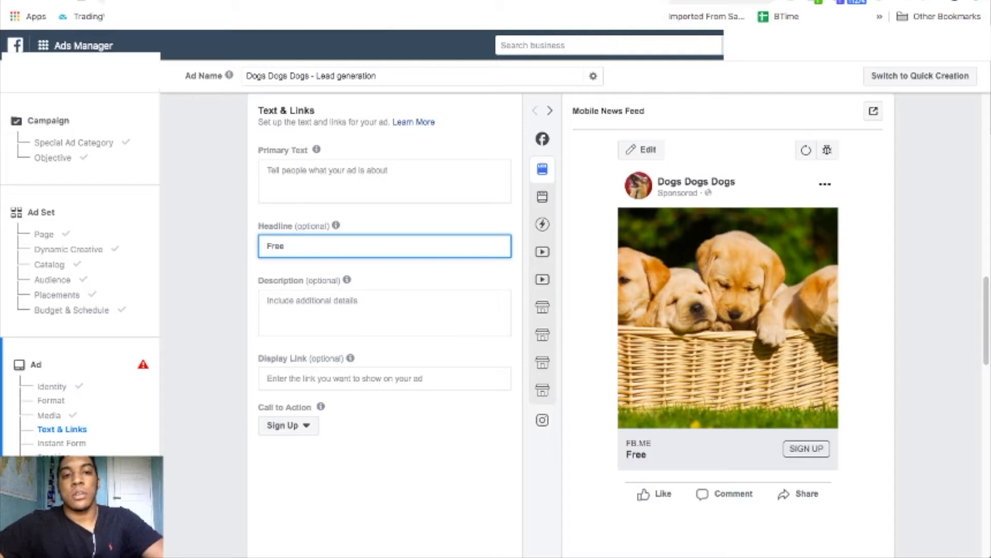
text(-Book)
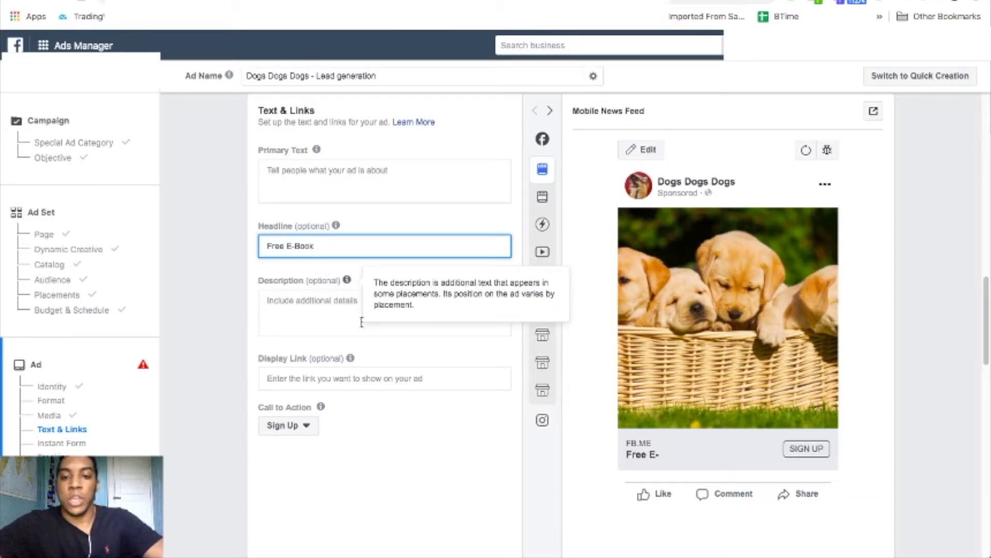
click(357, 177)
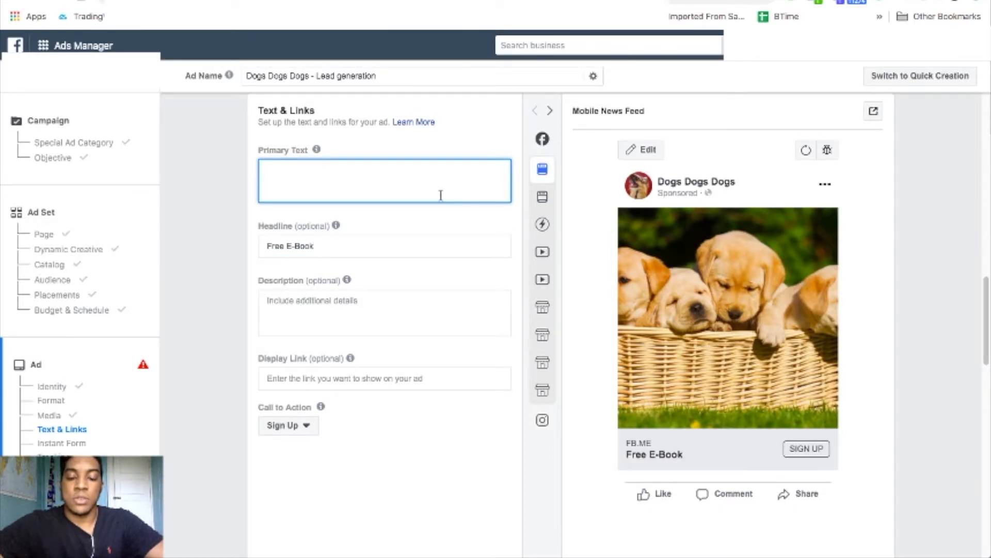
text(He)
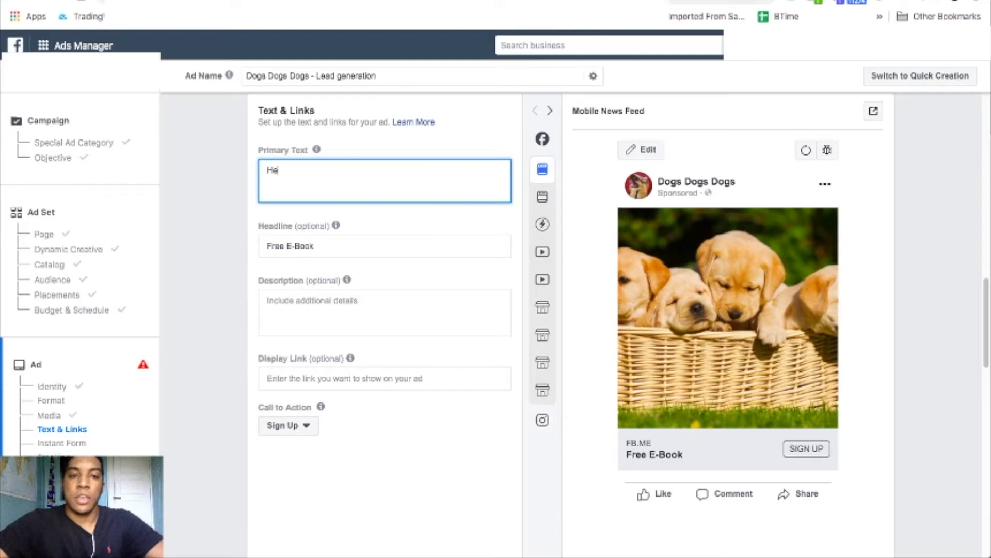
text(y looking for a goo)
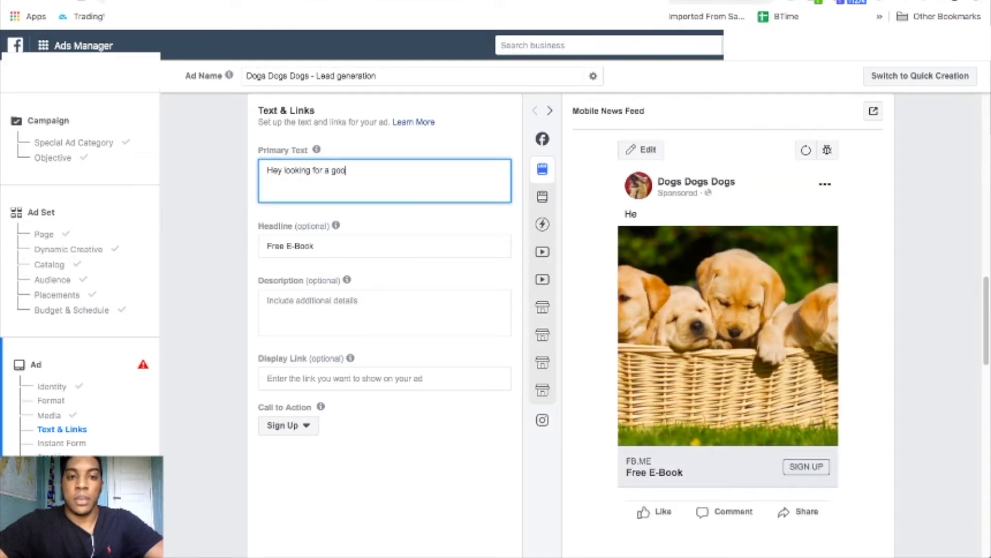
text(d read)
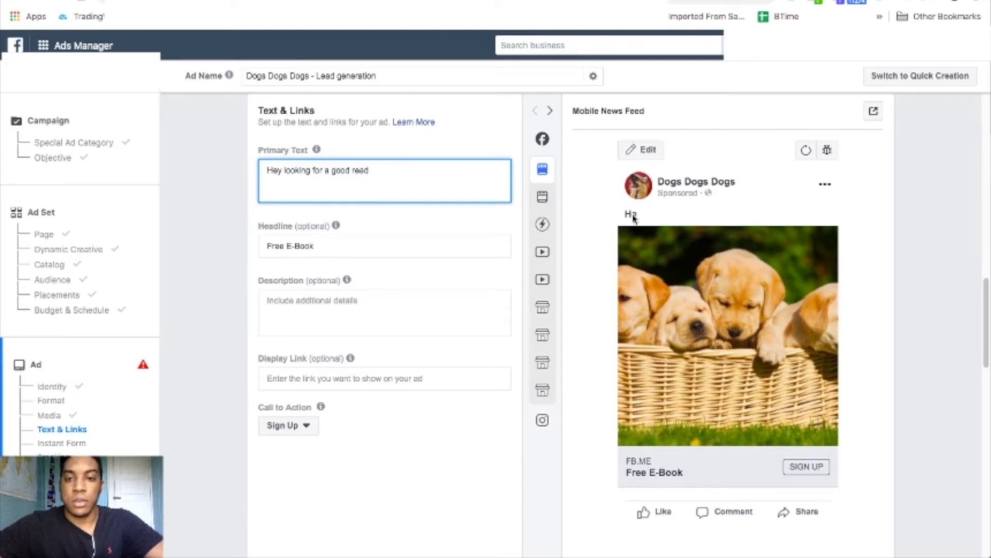
mouse_move(545, 192)
text(?)
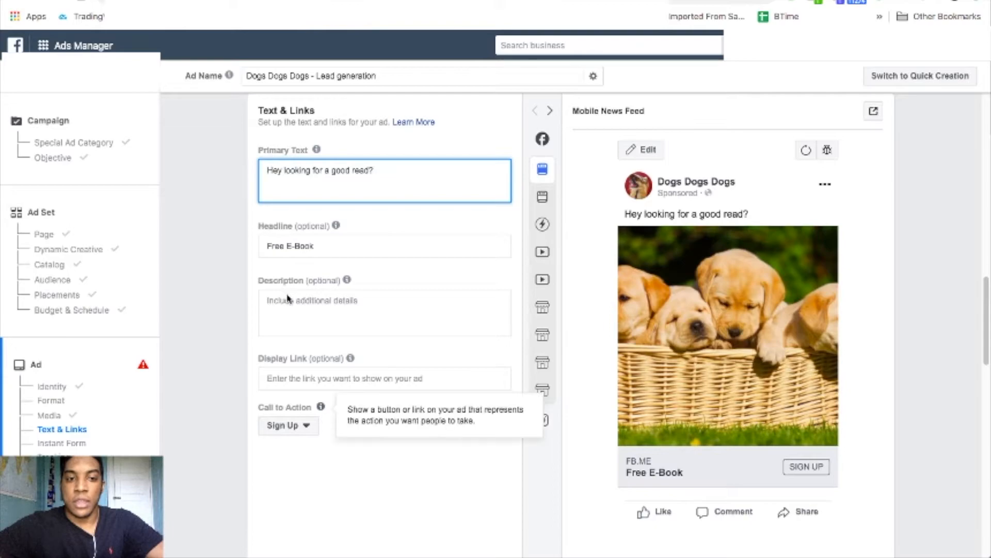
Enter the description 'Click Sign Up'.
click(306, 306)
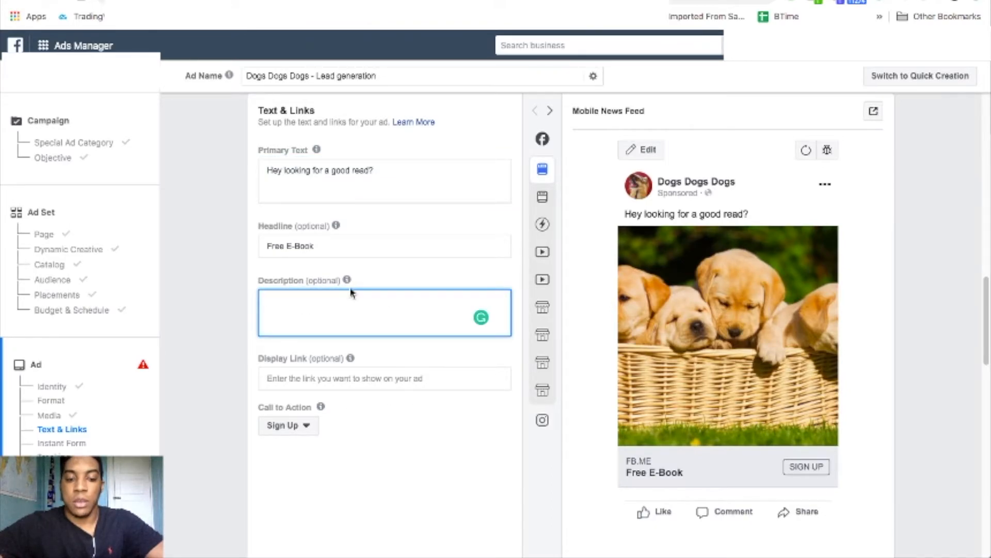
text(Click Sign u)
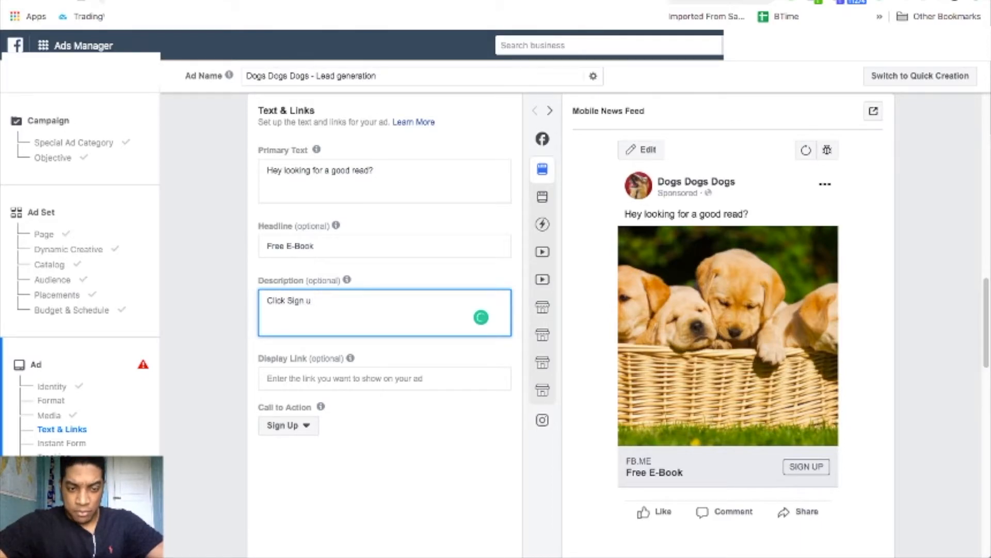
text(pUp)
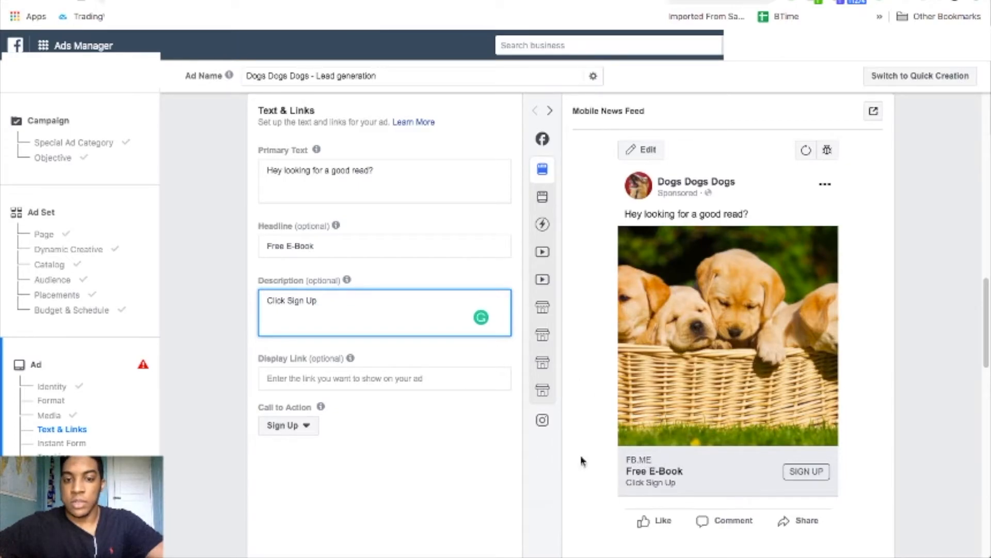
click(398, 381)
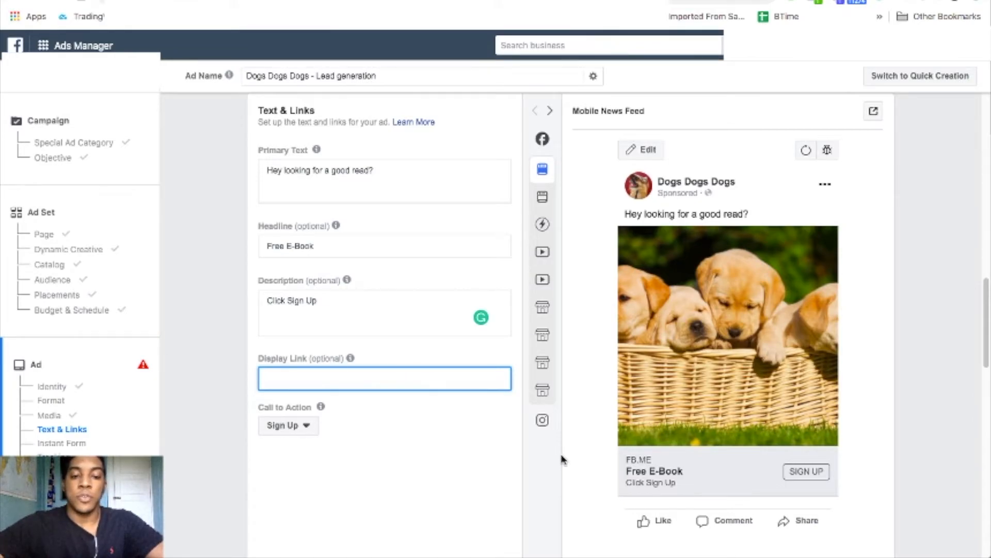
Clear the google.com display link so the field is left empty.
text(goog)
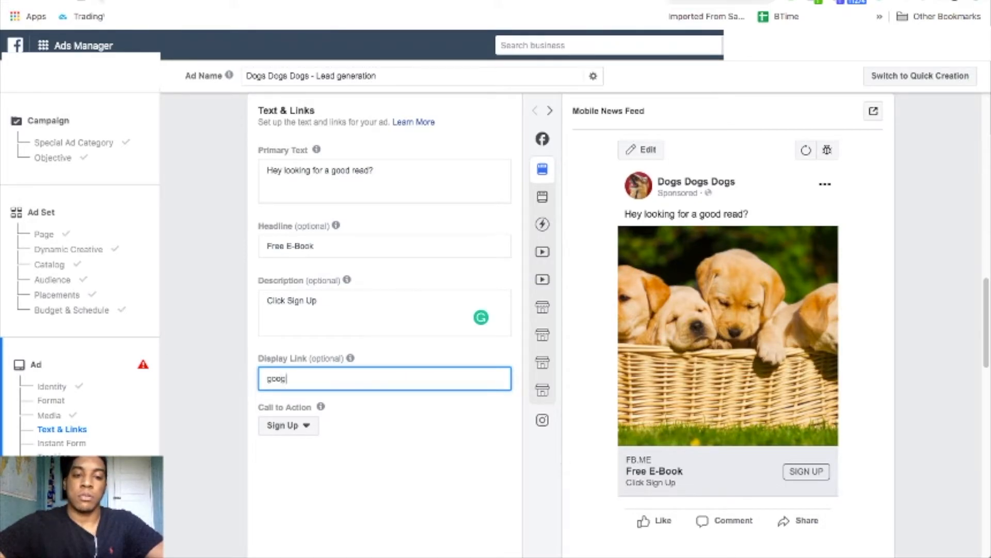
text(le .com)
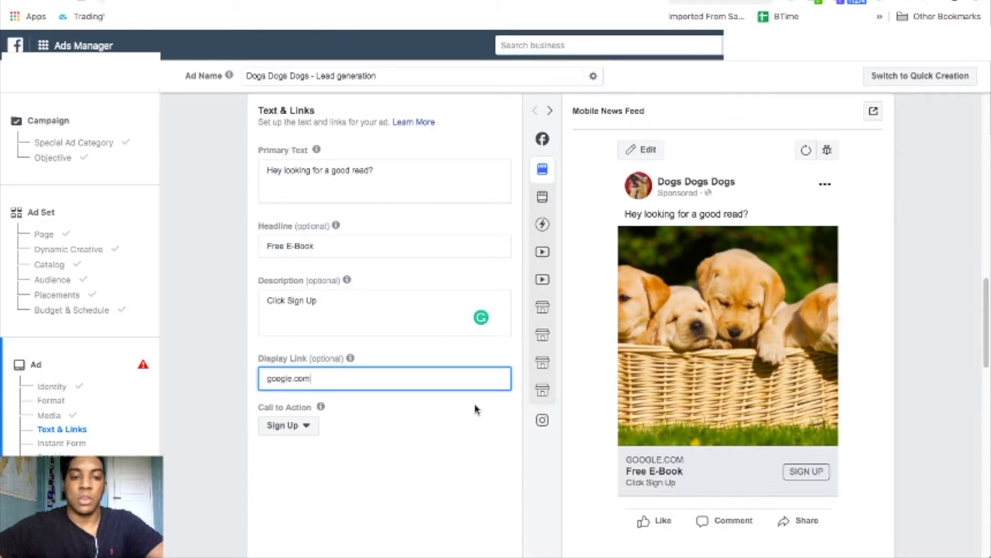
click(405, 443)
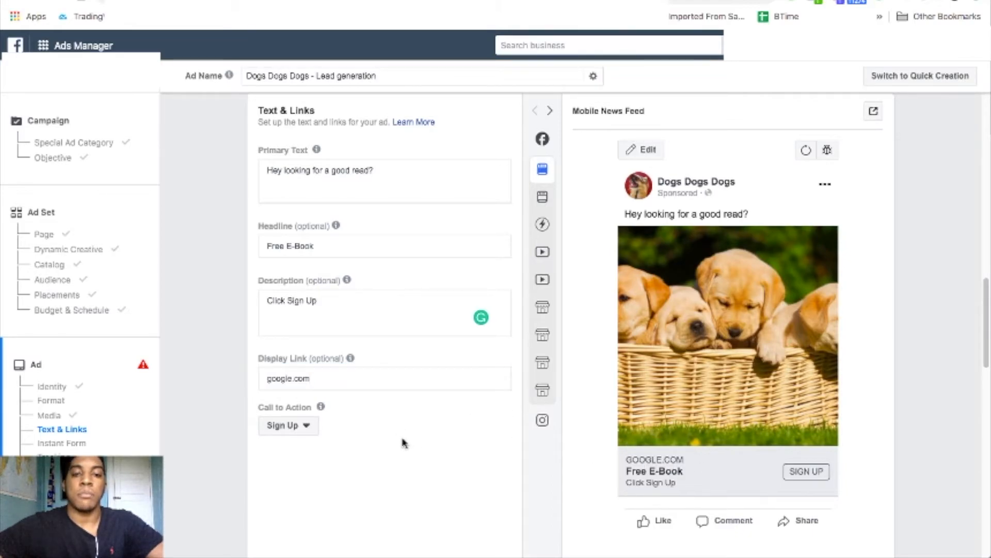
drag(333, 380, 175, 374)
key(BackSpace)
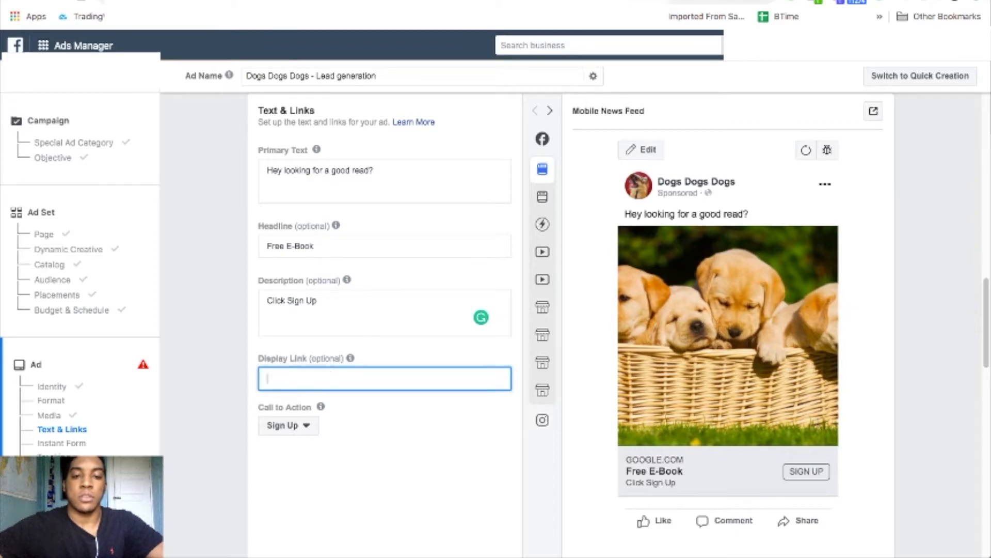
click(236, 396)
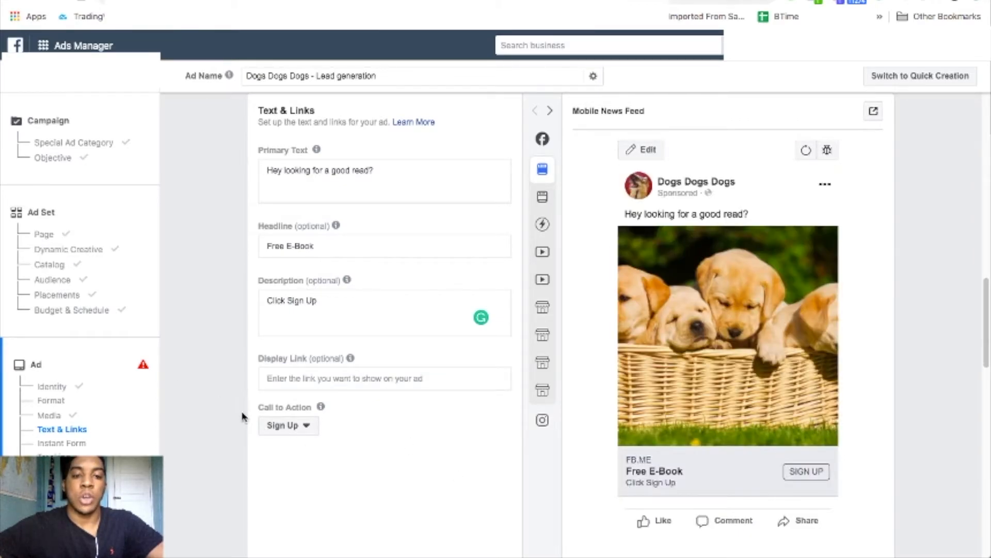
Set the ad's call to action to Download and start a new instant form.
scroll(242, 416, down, 5)
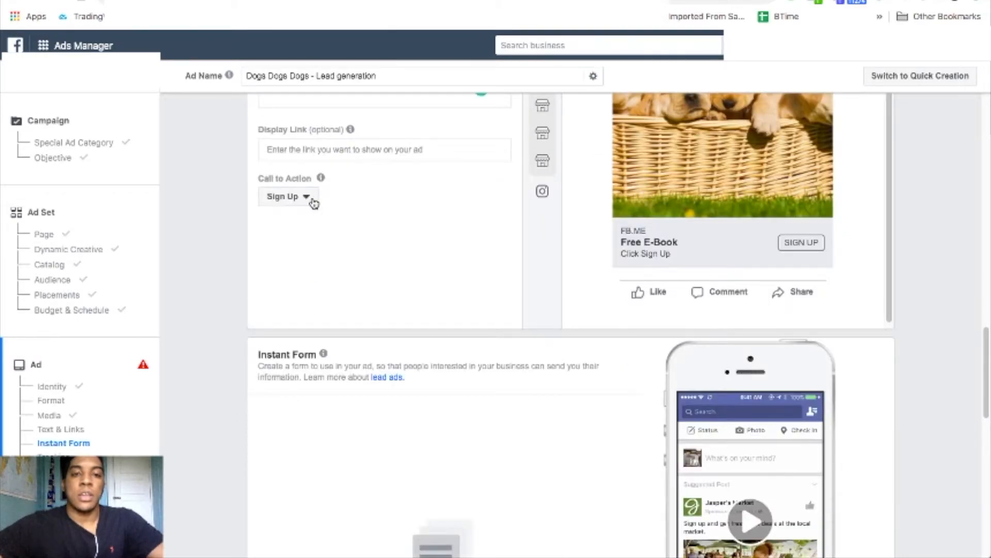
click(313, 202)
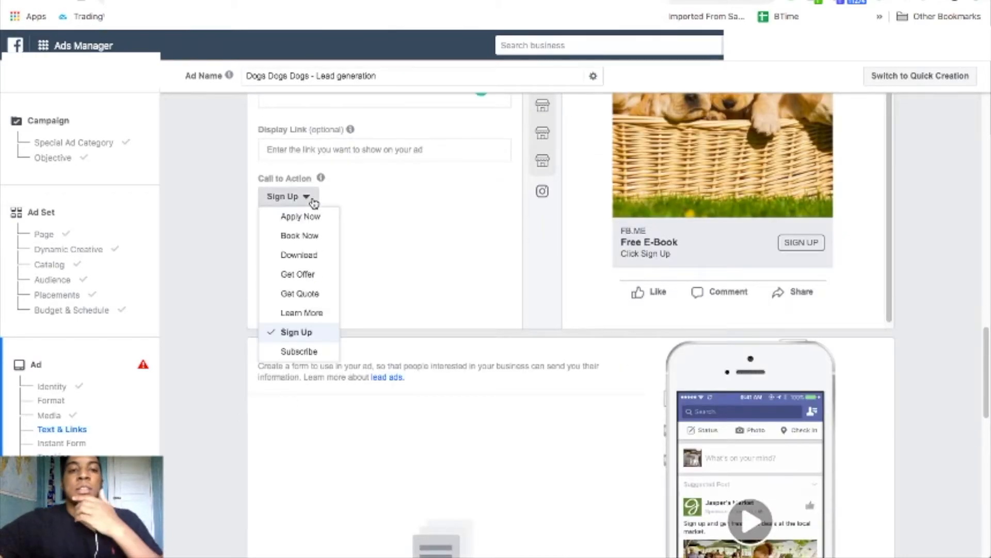
click(304, 260)
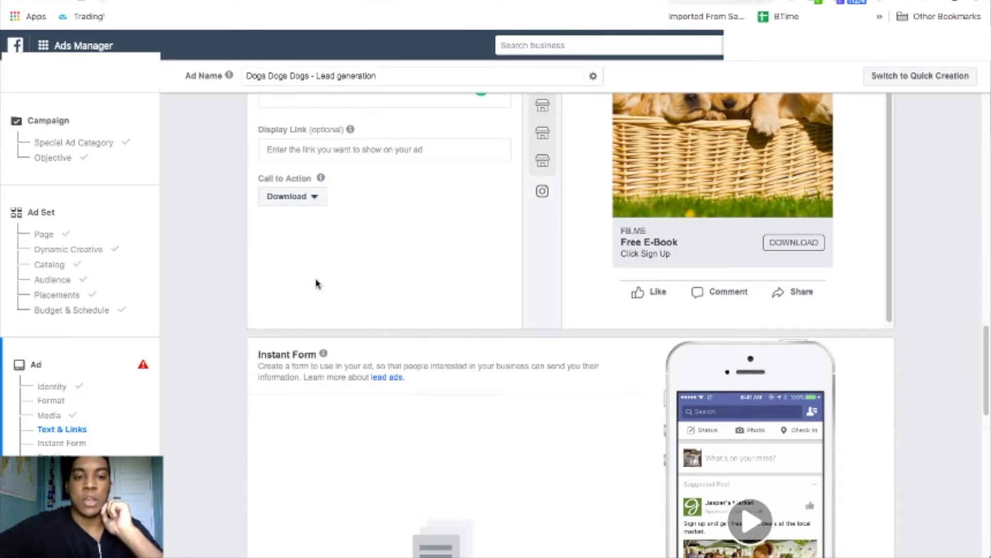
scroll(222, 332, down, 5)
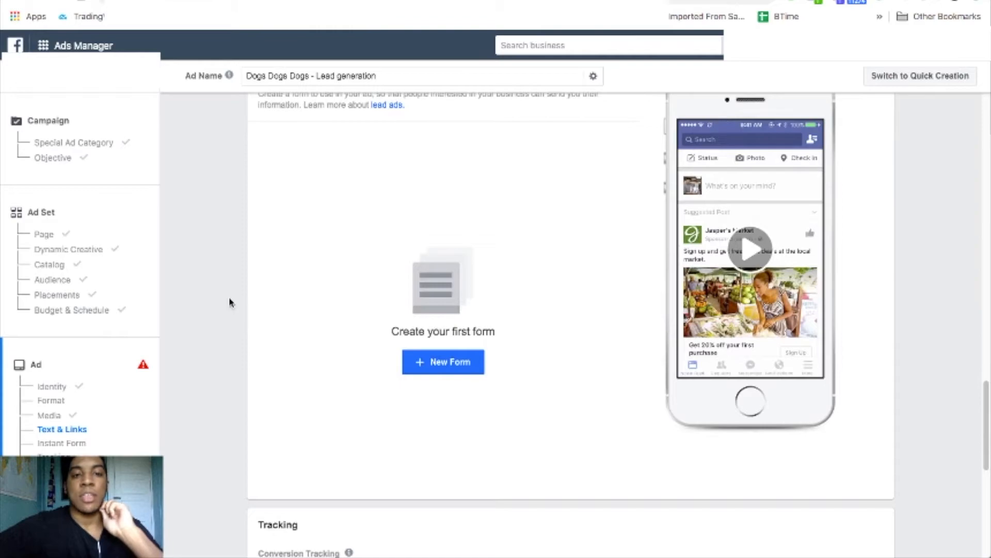
scroll(230, 303, up, 2)
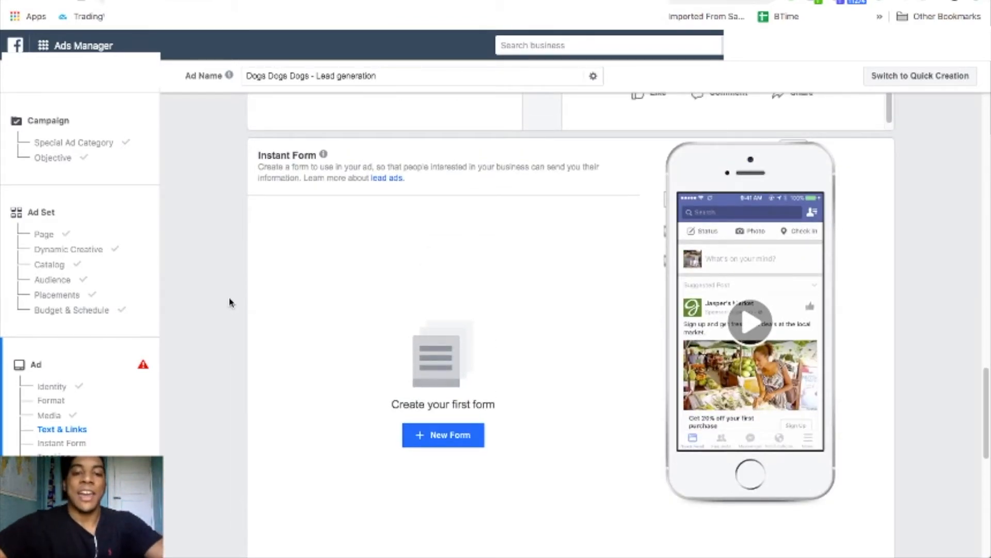
click(445, 435)
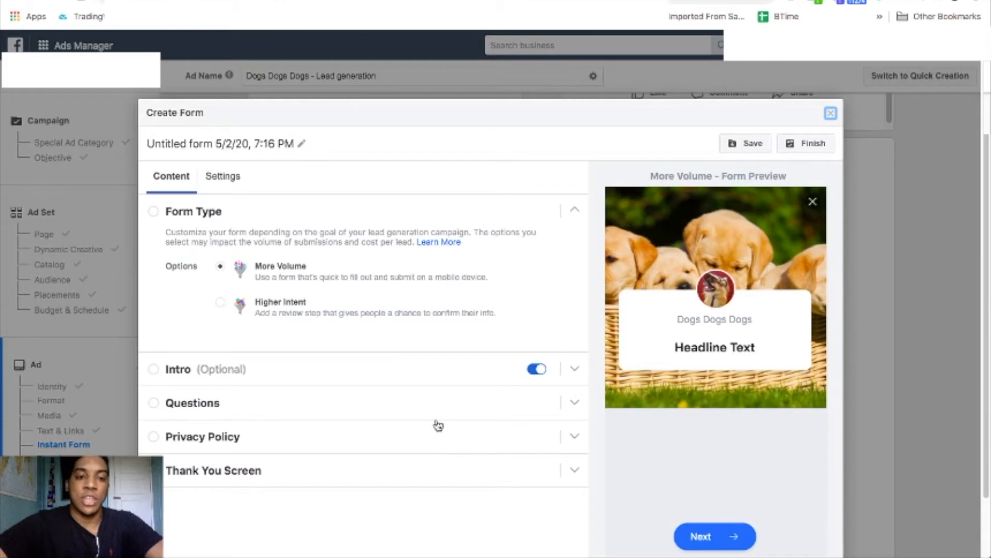
Rename the new instant form to 'Lead Form - E-book' and bring up its Settings.
click(302, 144)
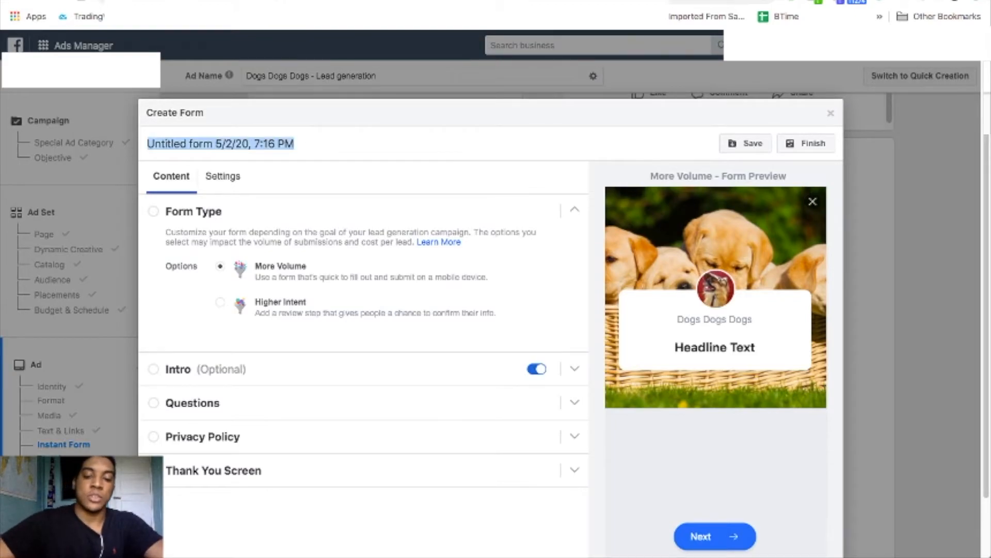
text(Lead Form)
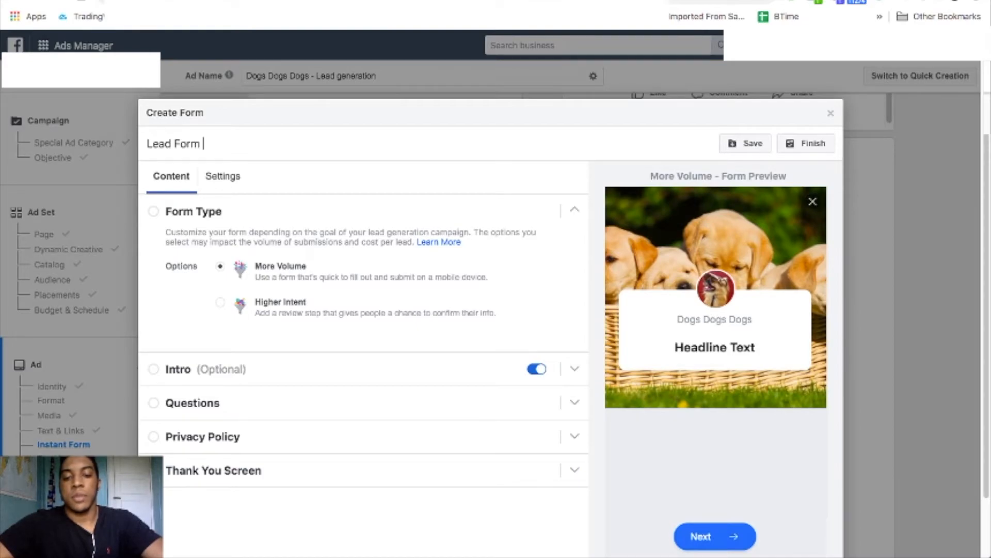
text( - E-book)
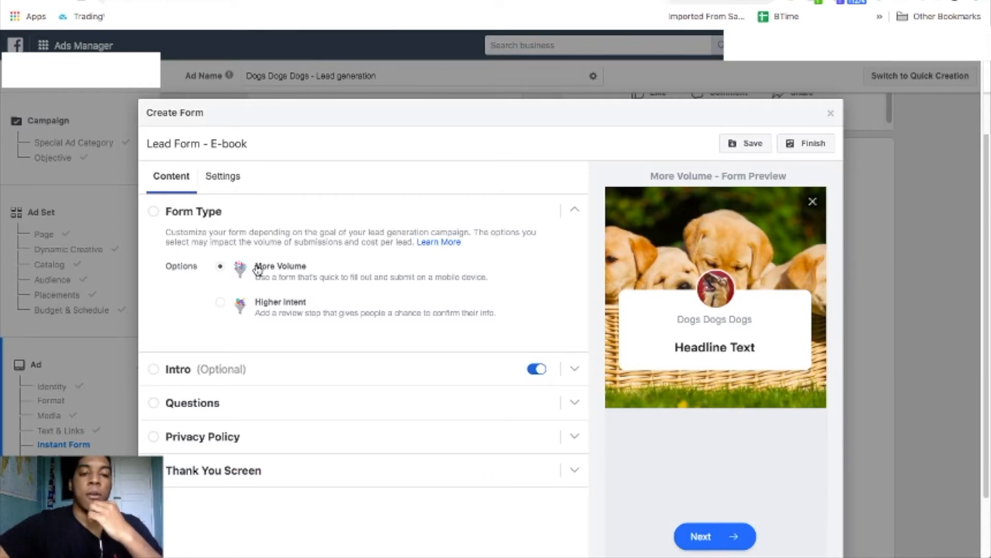
click(231, 185)
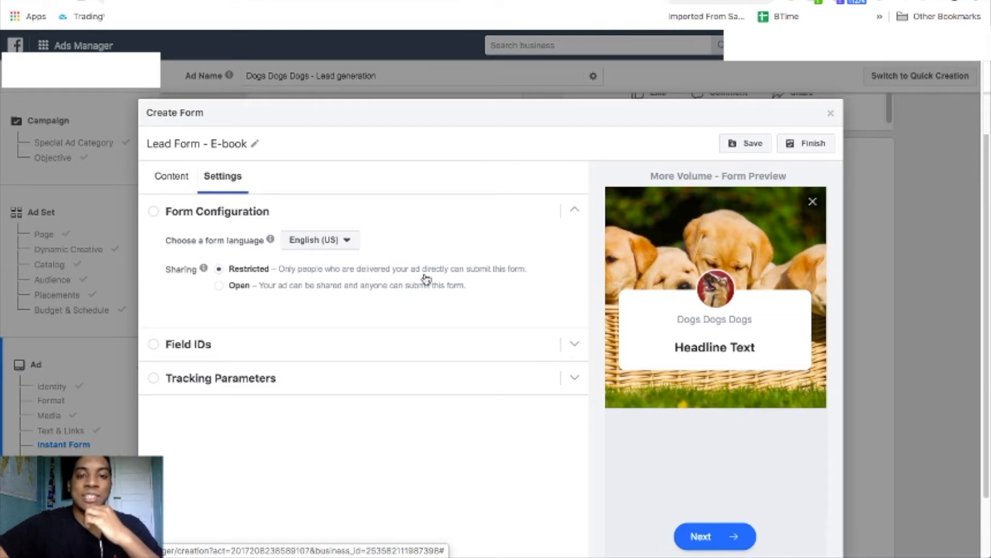
Set form sharing to Open and keep English (US) as the form language.
click(221, 286)
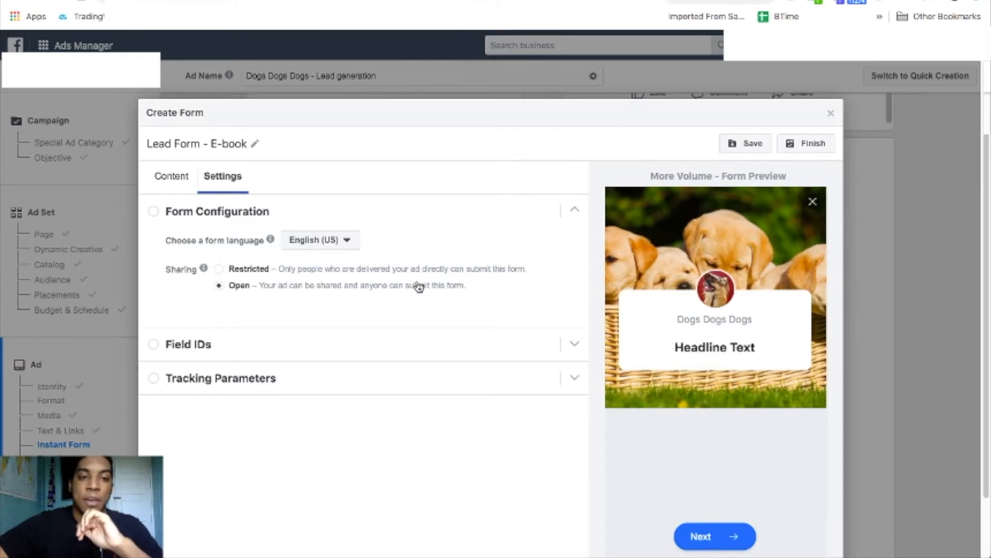
click(348, 241)
click(349, 242)
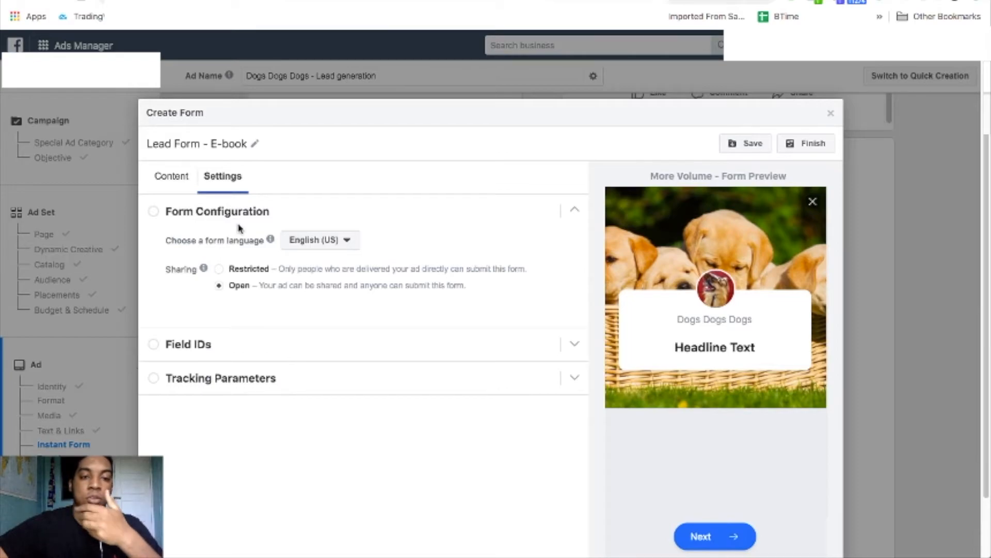
Back in Content, try Higher Intent, then keep More Volume as the form type.
click(178, 184)
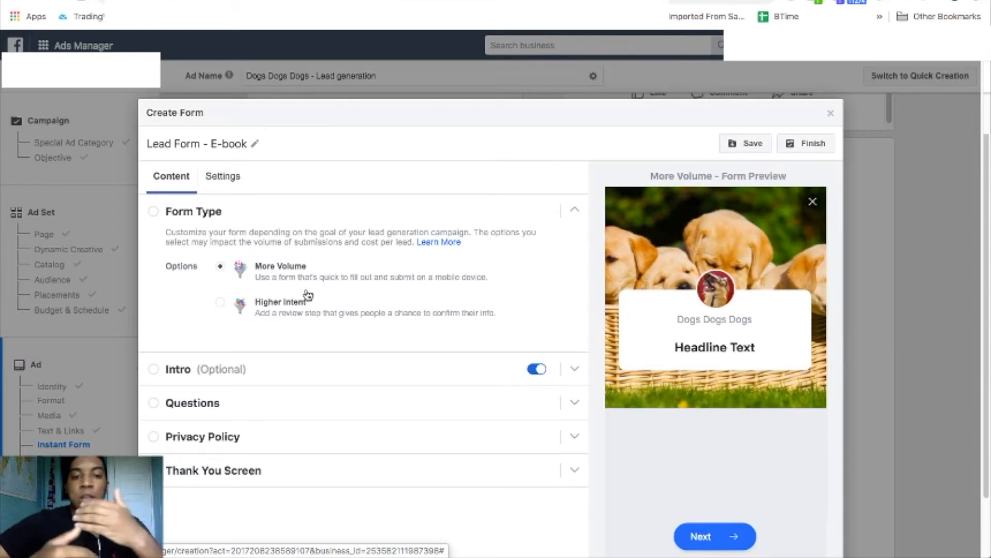
click(220, 302)
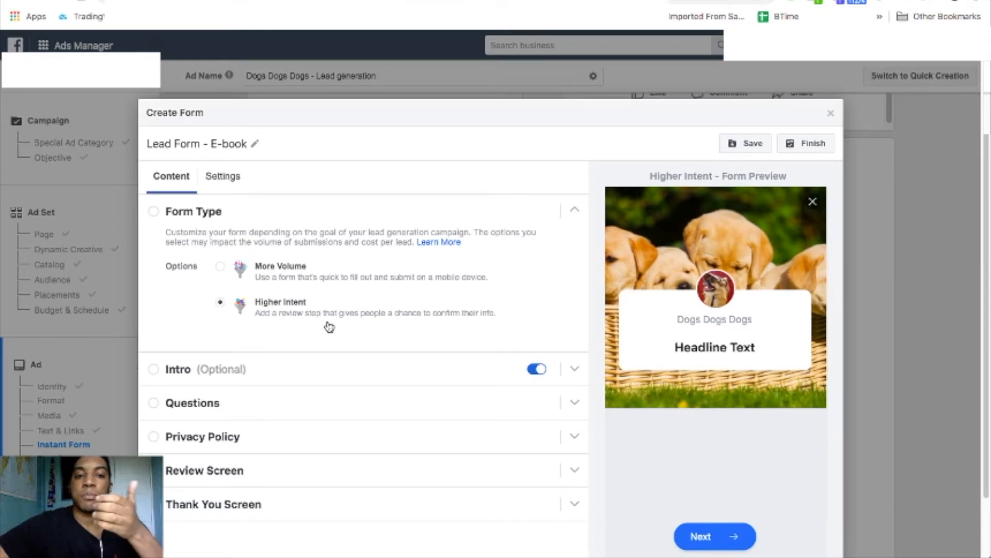
click(221, 267)
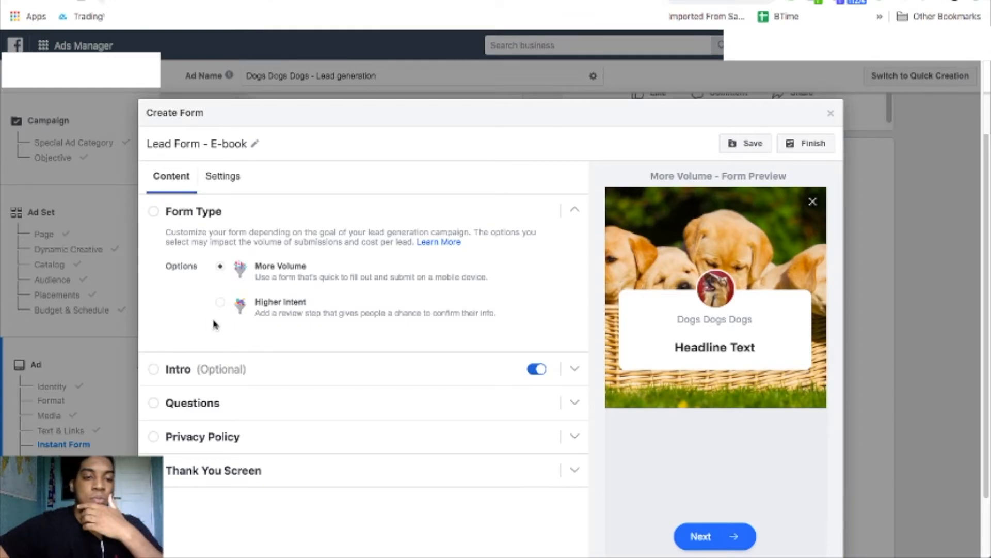
scroll(178, 307, down, 2)
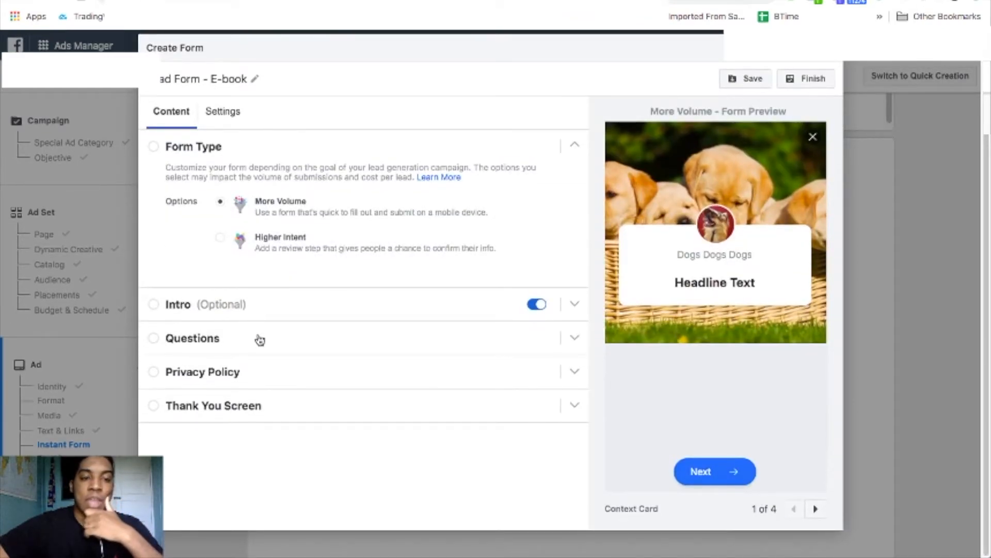
Set the intro headline to 'Please Enter Your Info Below'.
click(257, 312)
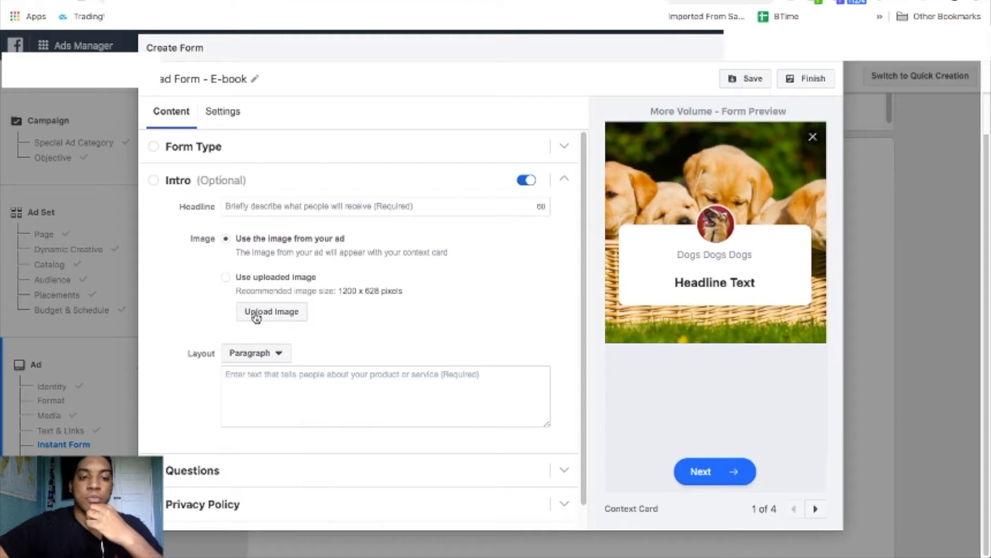
click(386, 206)
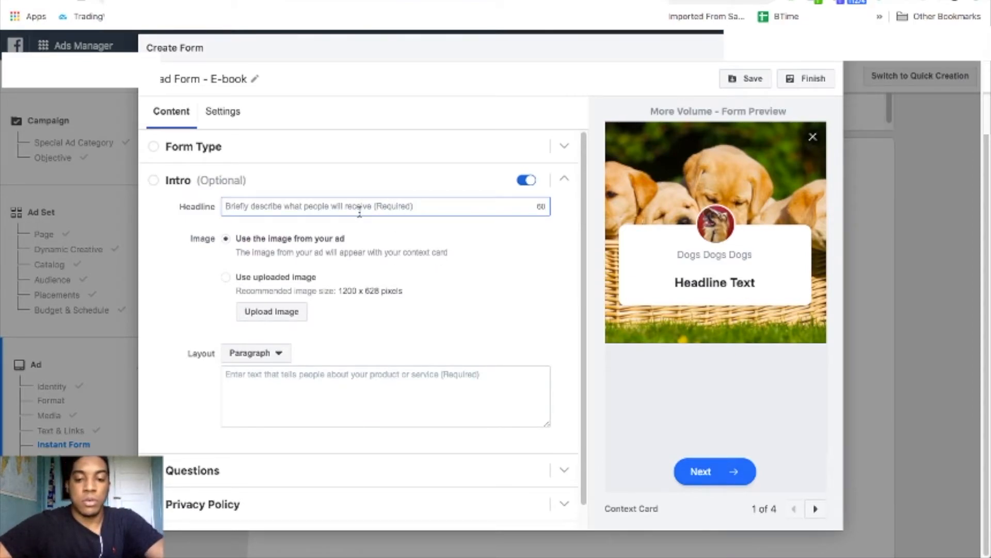
text(Plead)
key(BackSpace)
text(se E)
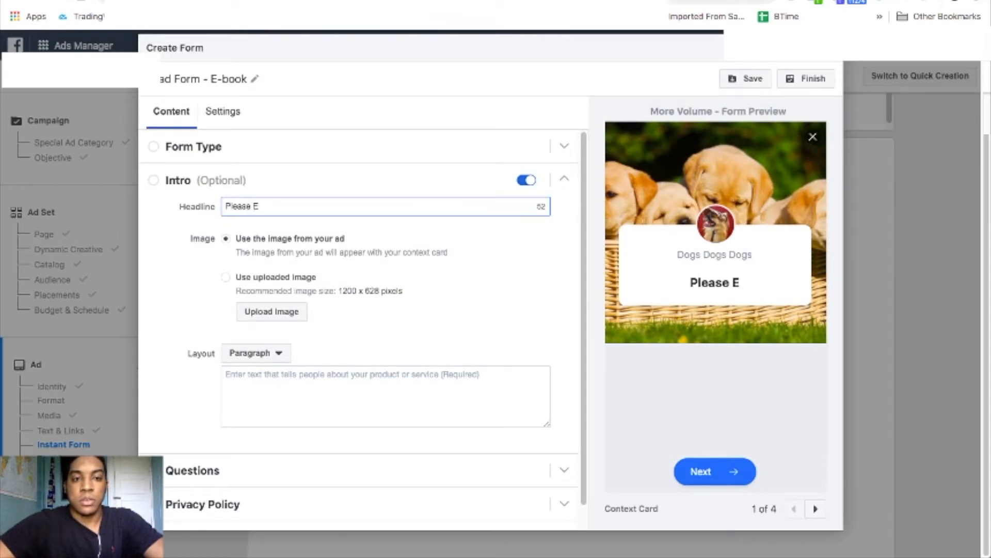
text(nter Your )
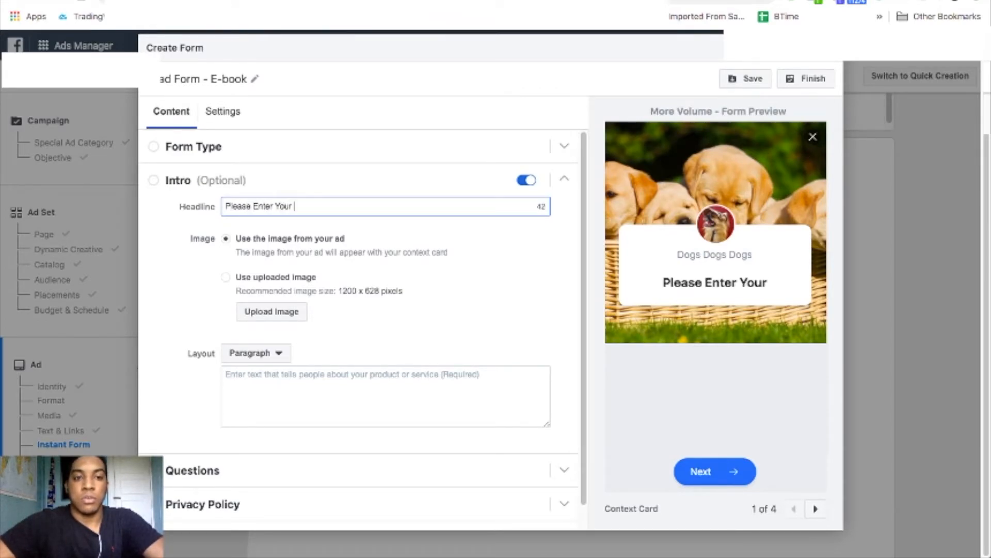
text(Info B)
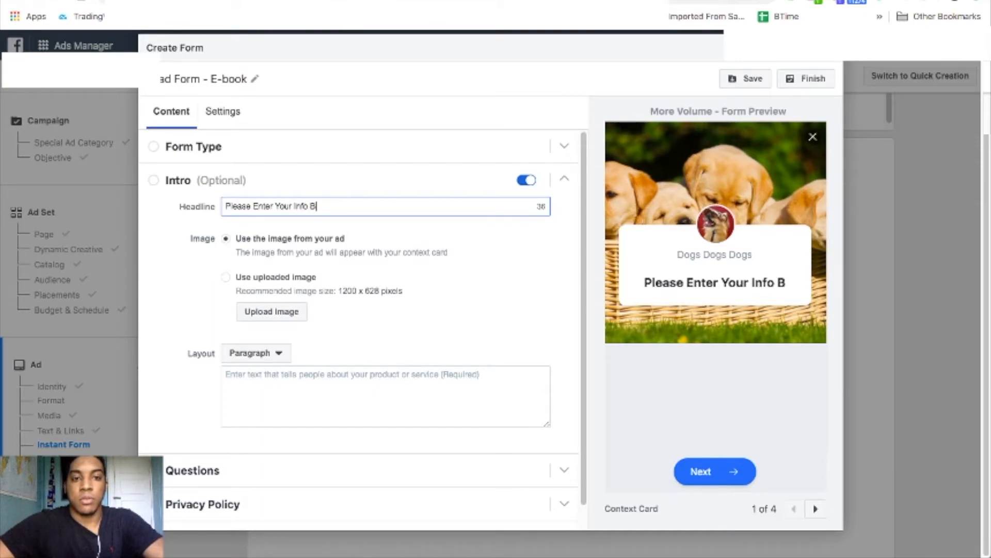
text(elow)
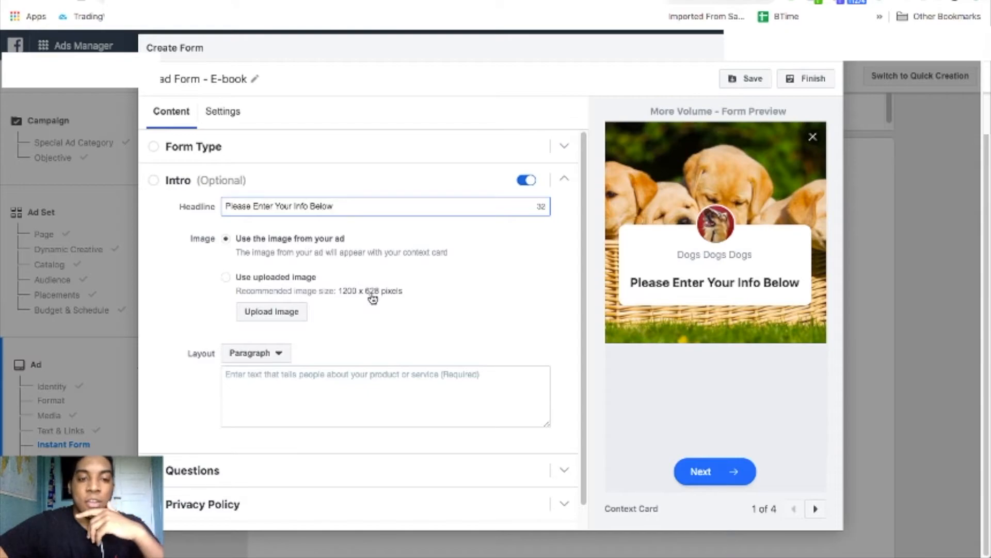
Write the intro paragraph saying the e-book will be sent once you submit your info.
scroll(373, 298, down, 1)
click(331, 355)
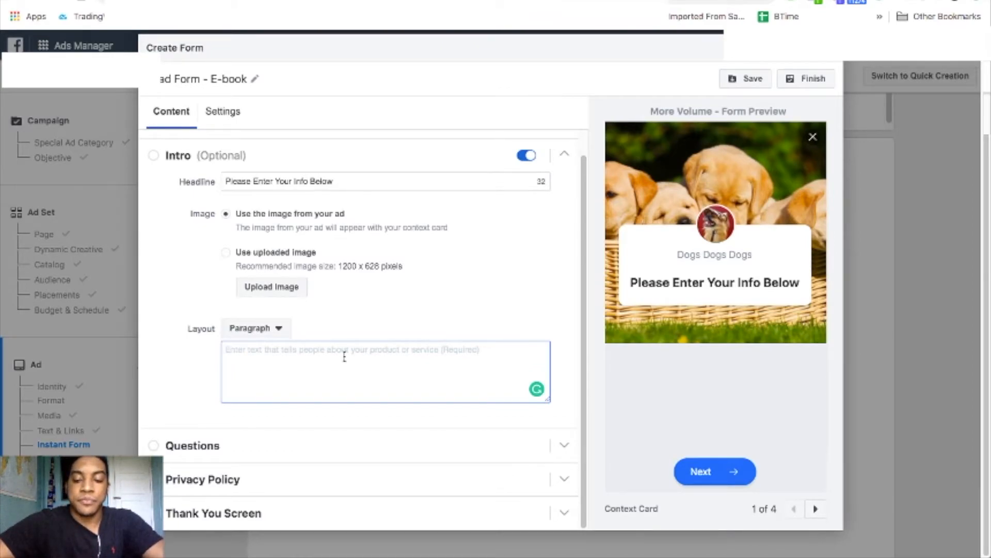
text(Once Y)
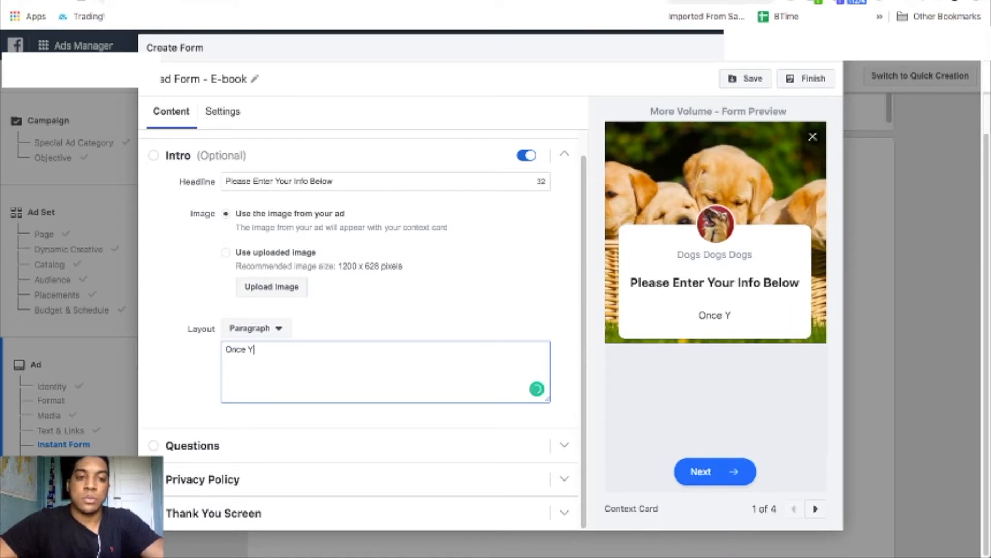
key(BackSpace)
text(y)
key(BackSpace)
text(you su)
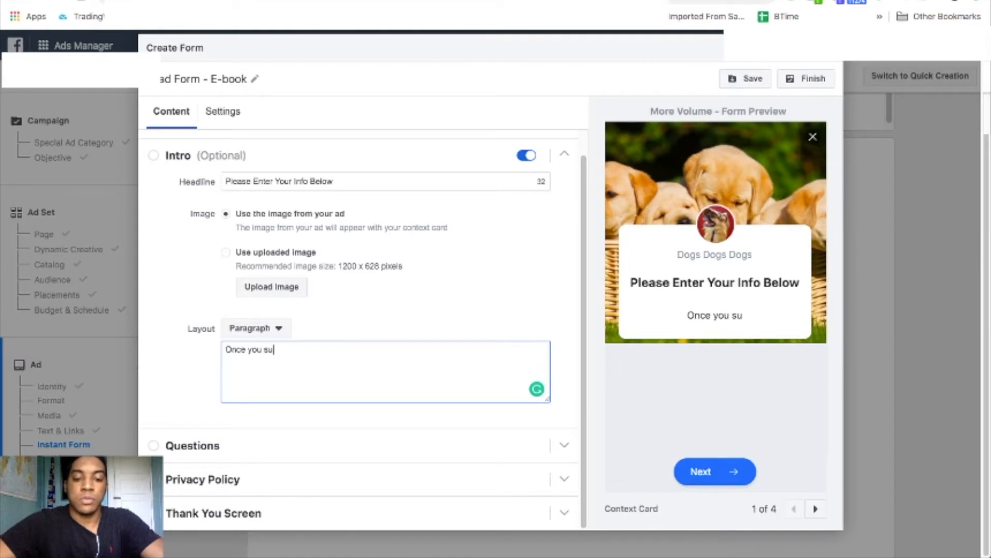
text(bmit y)
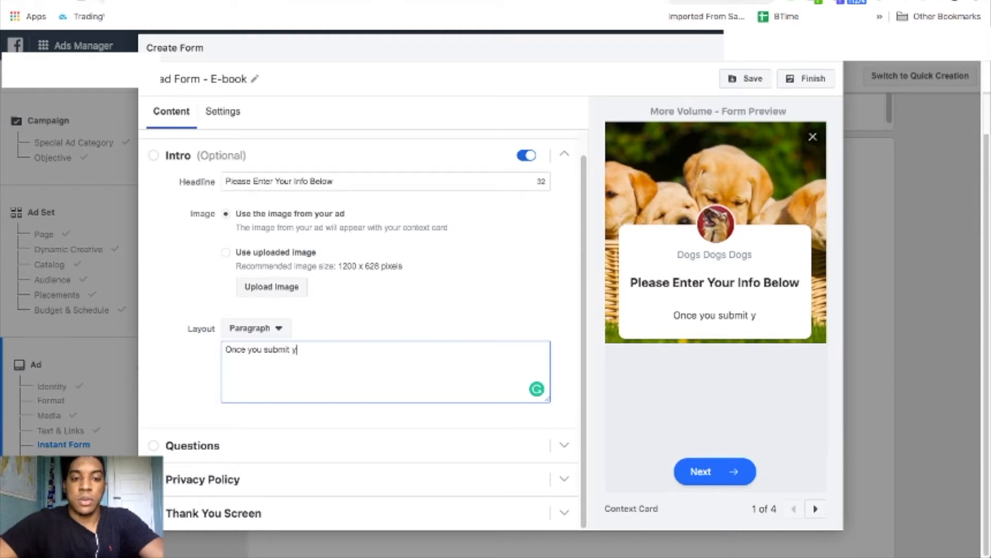
text(our info an )
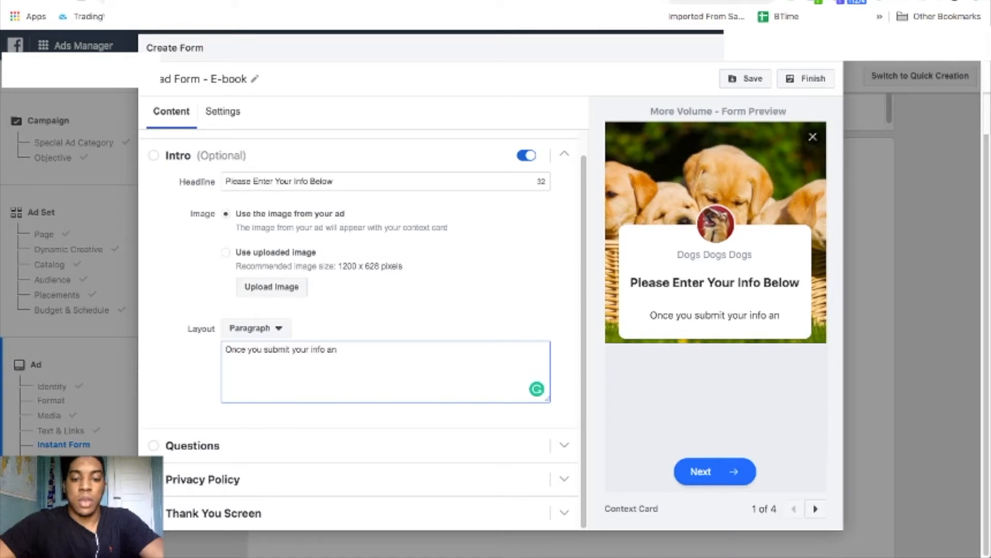
text(ema)
key(BackSpace)
key(BackSpace)
key(BackSpace)
key(BackSpace)
key(BackSpace)
key(BackSpace)
text(the)
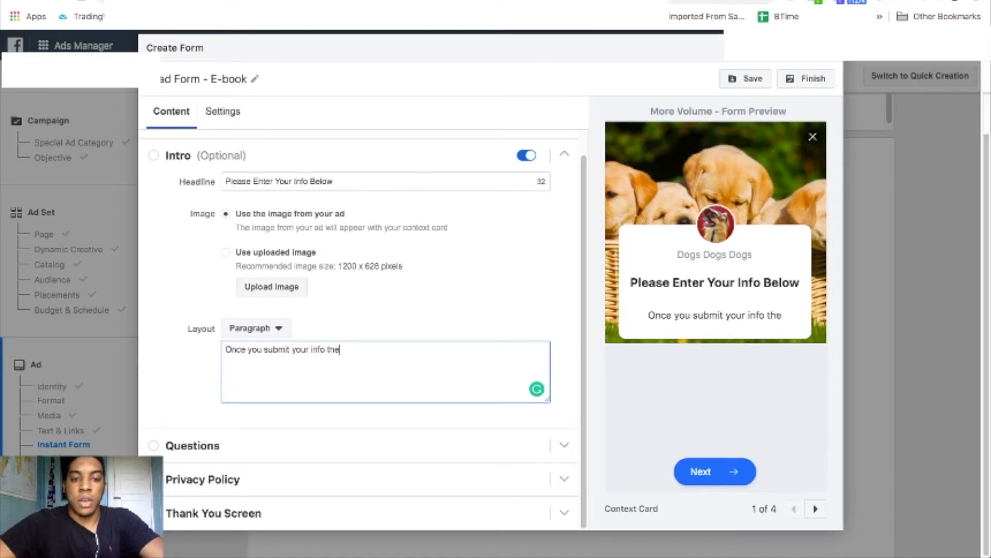
text( e-book will be sent to you!)
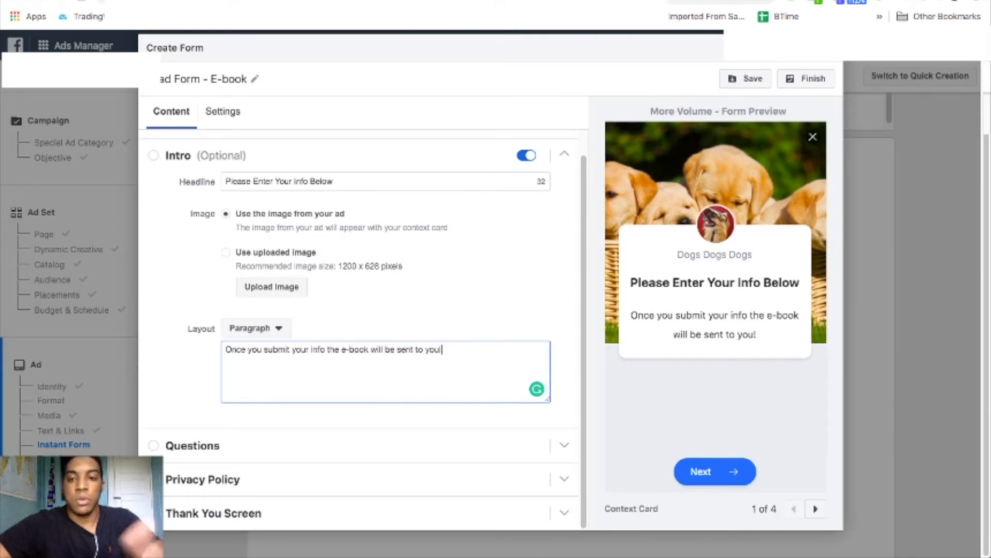
click(314, 442)
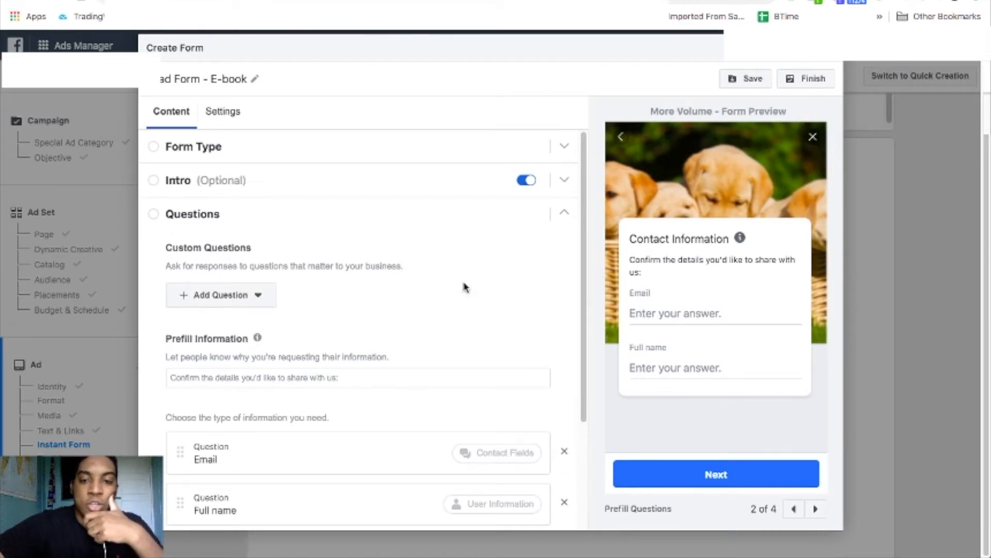
Add Phone number and Work email as prefill contact fields on the form.
scroll(525, 311, down, 3)
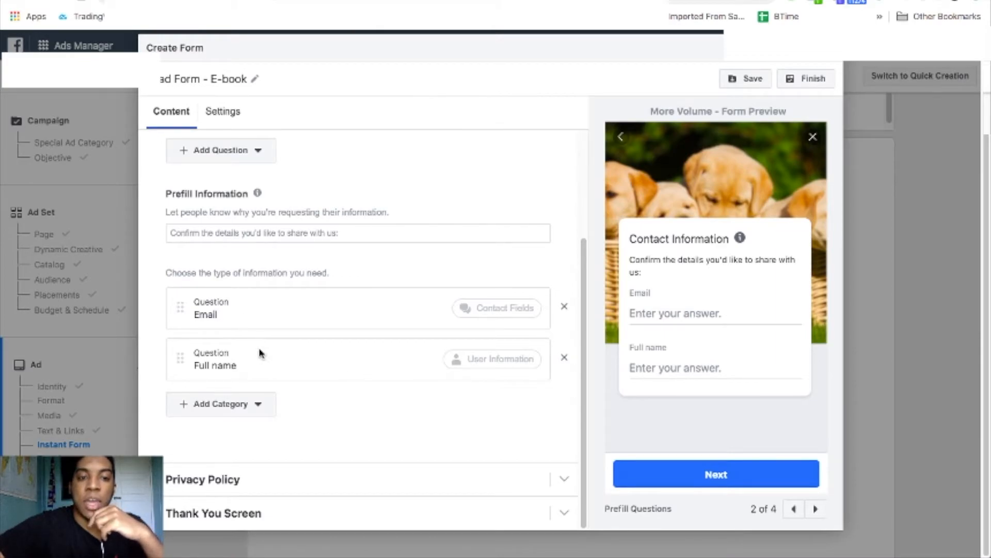
click(258, 406)
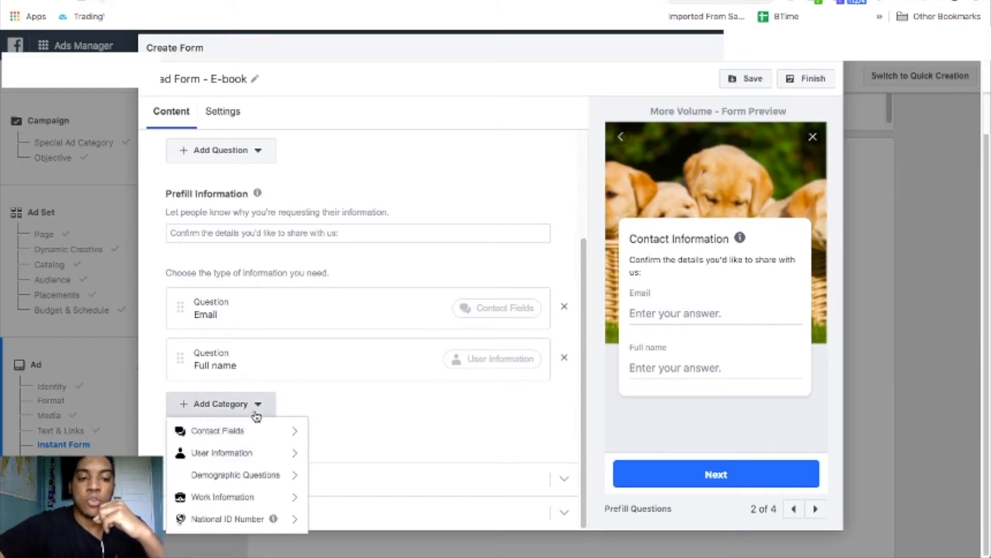
mouse_move(261, 437)
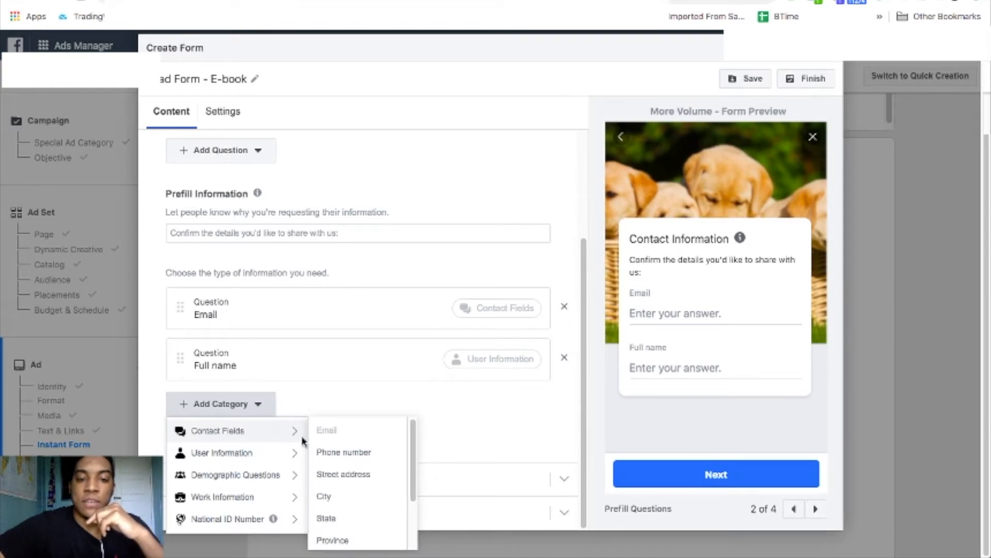
click(342, 454)
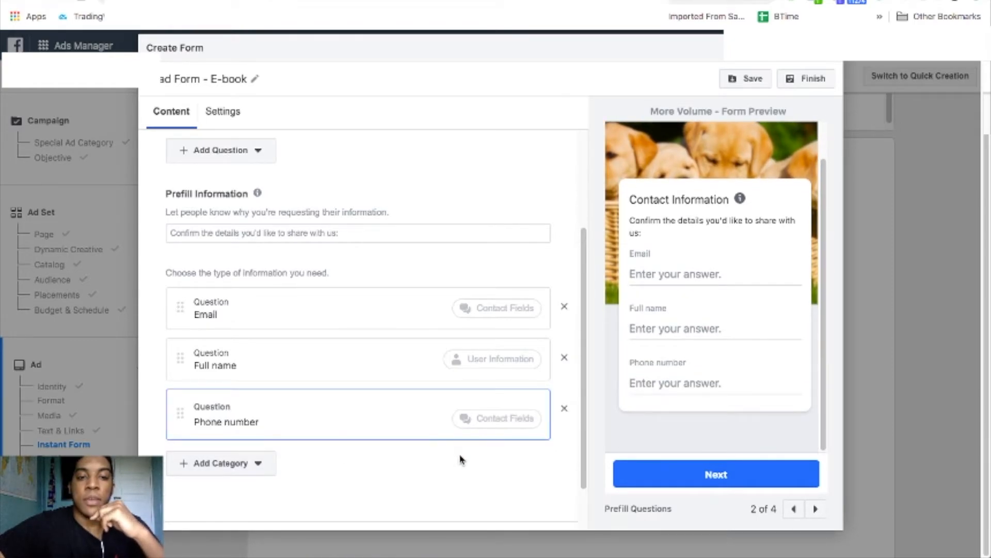
scroll(452, 457, down, 1)
click(258, 405)
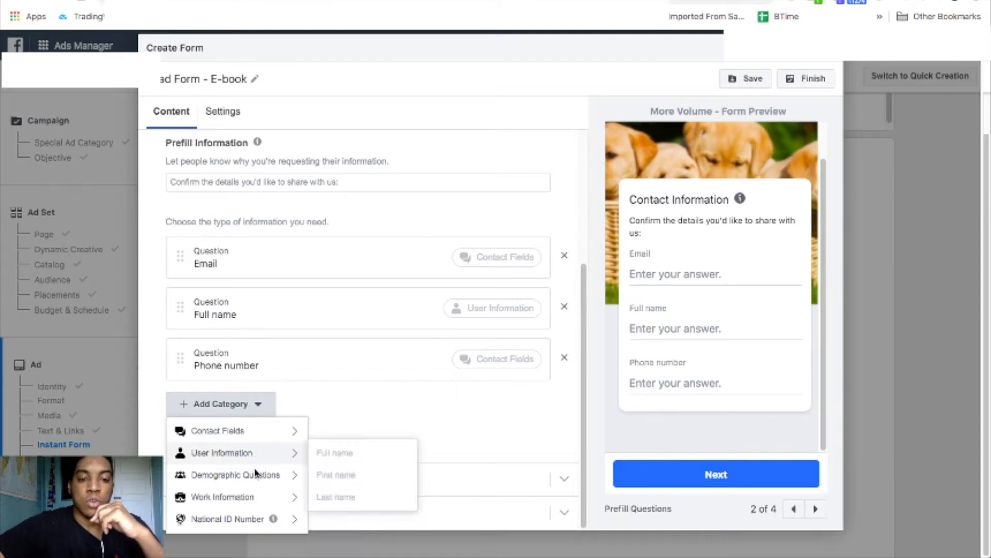
mouse_move(259, 499)
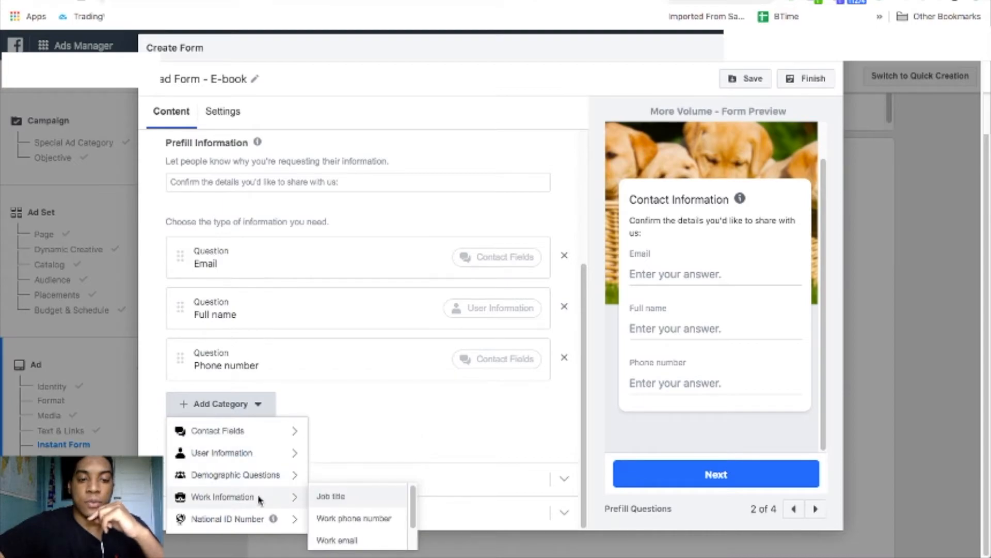
click(341, 539)
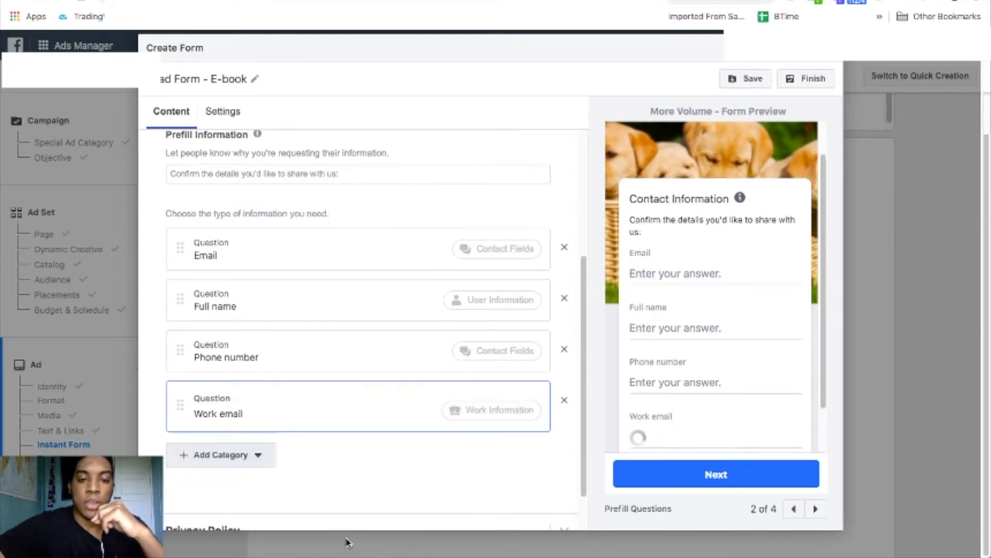
Browse the remaining information categories and close the list without adding any more.
click(243, 454)
mouse_move(262, 418)
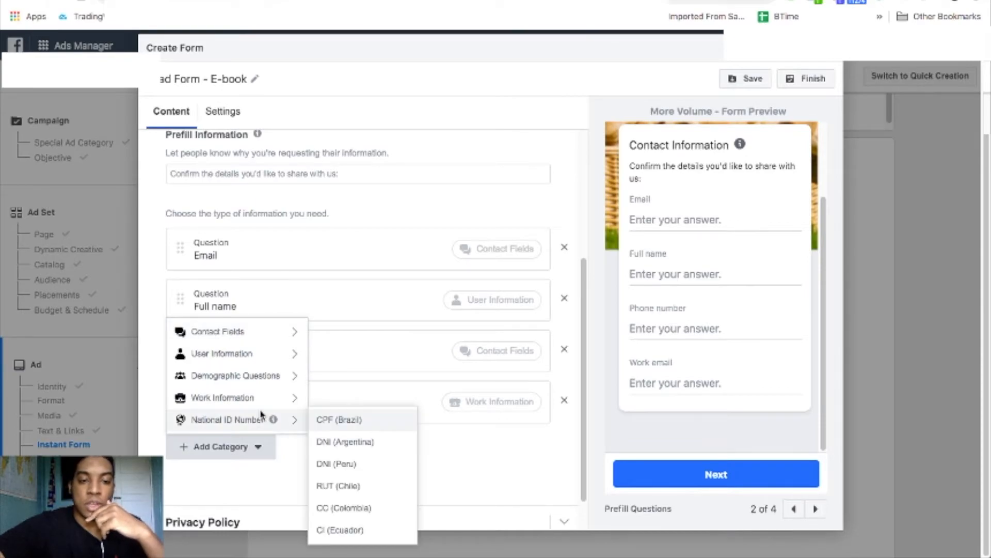
mouse_move(255, 399)
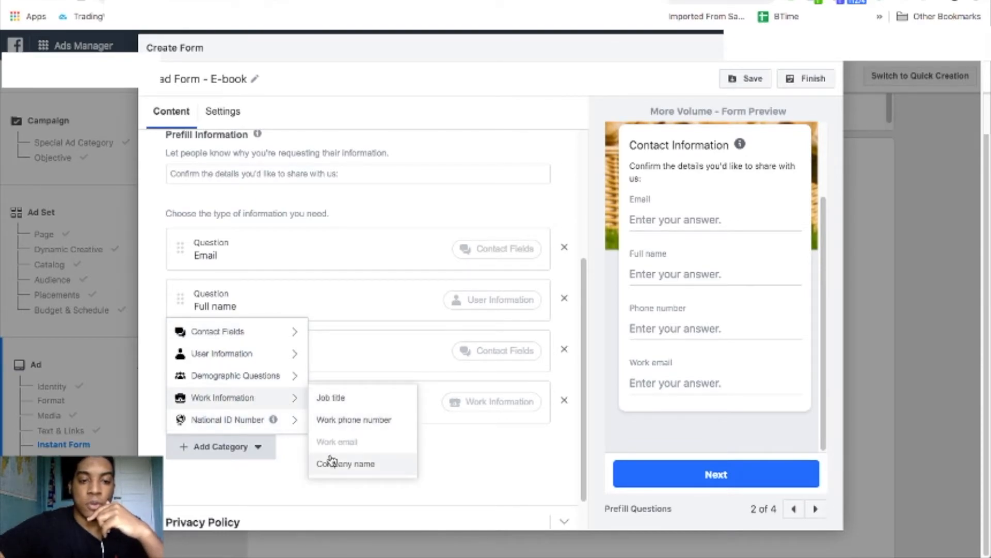
mouse_move(264, 380)
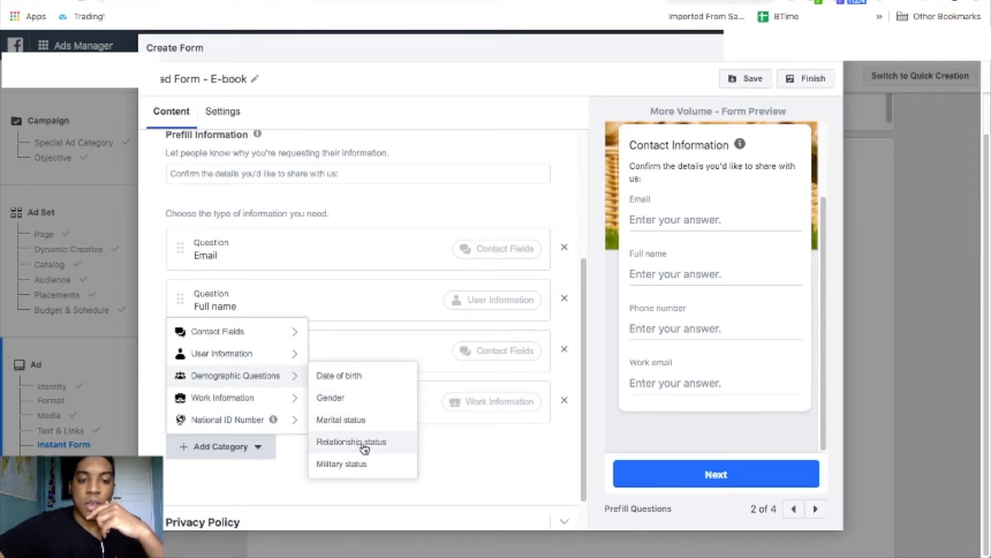
mouse_move(252, 361)
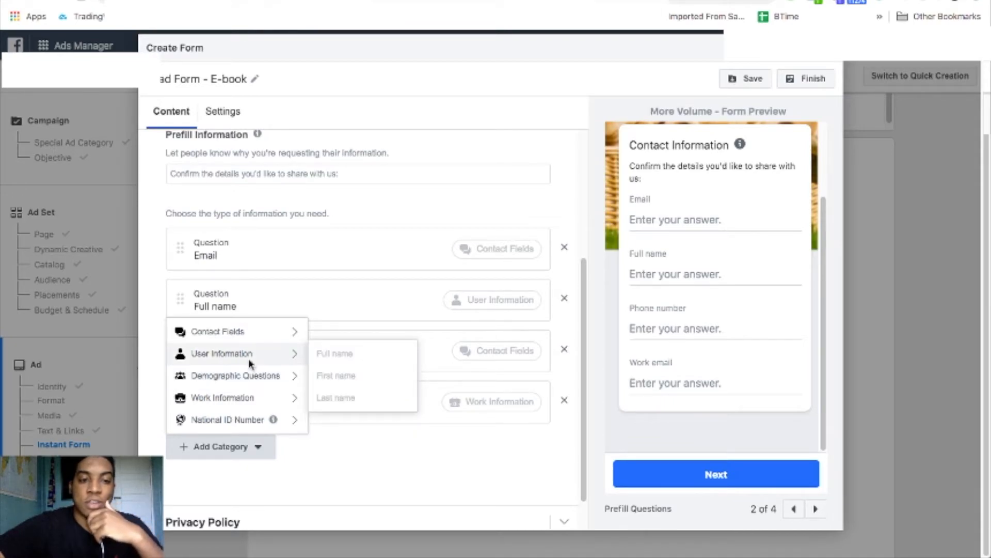
mouse_move(251, 336)
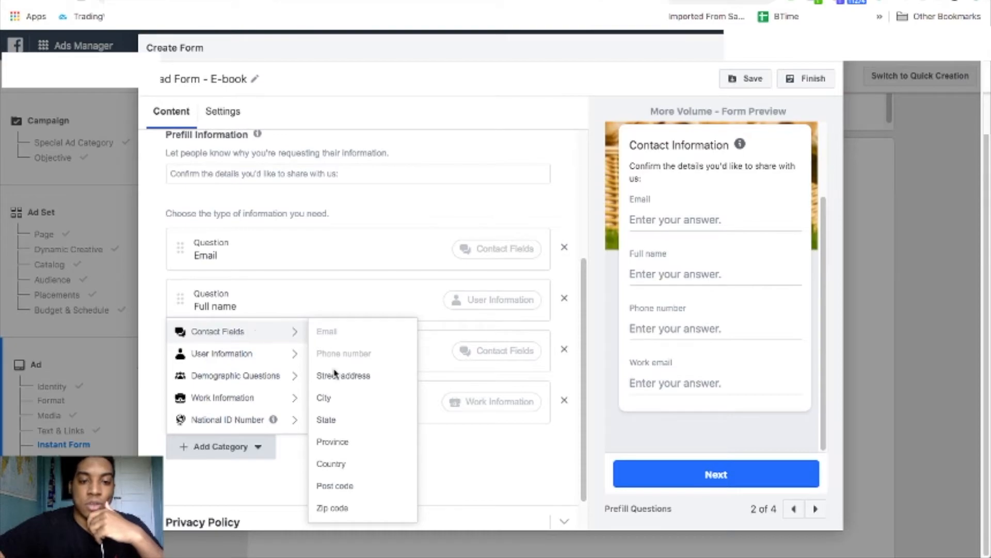
click(473, 447)
scroll(438, 385, up, 3)
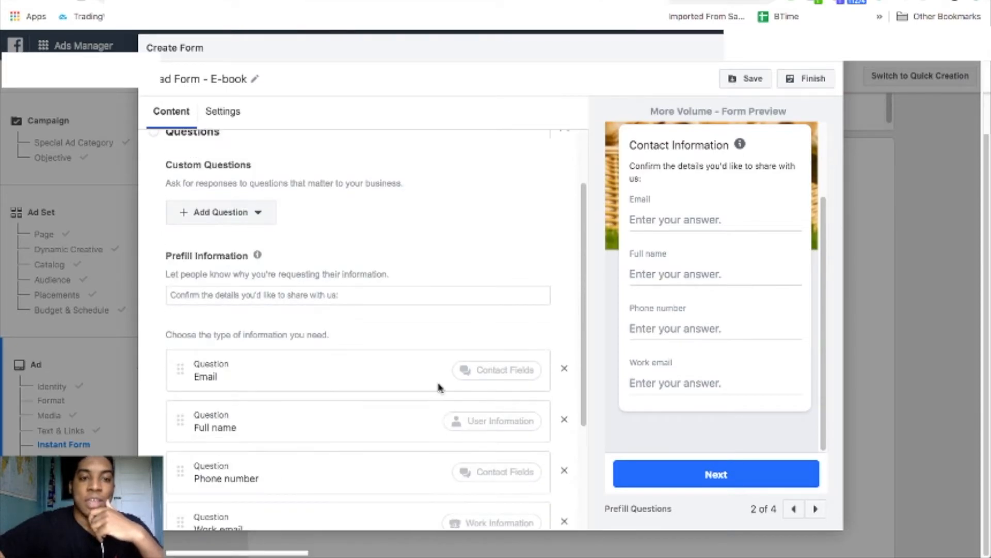
scroll(303, 230, down, 3)
scroll(303, 232, up, 4)
scroll(302, 230, up, 2)
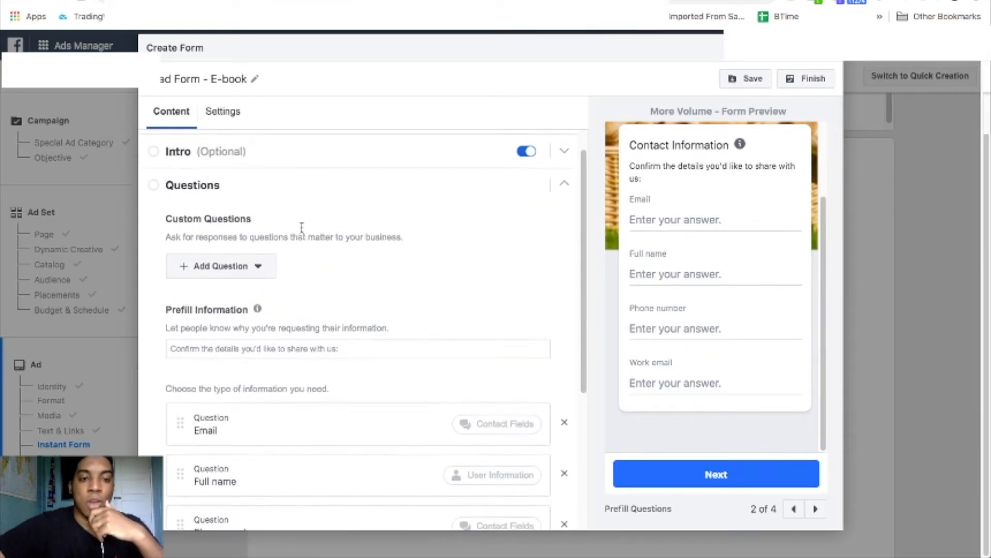
click(234, 300)
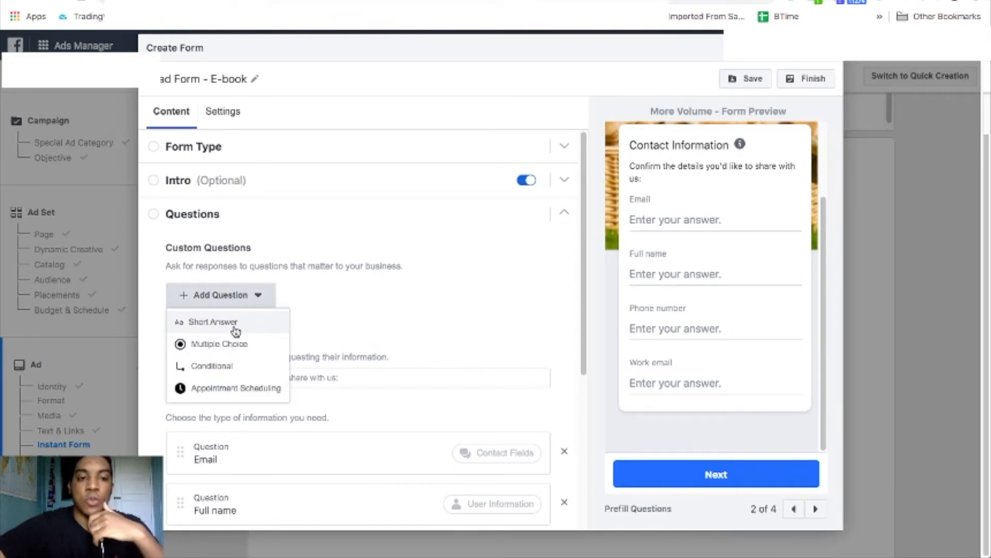
Add a short-answer custom question 'What is your favorite color?'.
click(236, 324)
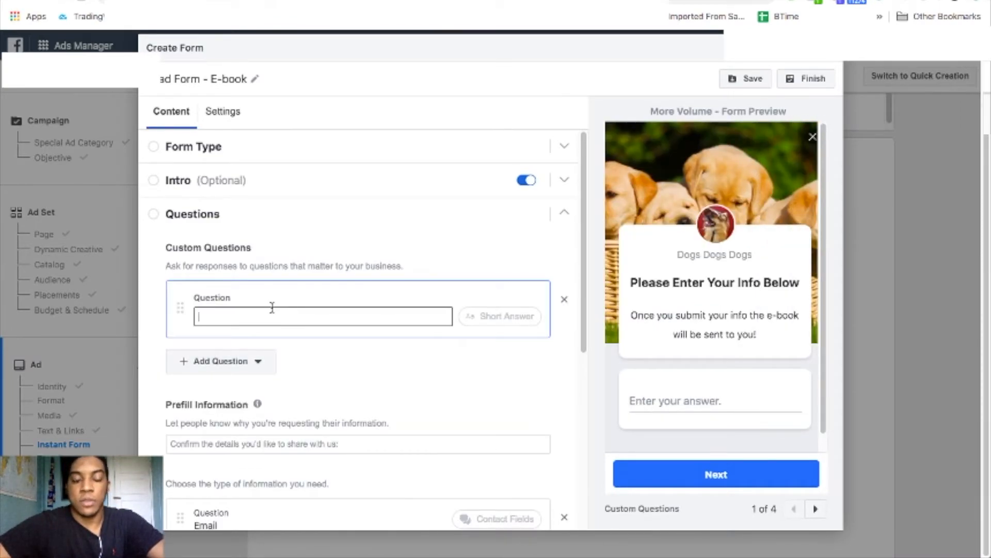
text(Whate)
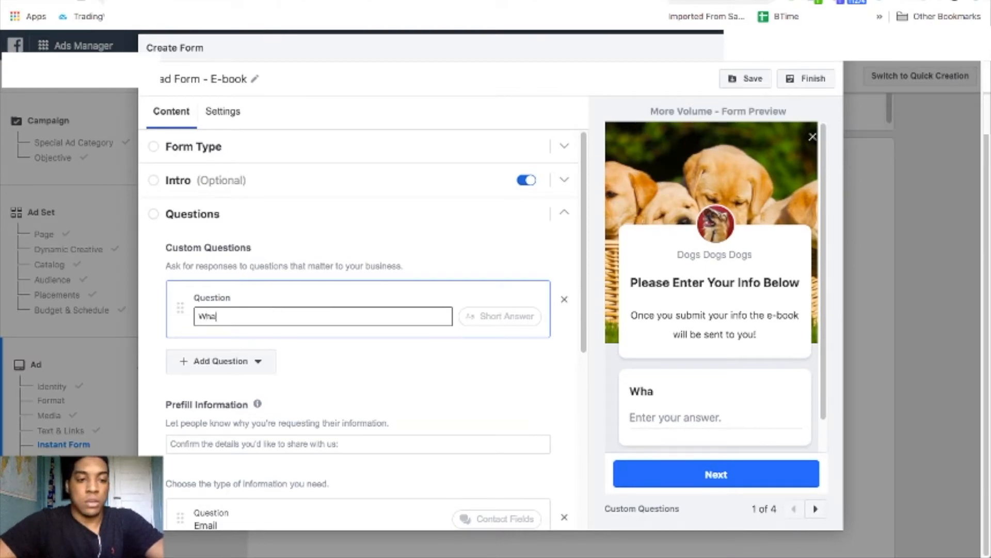
key(BackSpace)
key(BackSpace)
key(BackSpace)
text(t is your fa)
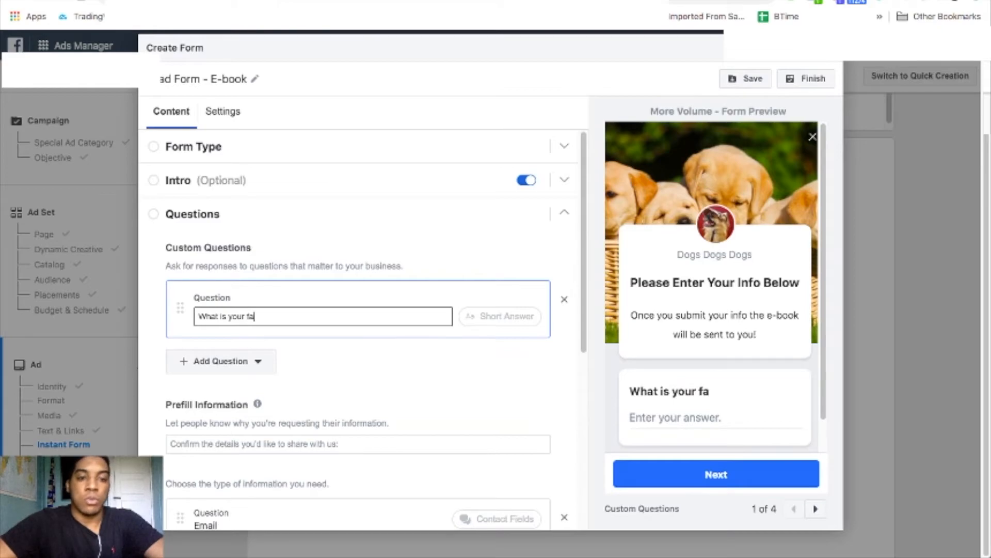
text(vorite coloe)
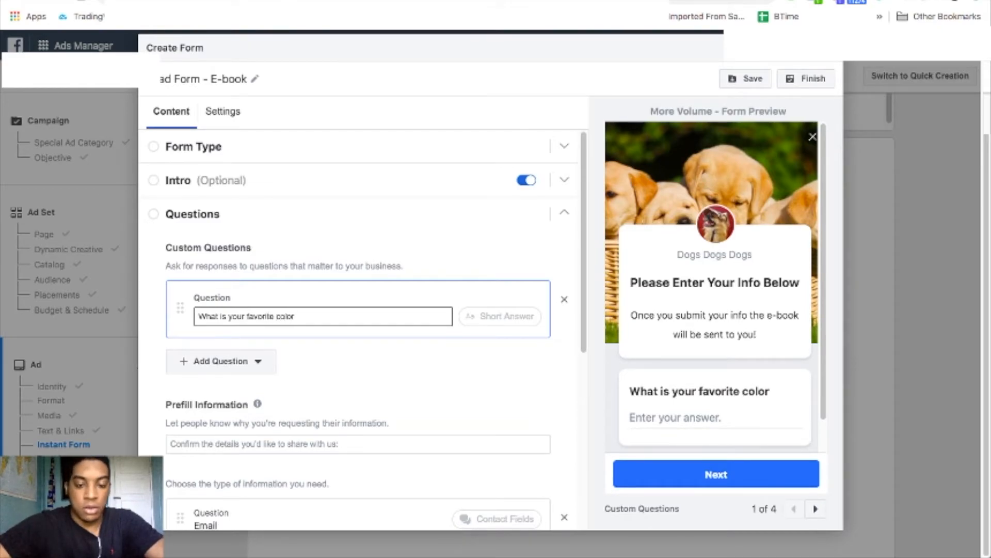
text(?)
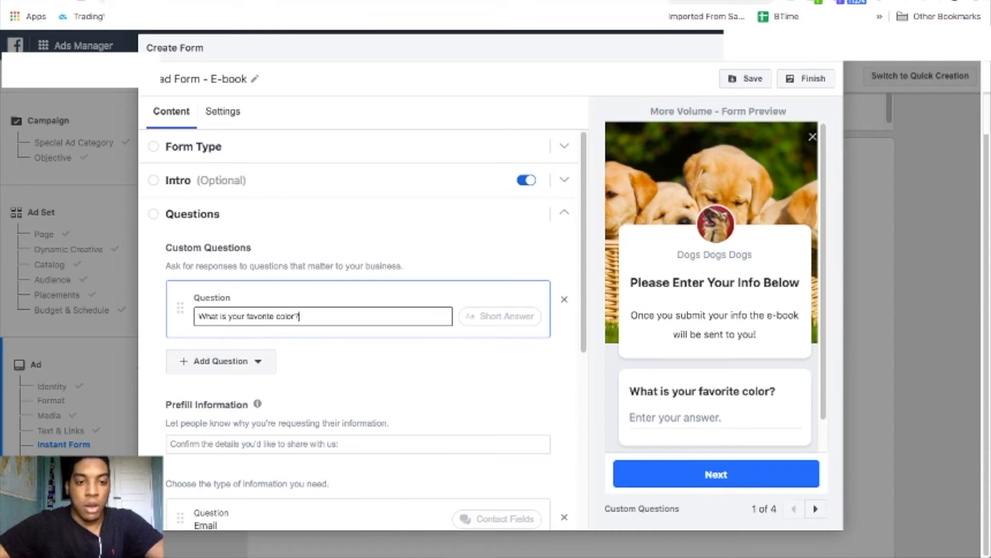
click(354, 365)
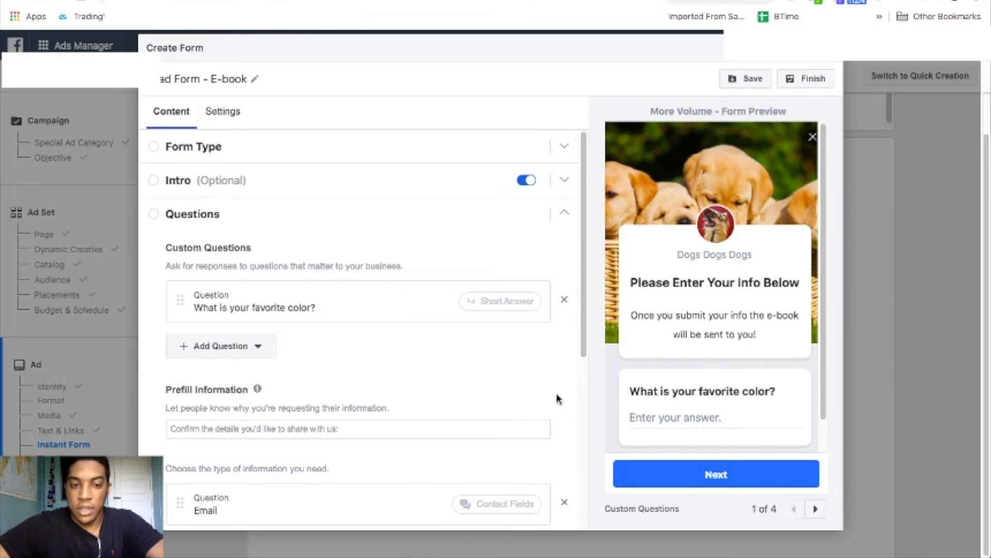
click(411, 309)
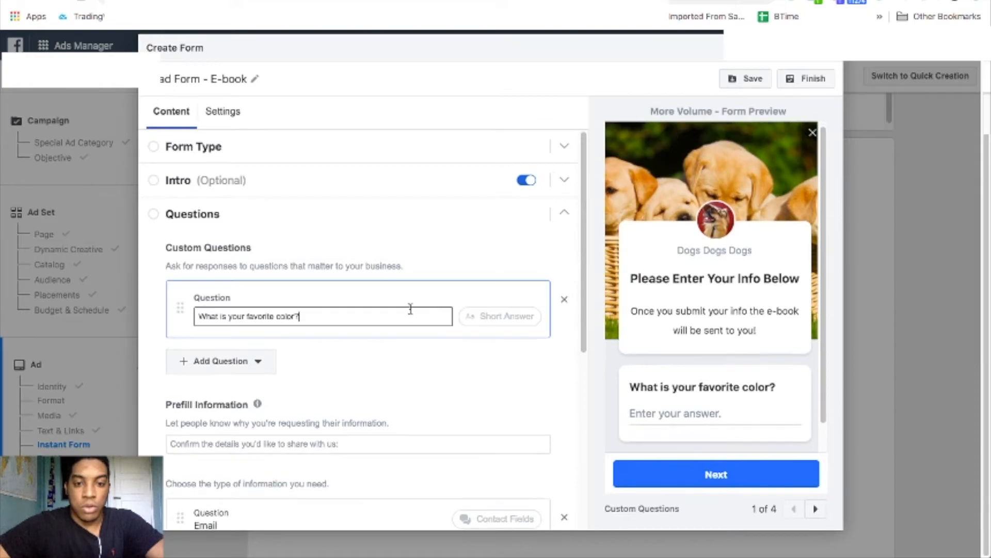
click(270, 367)
click(256, 346)
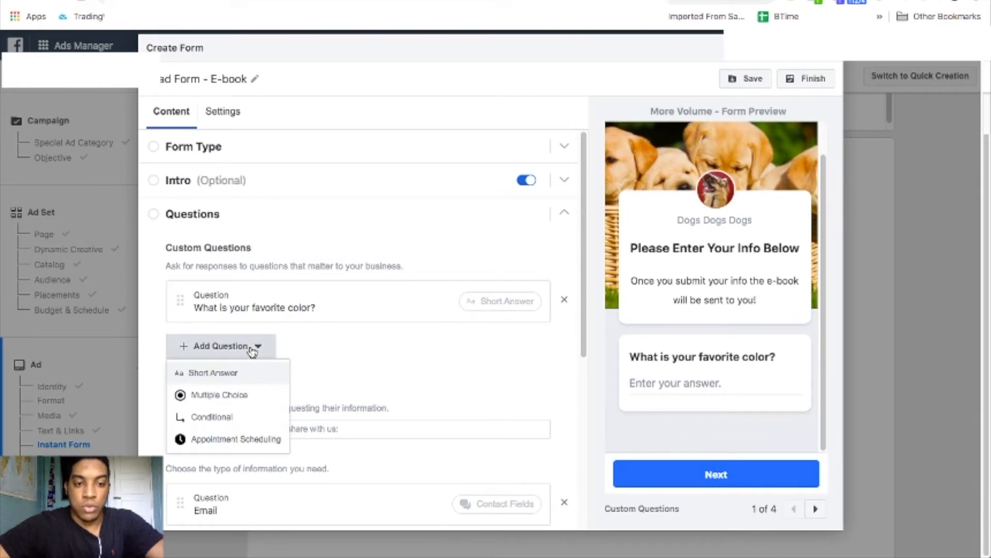
Add a multiple-choice 'What is your favorite color?' question with answers Blue, black and red.
click(249, 395)
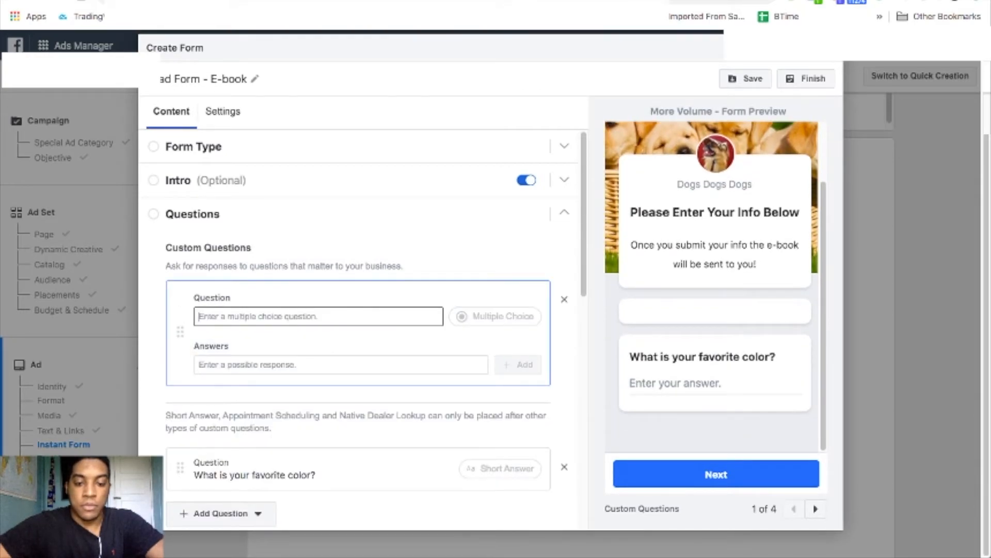
text(What is you)
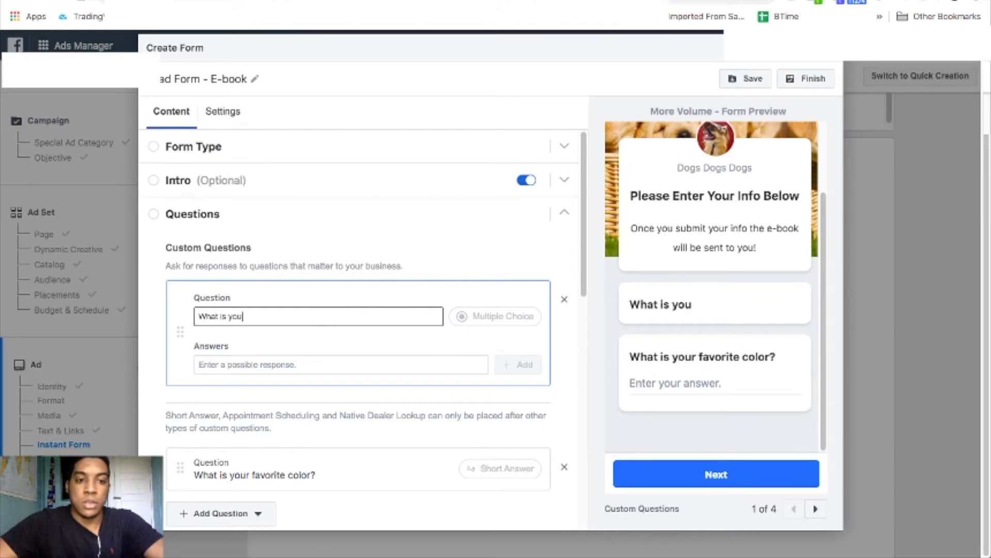
text(r favorit)
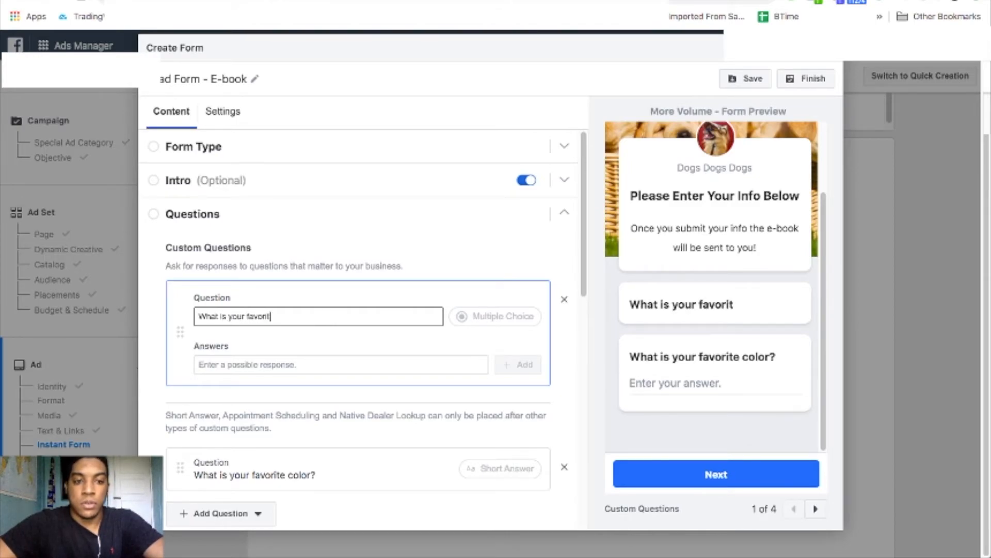
text(e color?)
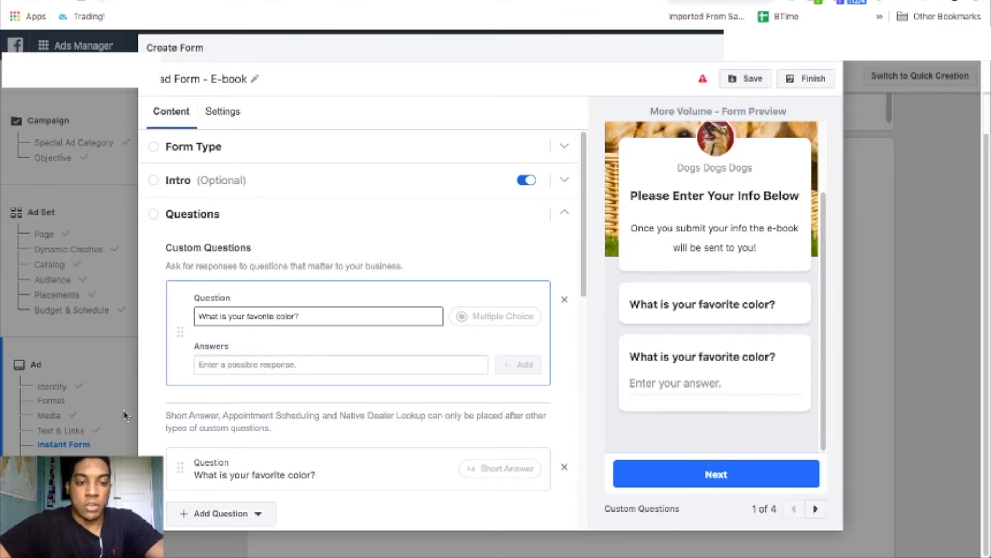
click(221, 363)
text(Bl)
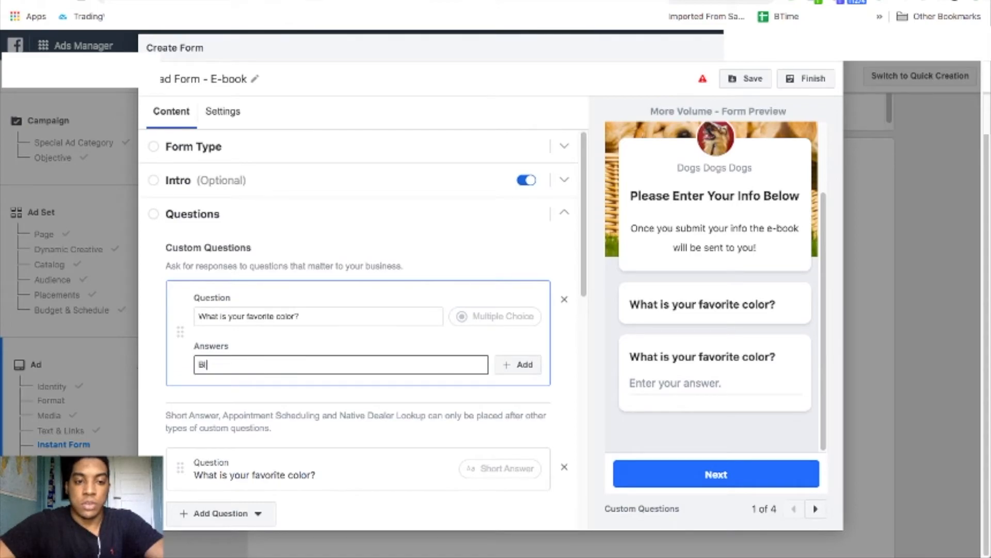
text(ue)
key(Return)
text(black)
key(Return)
text(red)
key(Return)
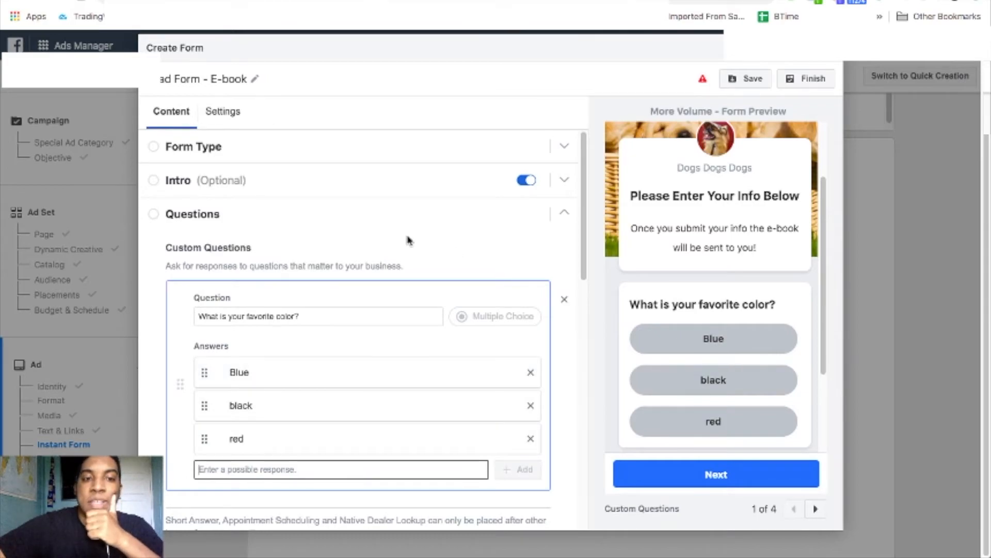
scroll(351, 266, down, 5)
scroll(362, 282, down, 4)
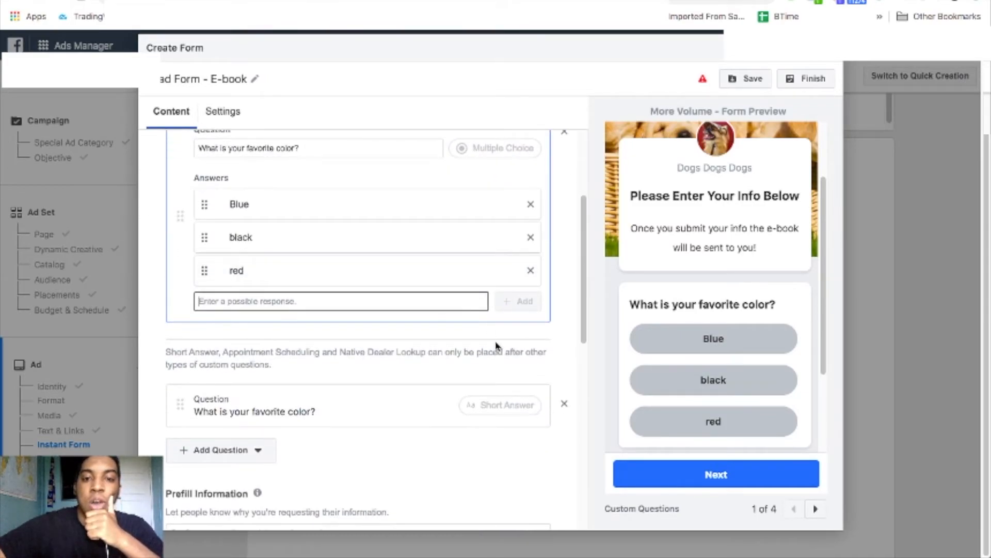
scroll(704, 358, down, 2)
scroll(704, 358, down, 1)
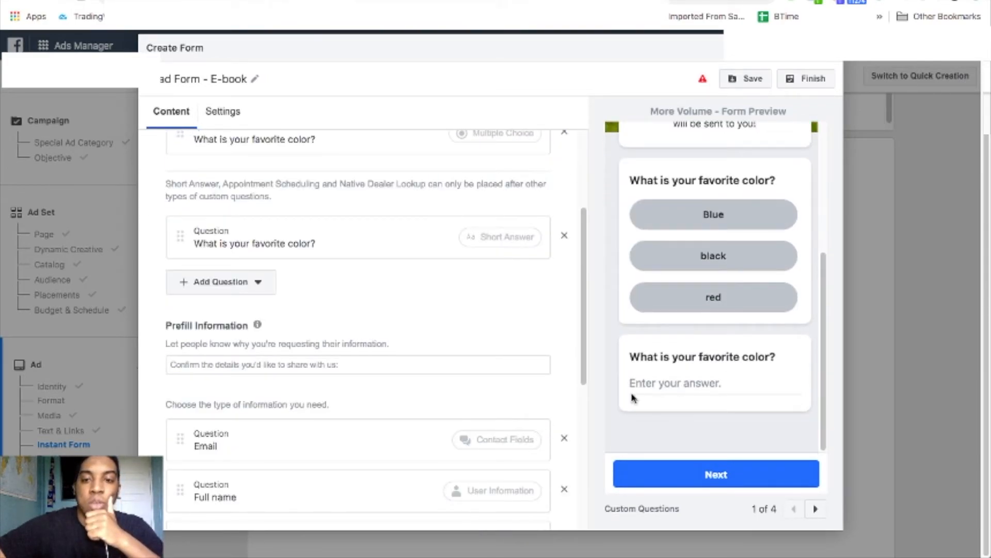
Add an Appointment Scheduling question, delete it again, and expand the Privacy Policy section.
click(258, 283)
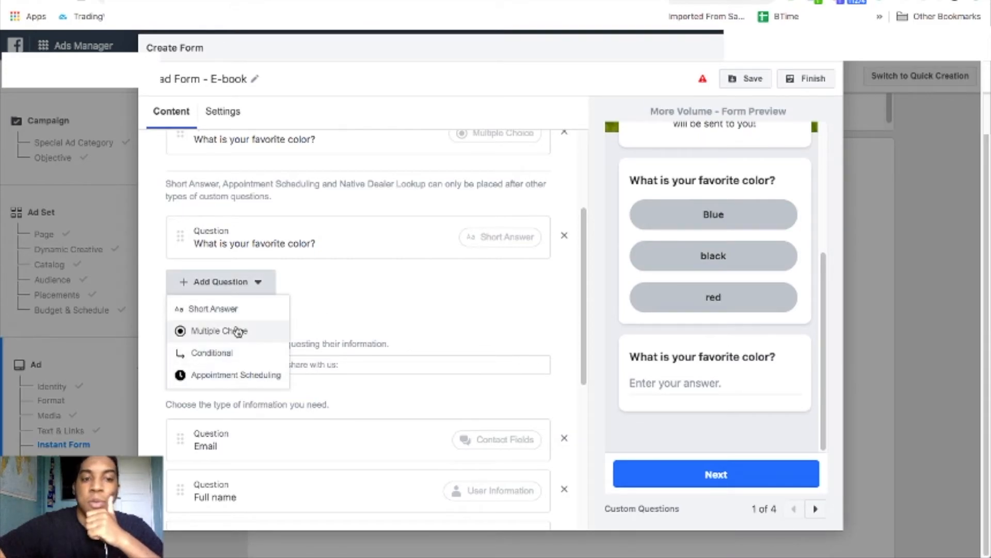
click(247, 385)
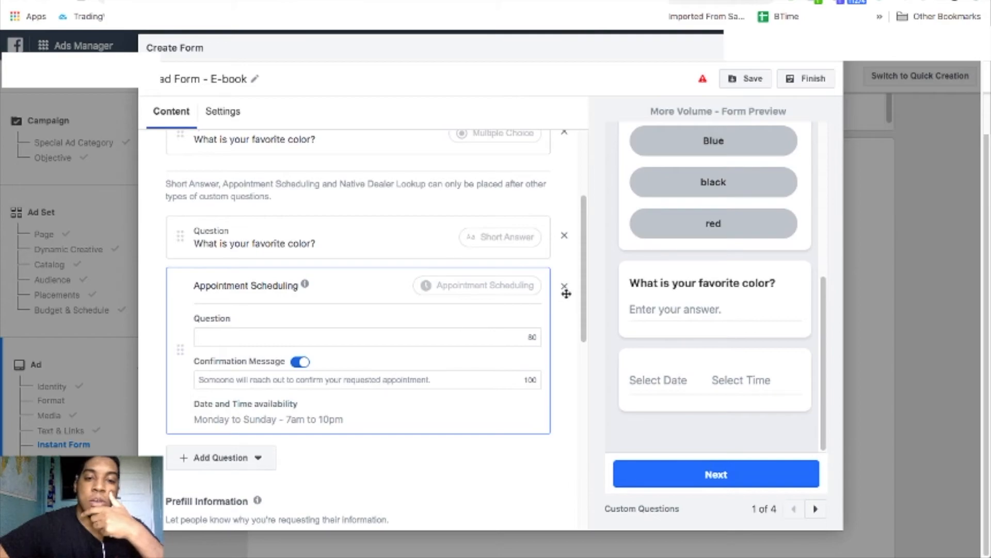
click(566, 289)
scroll(464, 348, down, 5)
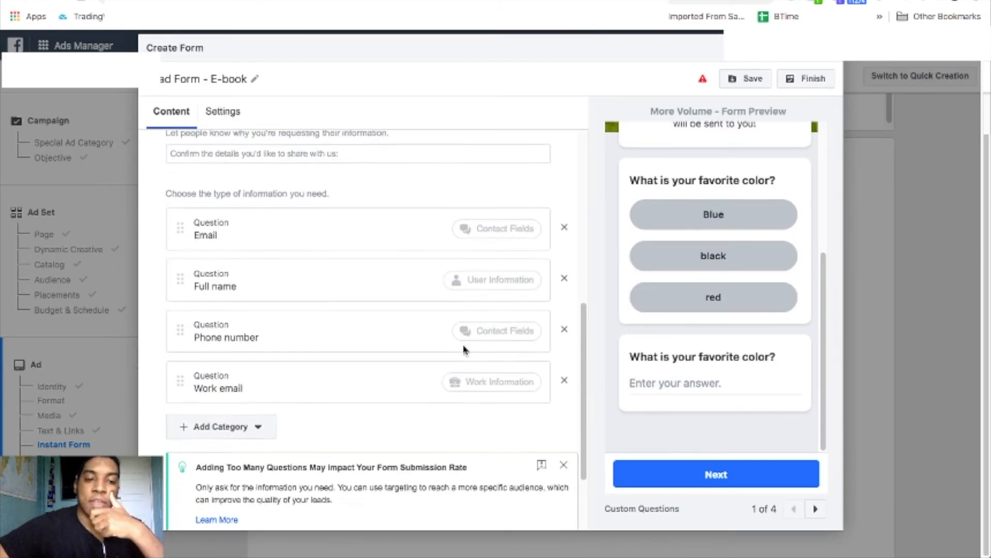
click(471, 479)
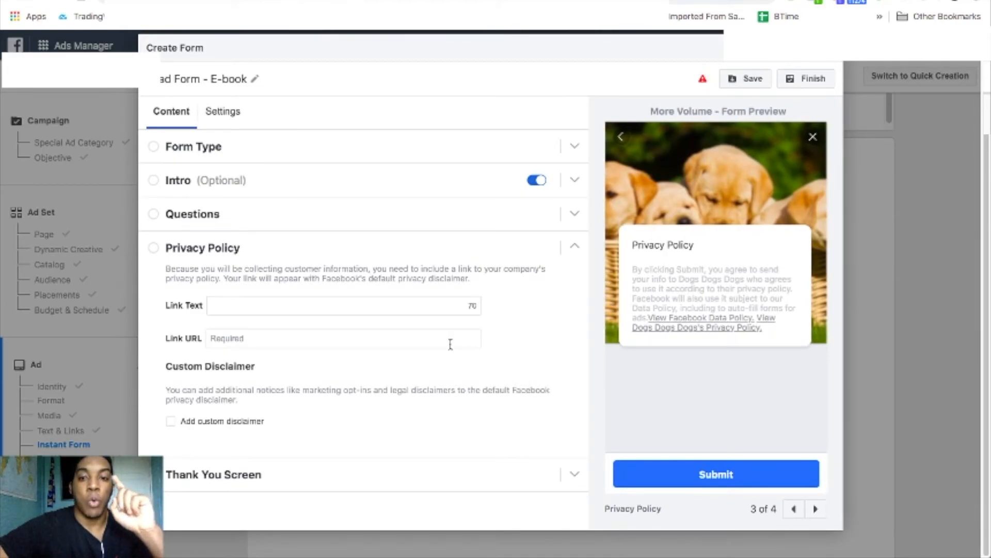
Select the privacy policy Link URL field, then expand the Thank You Screen section.
click(429, 339)
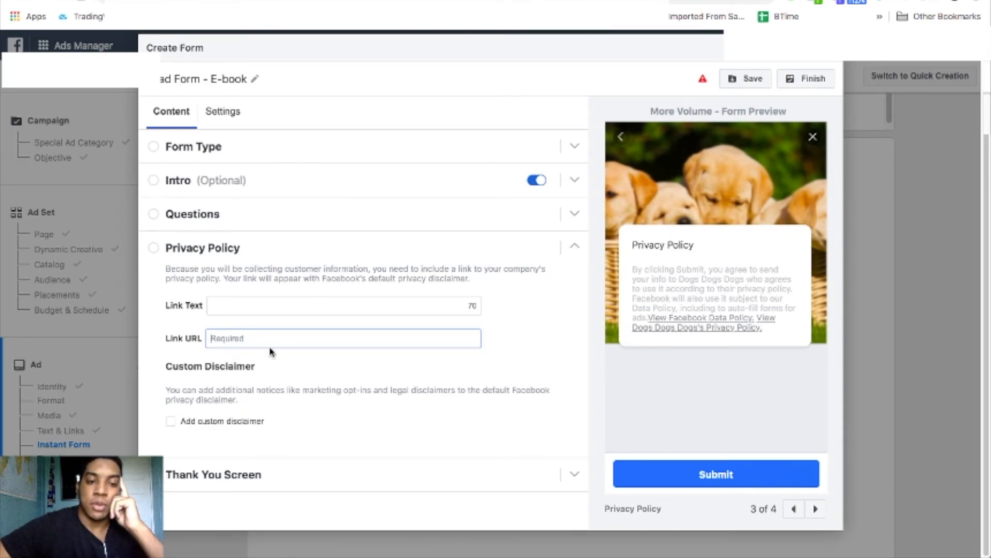
click(333, 474)
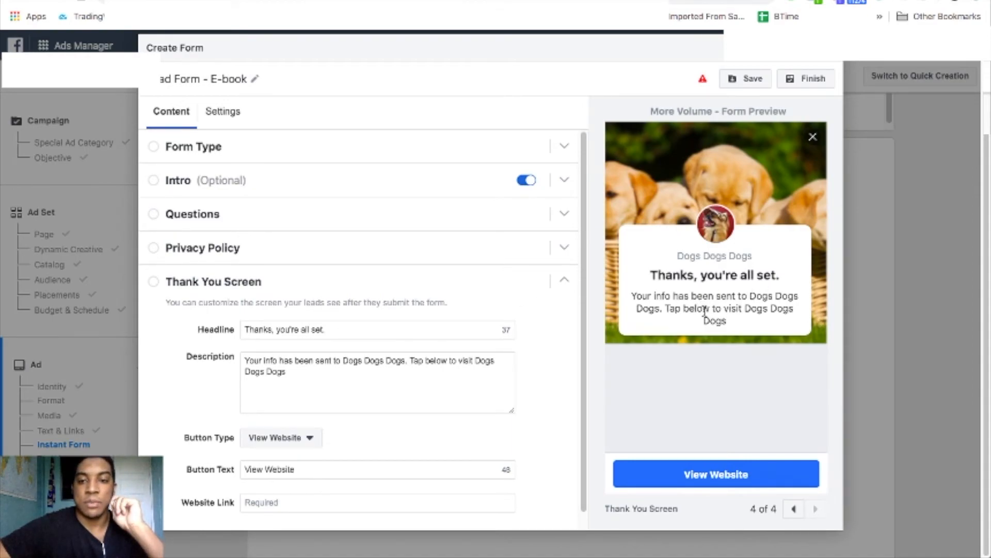
Set the thank-you button to Call Business, with button text and description both 'Call Now'.
scroll(452, 392, down, 1)
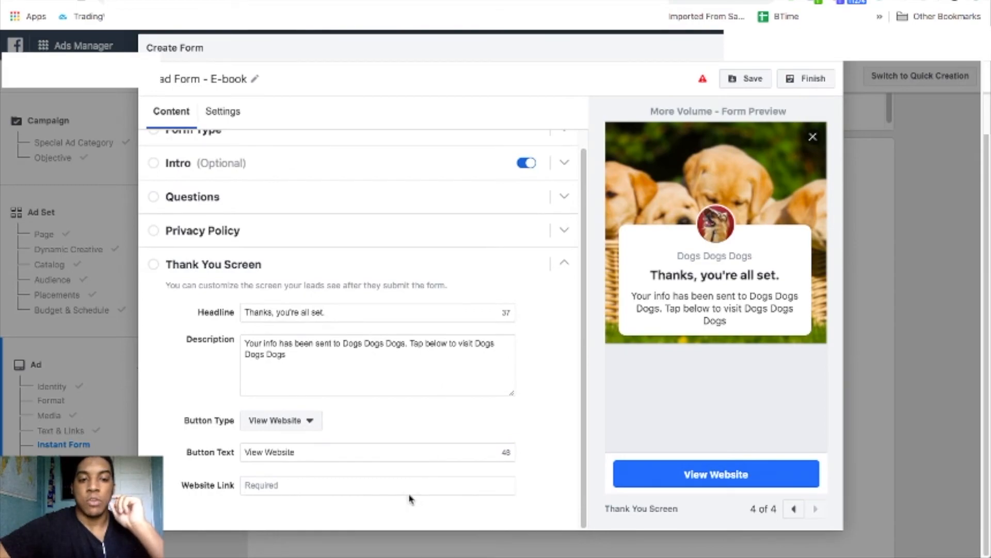
click(310, 422)
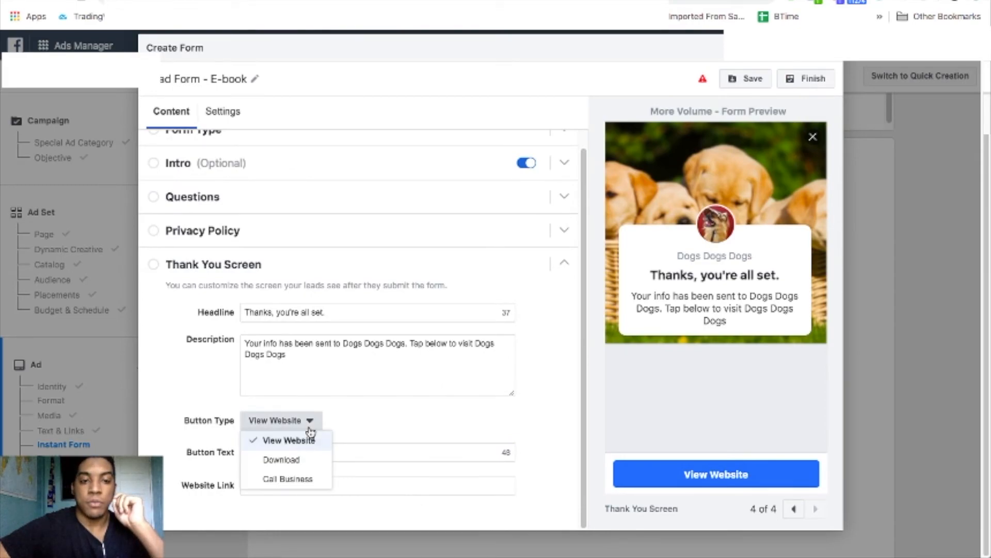
click(311, 479)
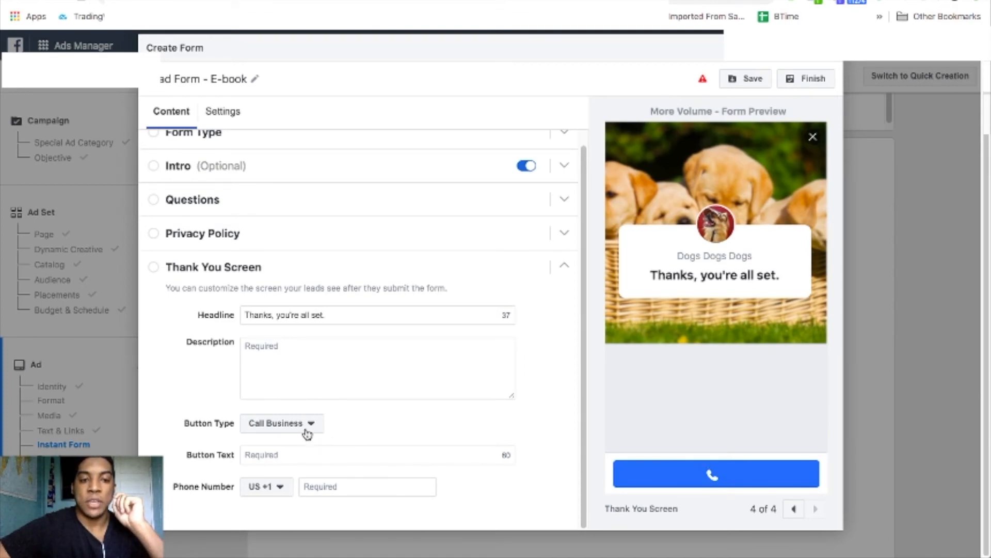
click(311, 457)
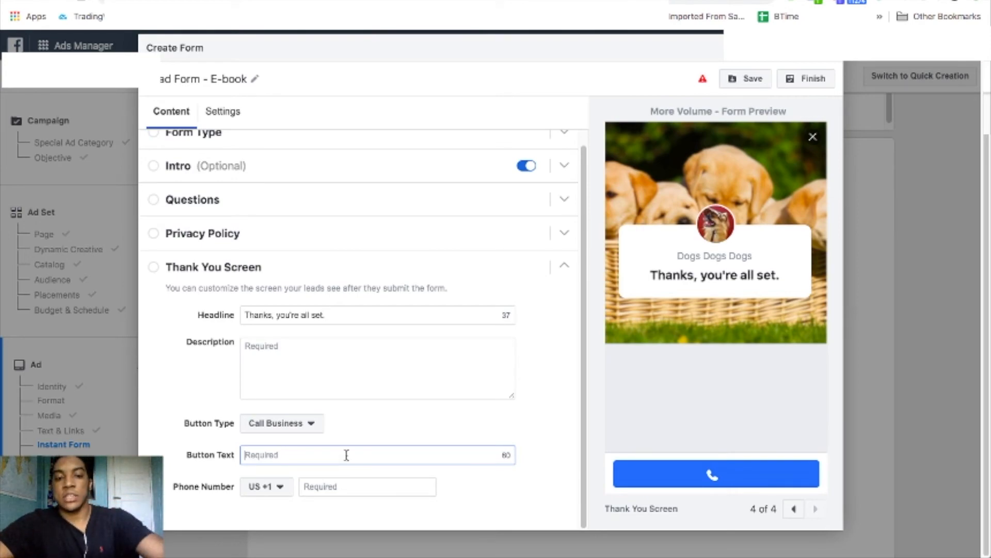
text(Call)
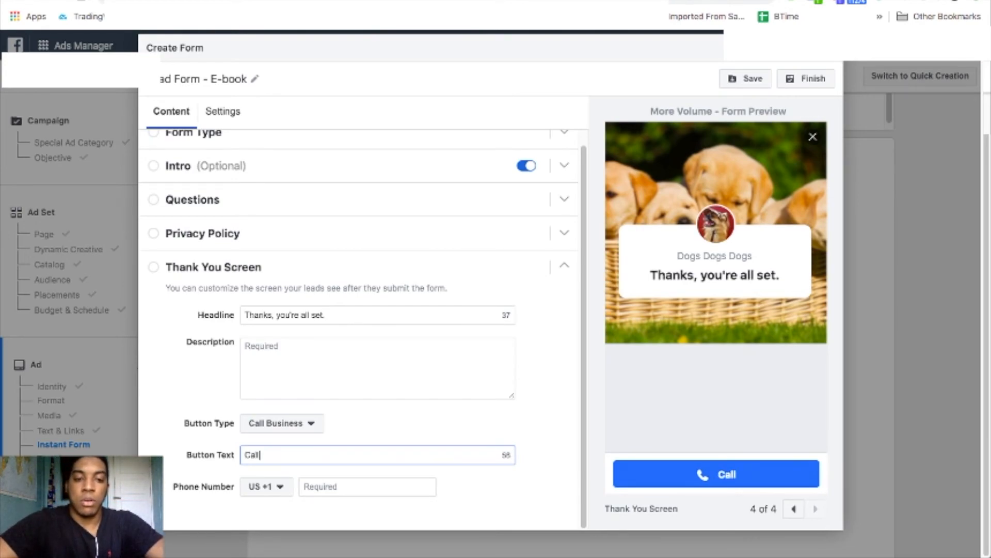
text( Now)
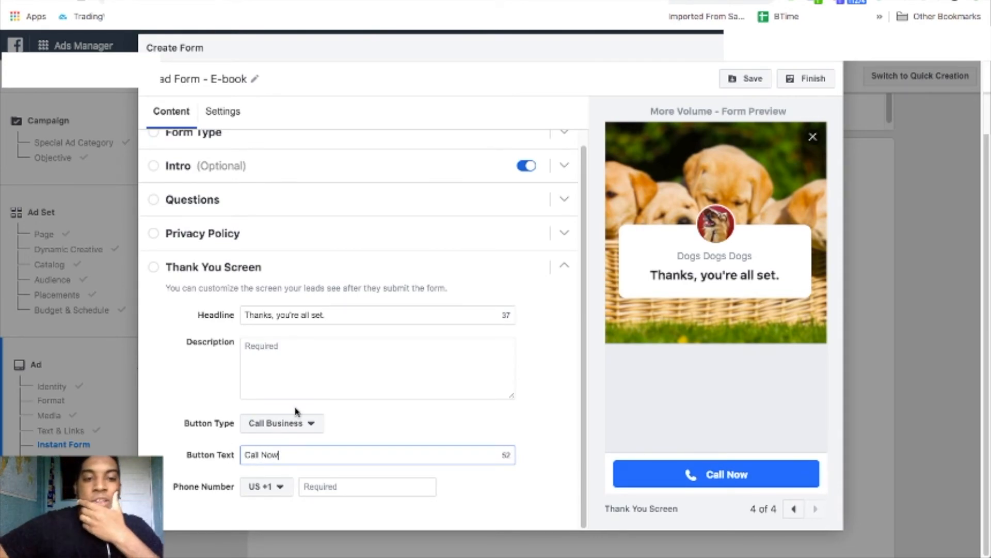
click(347, 381)
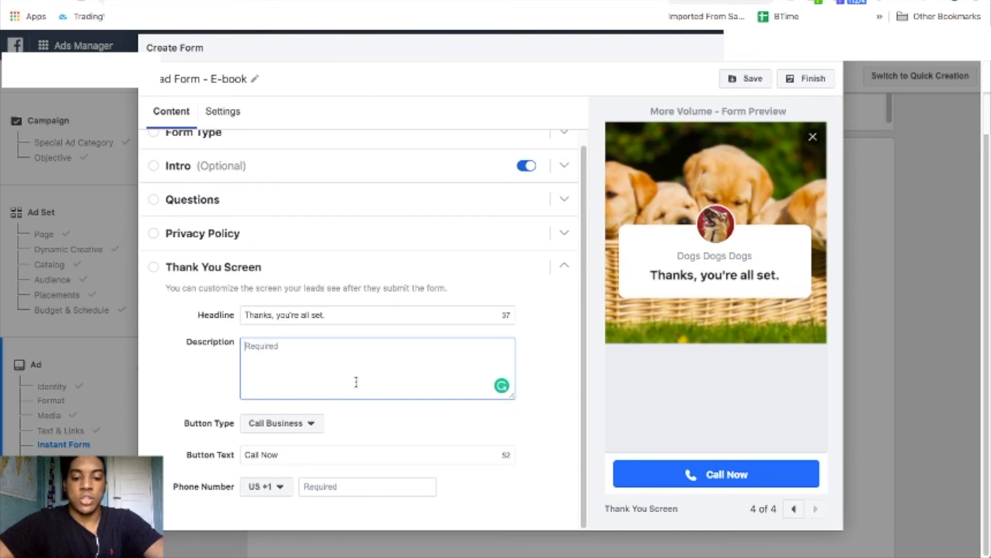
text(Call Now)
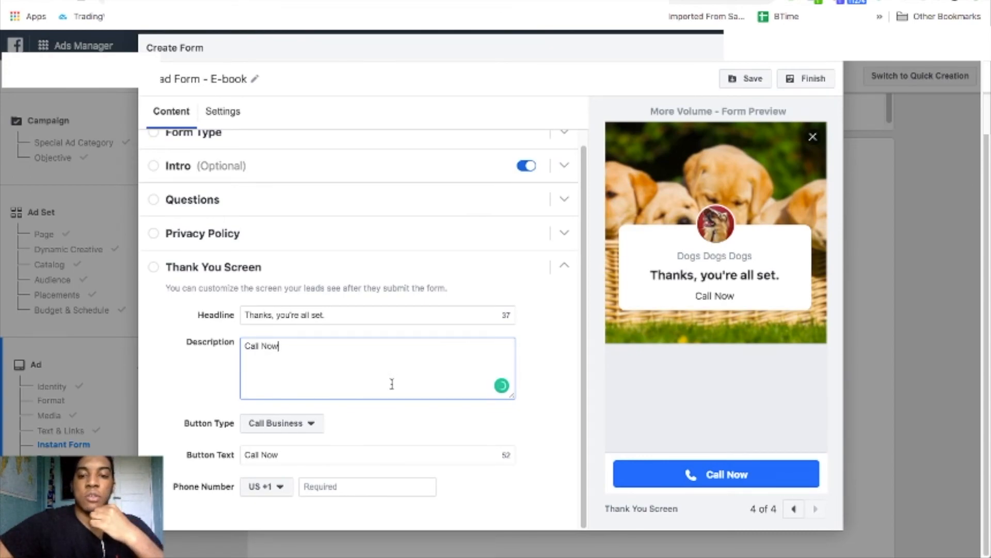
Try to finish the form, then delete the duplicate short-answer color question flagged as an error.
click(803, 80)
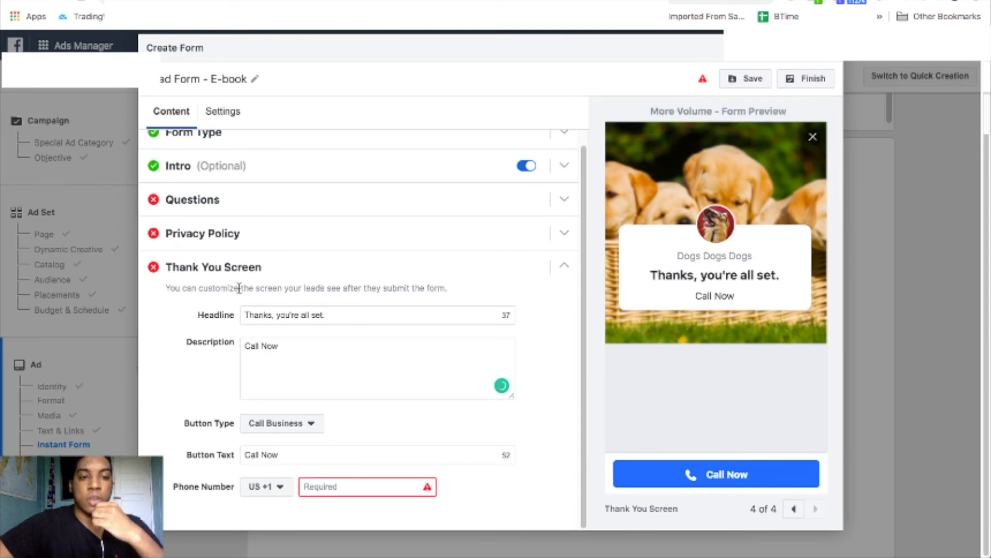
click(290, 205)
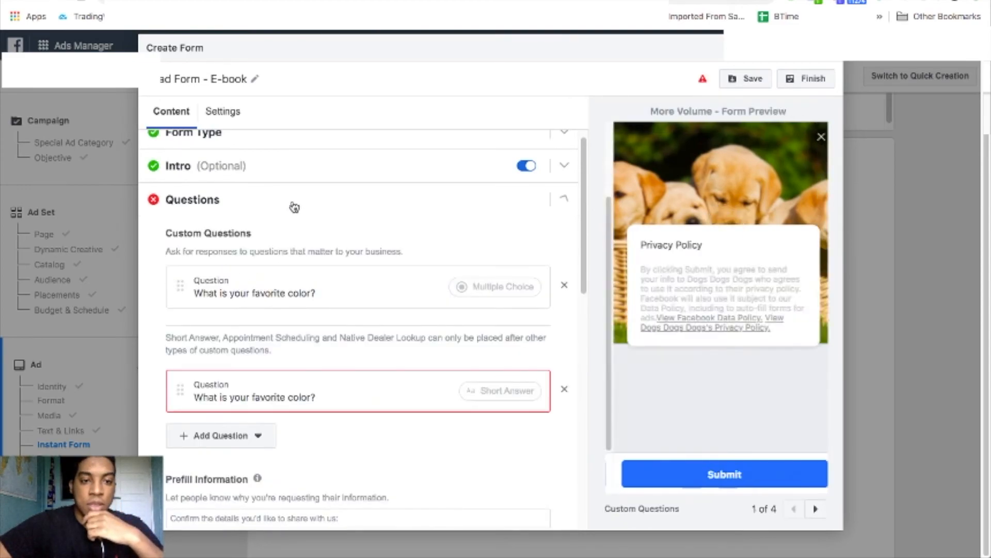
scroll(367, 335, down, 1)
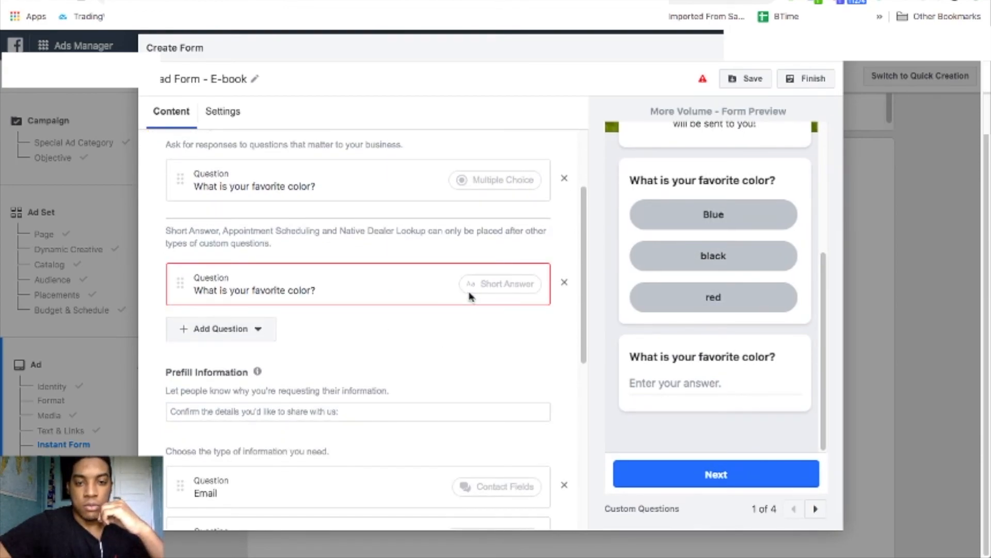
click(438, 291)
mouse_move(445, 300)
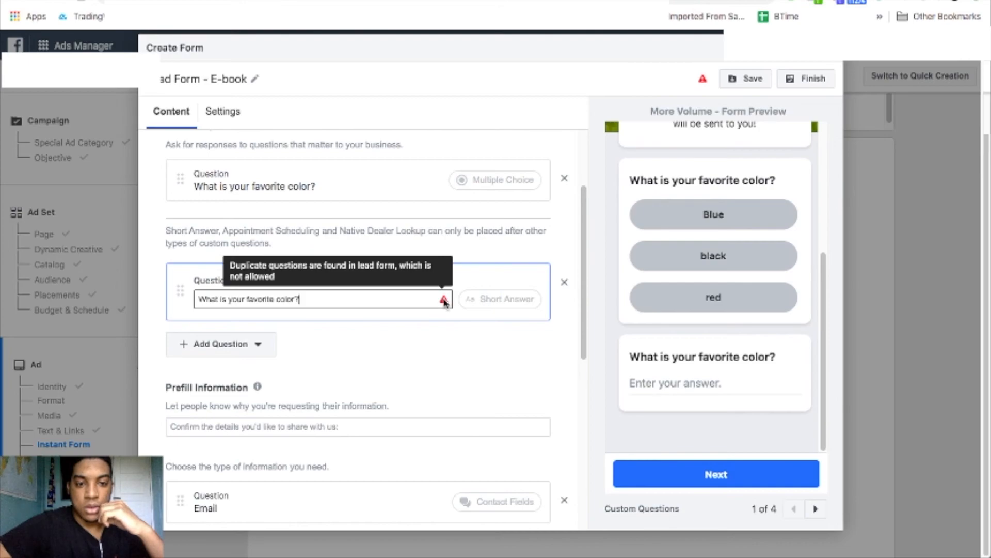
click(563, 282)
Reopen the Thank You screen settings and select the business phone number field.
scroll(439, 250, down, 3)
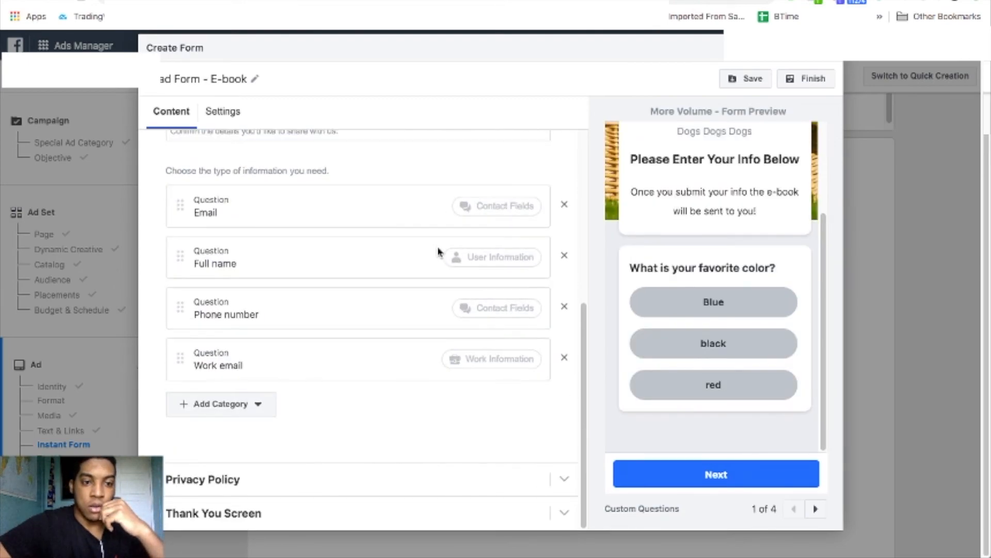
click(343, 514)
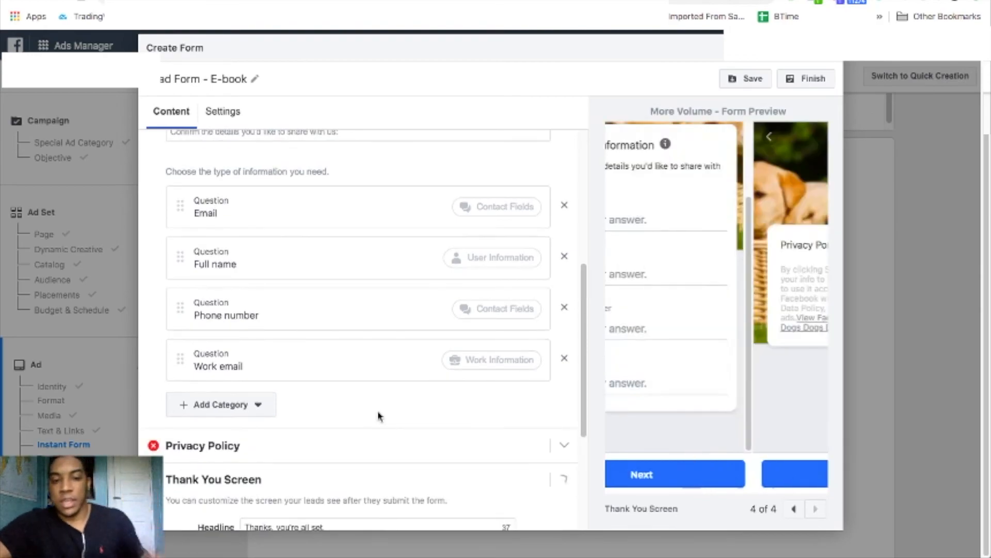
click(395, 484)
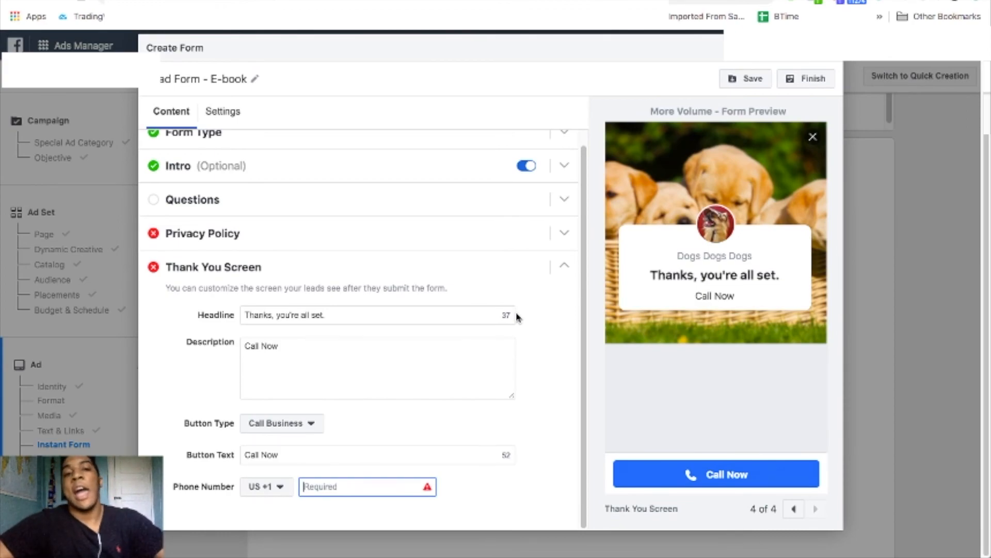
Save the lead form as a draft and request closing the editor.
click(760, 83)
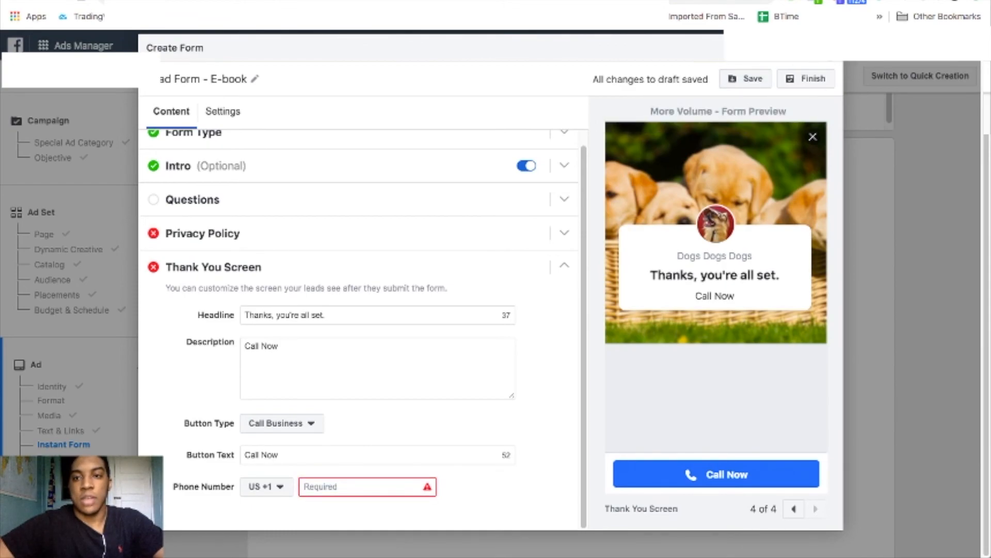
click(857, 178)
click(602, 257)
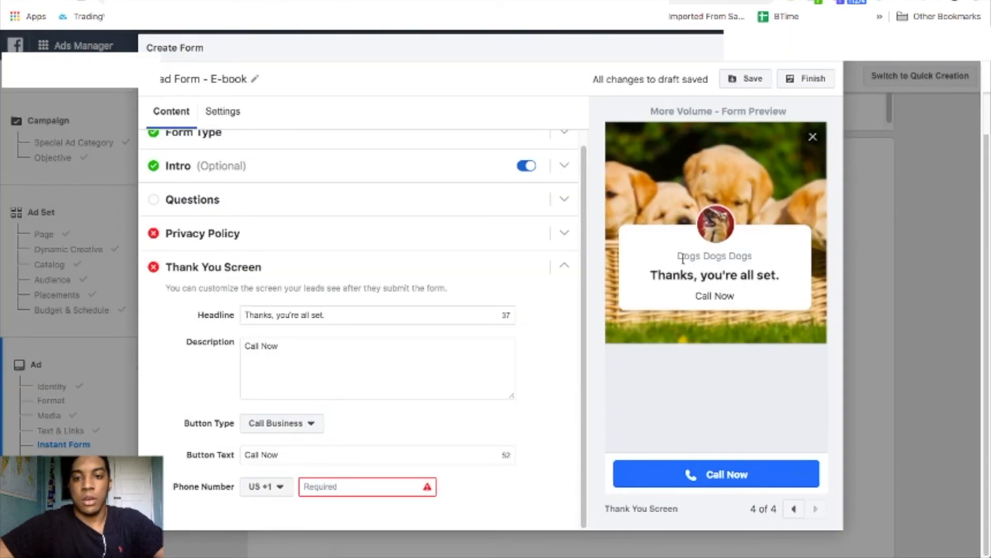
click(829, 50)
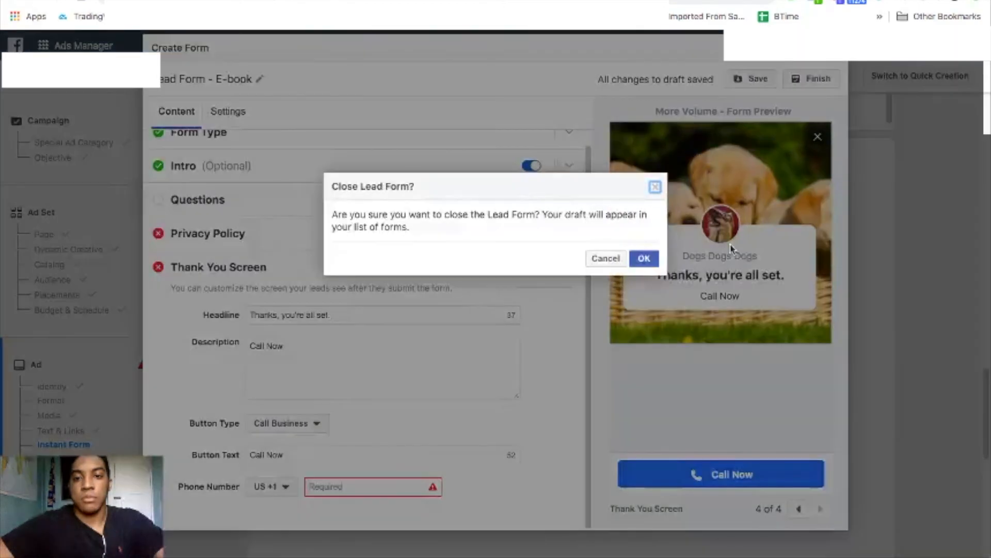
Confirm closing the lead form editor and try confirming the ad, which reports a Missing Lead Form error.
click(644, 258)
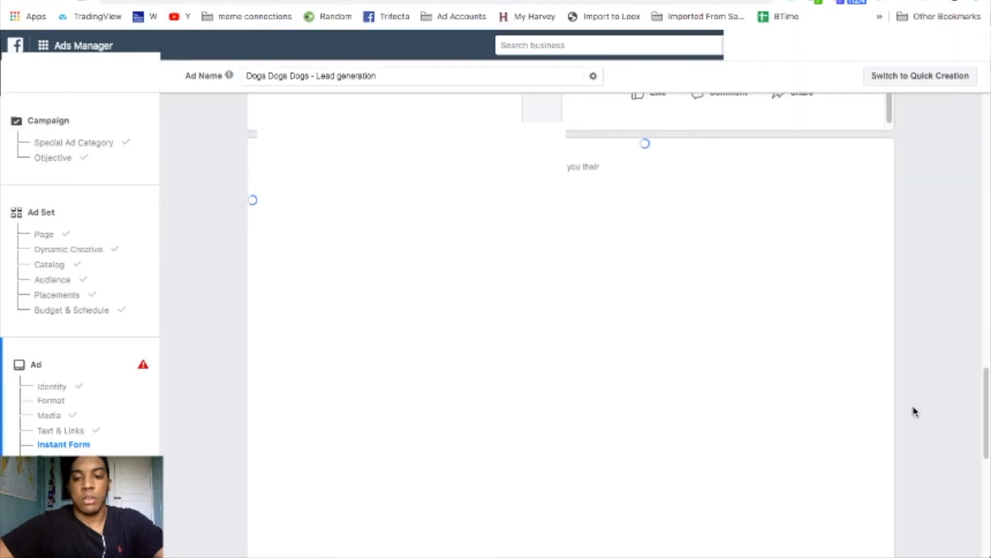
scroll(916, 411, down, 10)
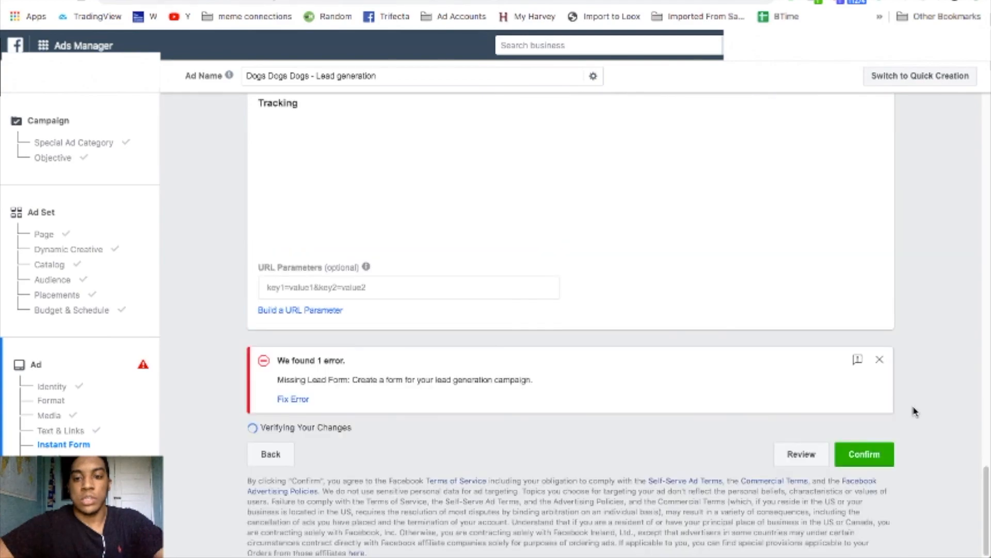
click(859, 454)
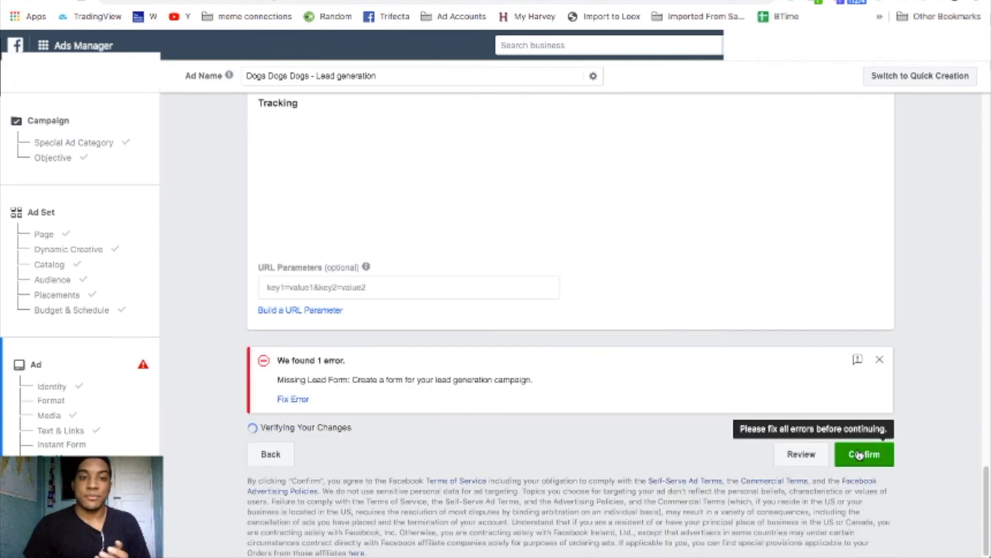